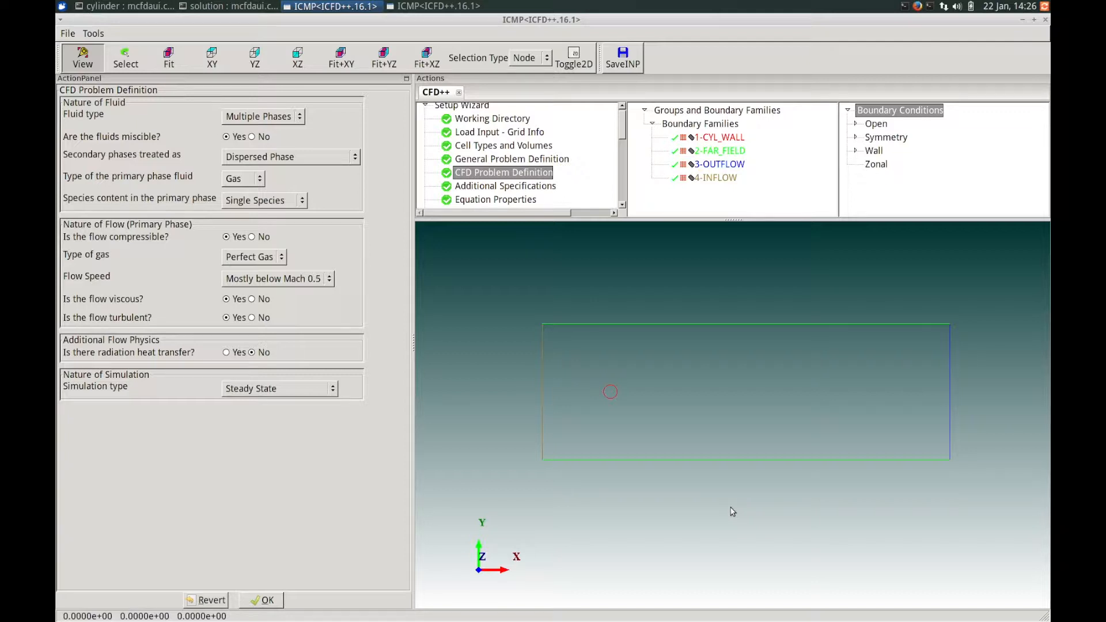
middle_click_drag(732, 512, 694, 495)
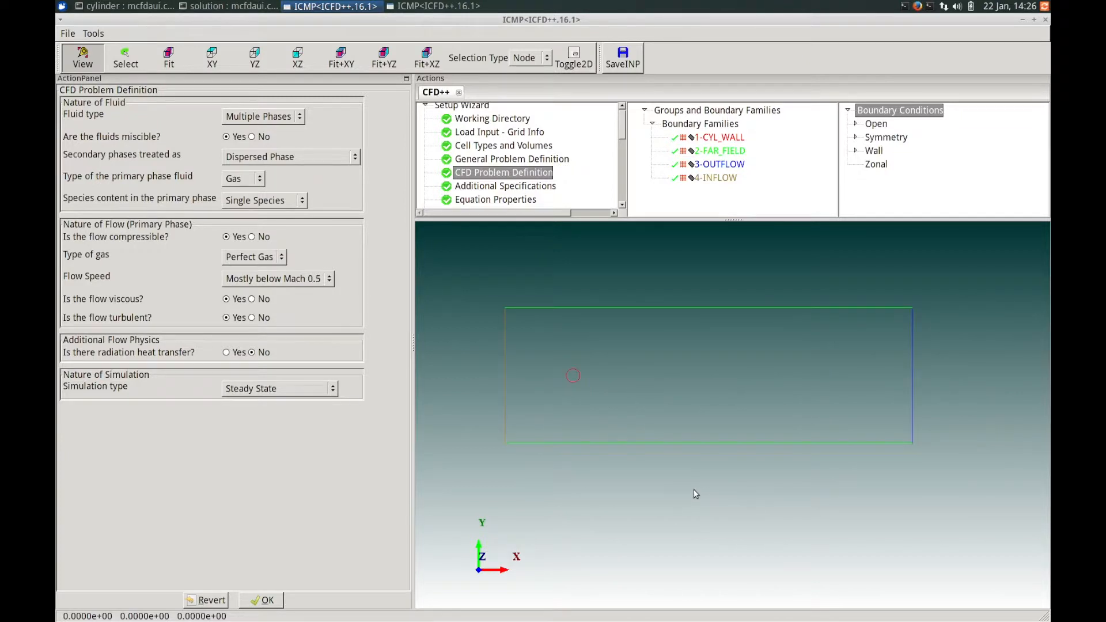
right_click_drag(694, 493, 698, 473)
right_click_drag(550, 417, 553, 411)
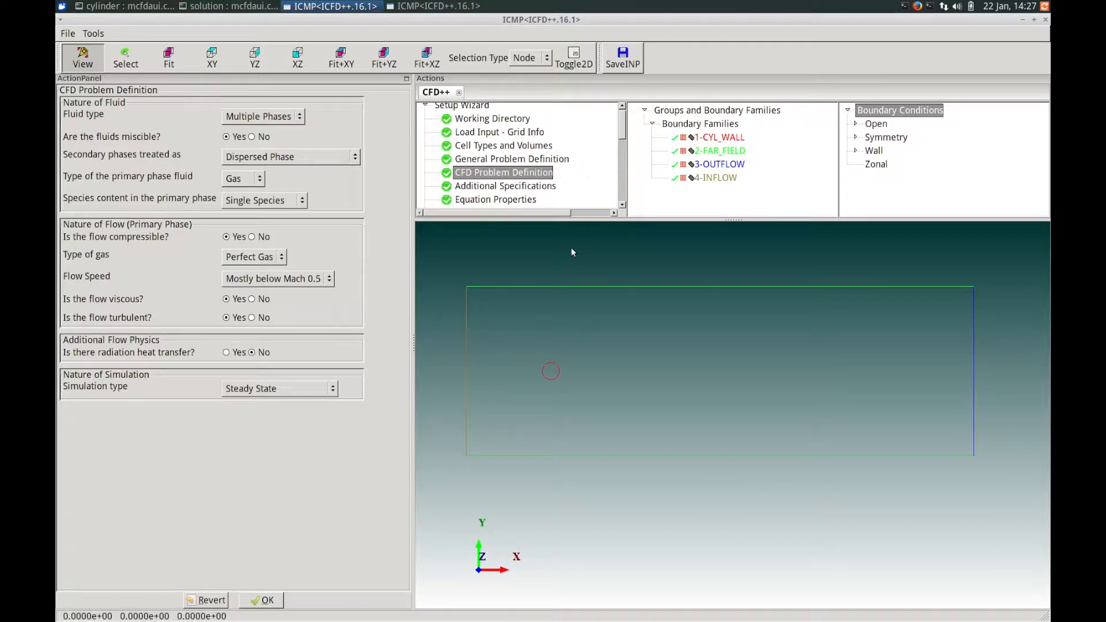
Step: Switch to the empty ICFD++ session, accept /home/metasoft/Example28/cylinder as working directory, and load the grid with grid analysis and the BC family file
left_click(437, 7)
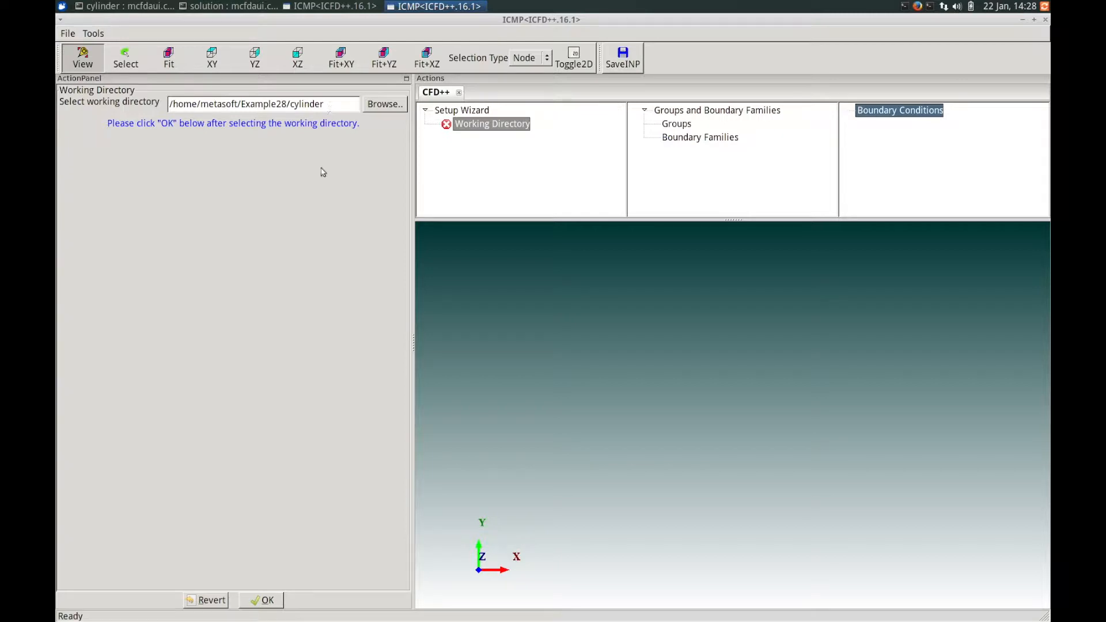
left_click(269, 601)
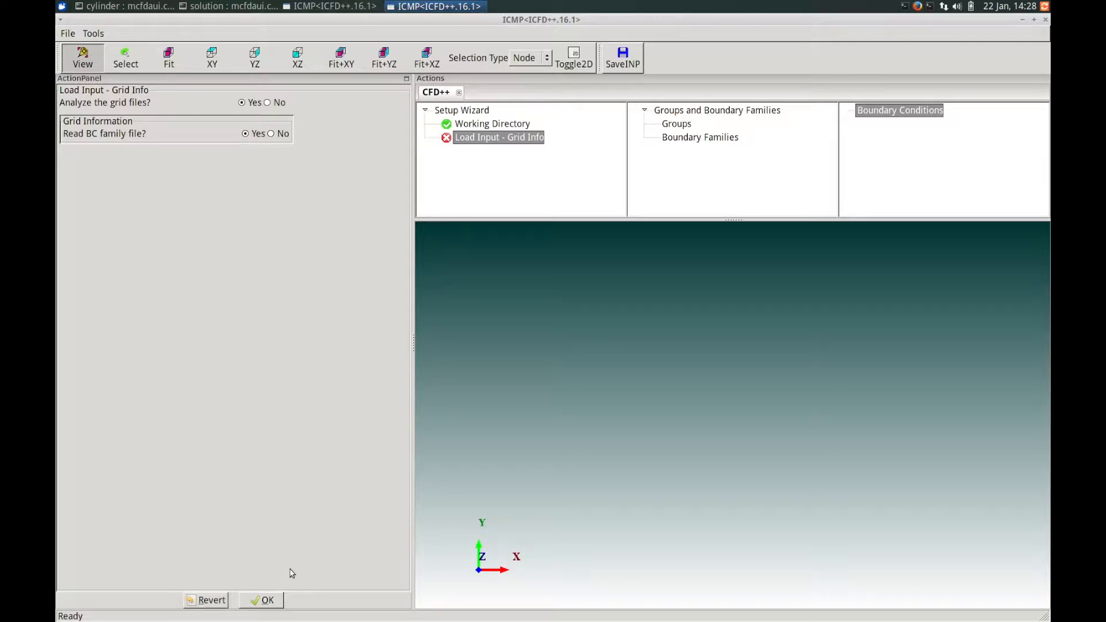
left_click(266, 600)
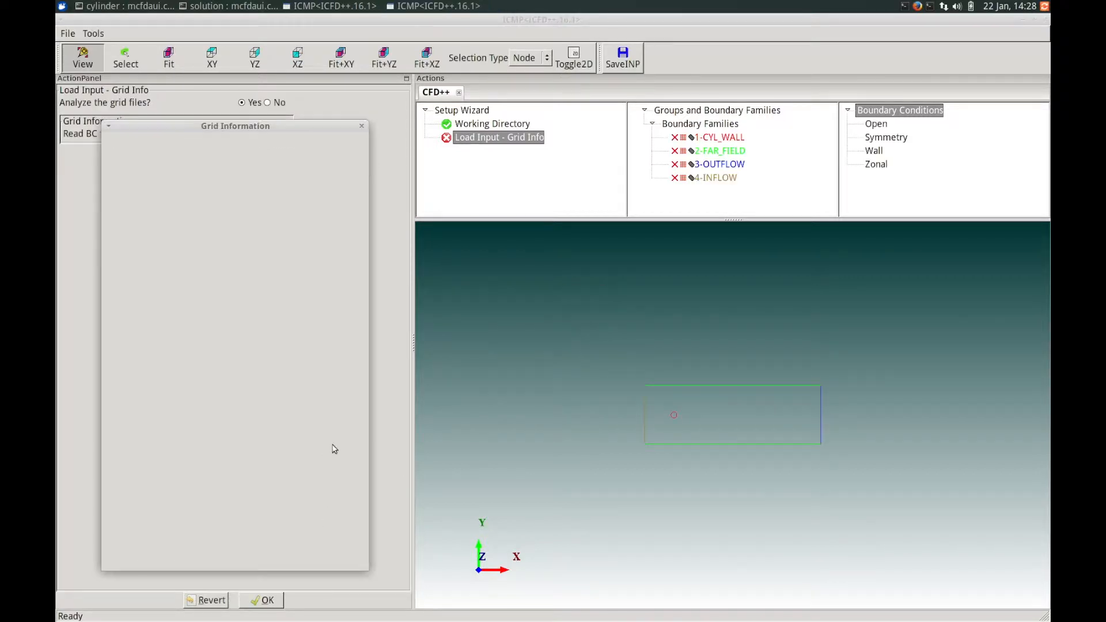
Step: Review the cell types and all boundary selectors in the grid information report, and accept it
left_click_drag(272, 128, 494, 117)
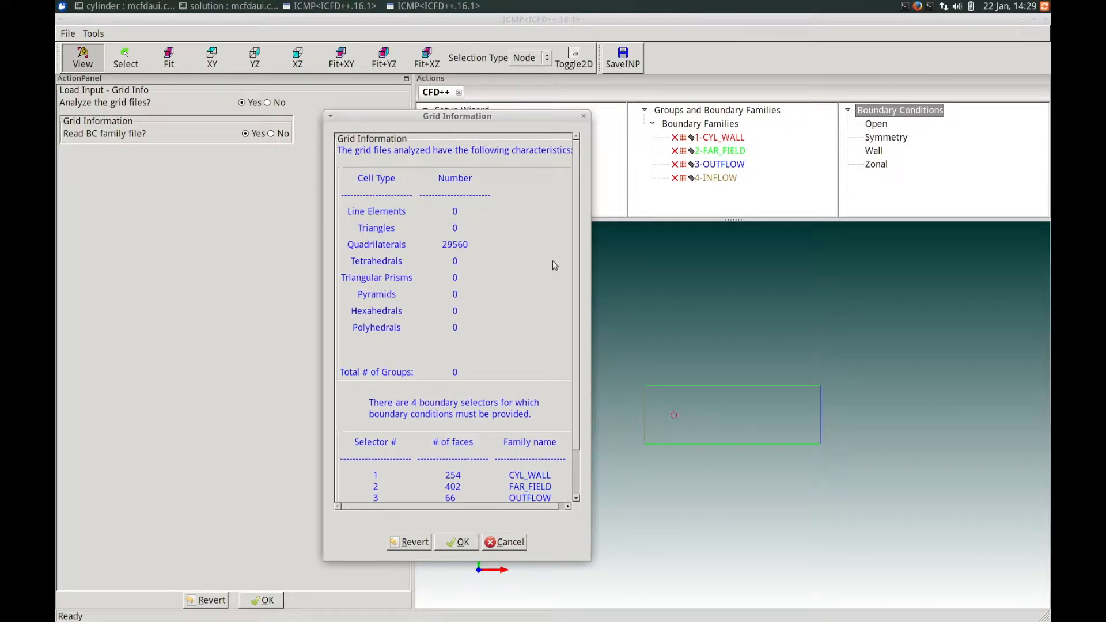
left_click_drag(582, 334, 581, 349)
left_click_drag(573, 372, 571, 415)
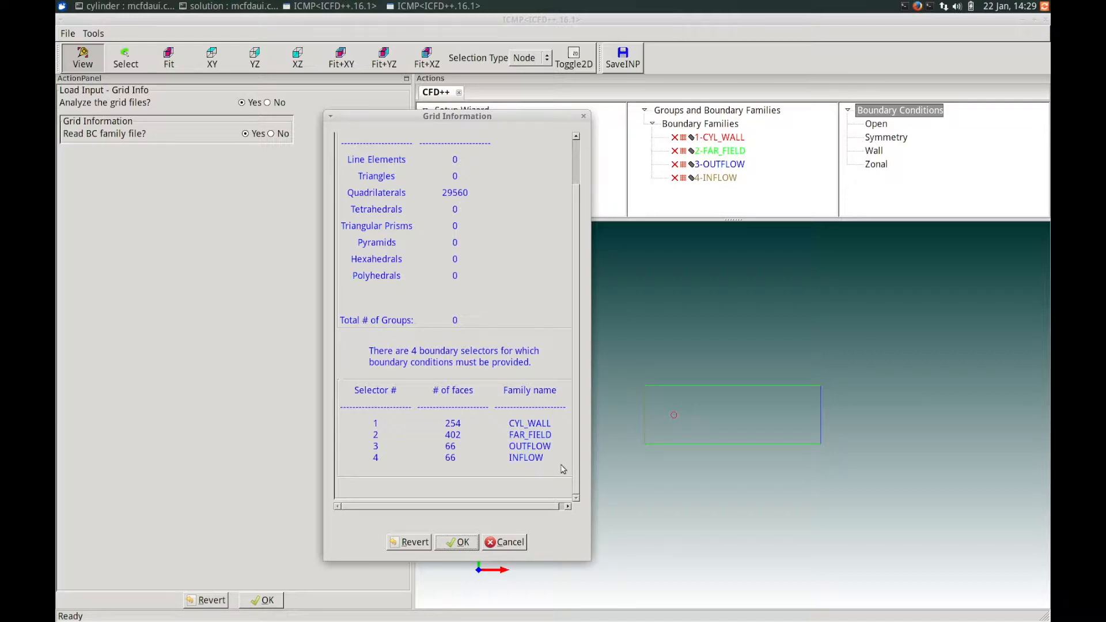
left_click(468, 540)
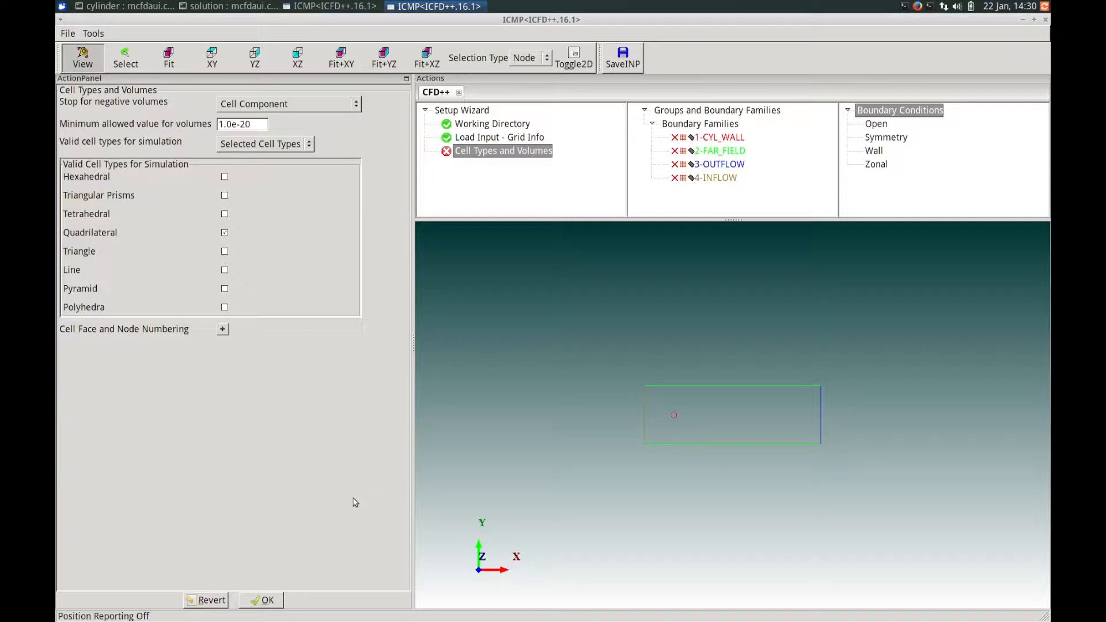
Step: Accept Quadrilateral as the valid cell type and define the case as General Fluid Problems without preset problem classes
left_click(275, 600)
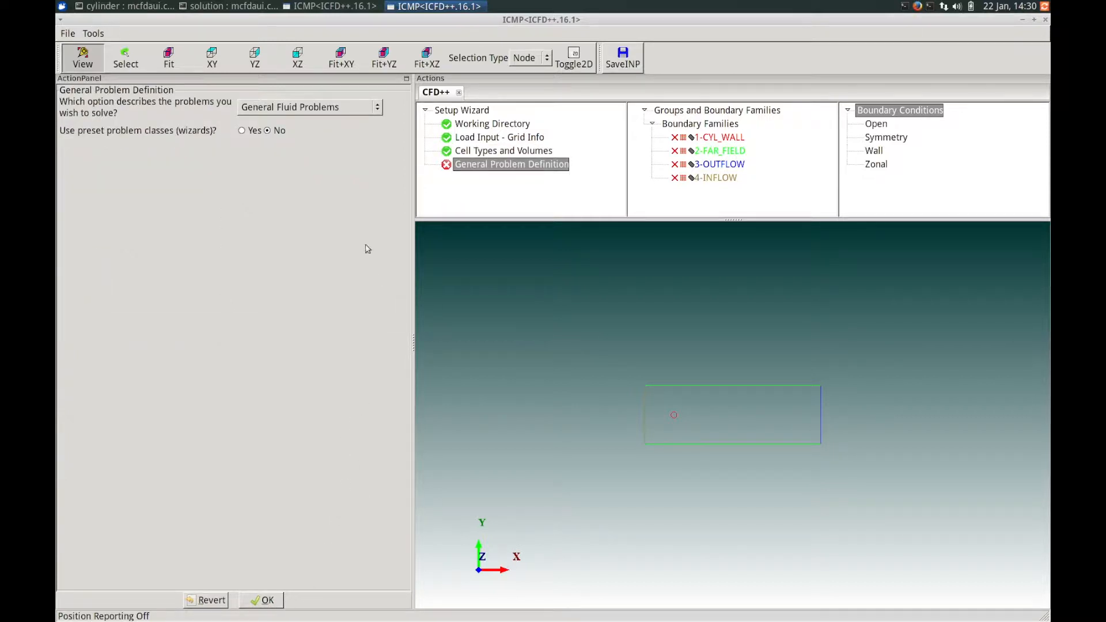
left_click(343, 108)
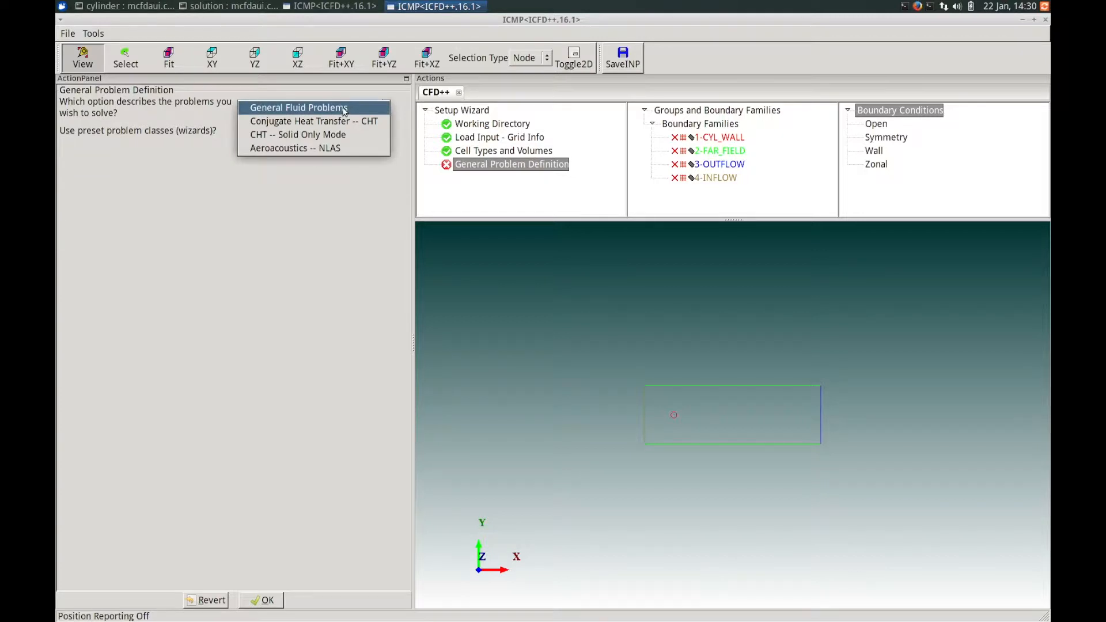
left_click(344, 108)
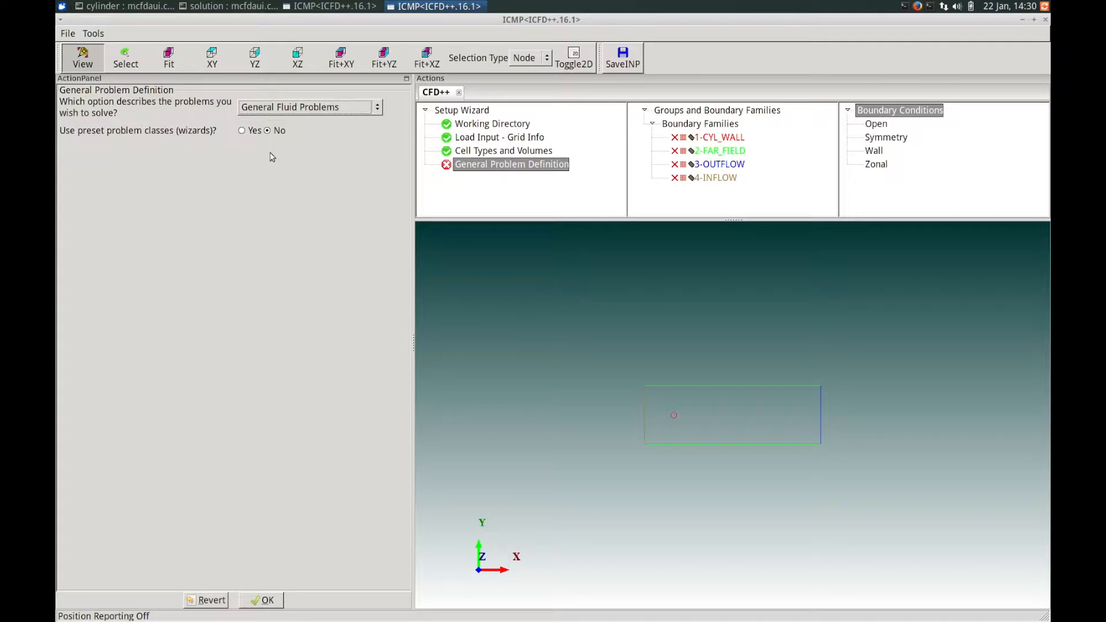
left_click(270, 600)
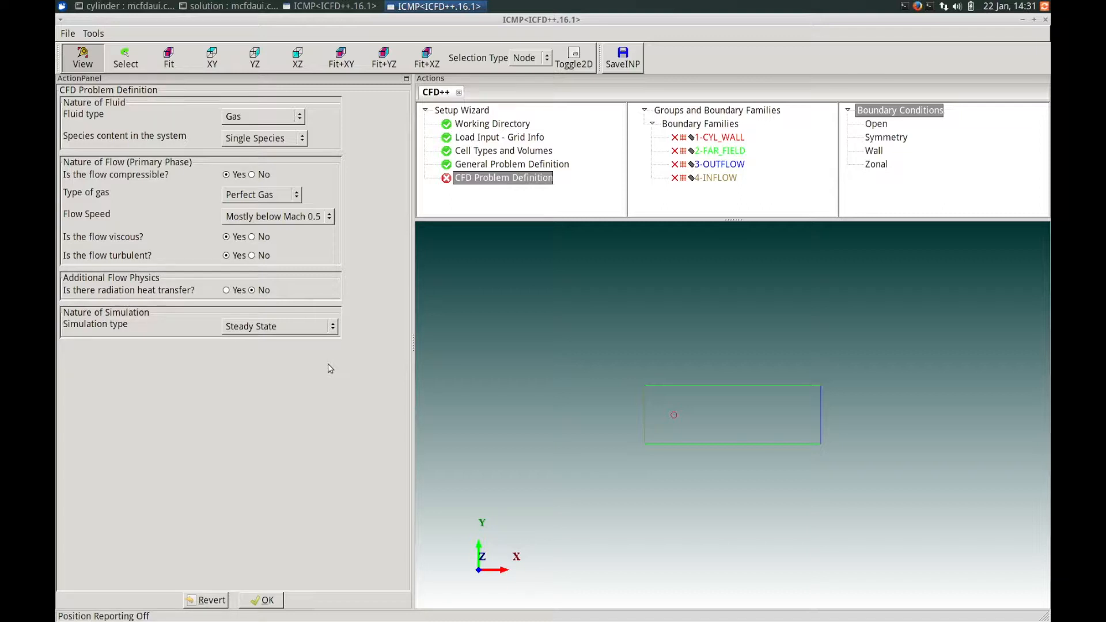
Step: Set the fluid type to Multiple Phases, with secondary phases treated as Dispersed Phase and Gas as the primary phase fluid
left_click(300, 117)
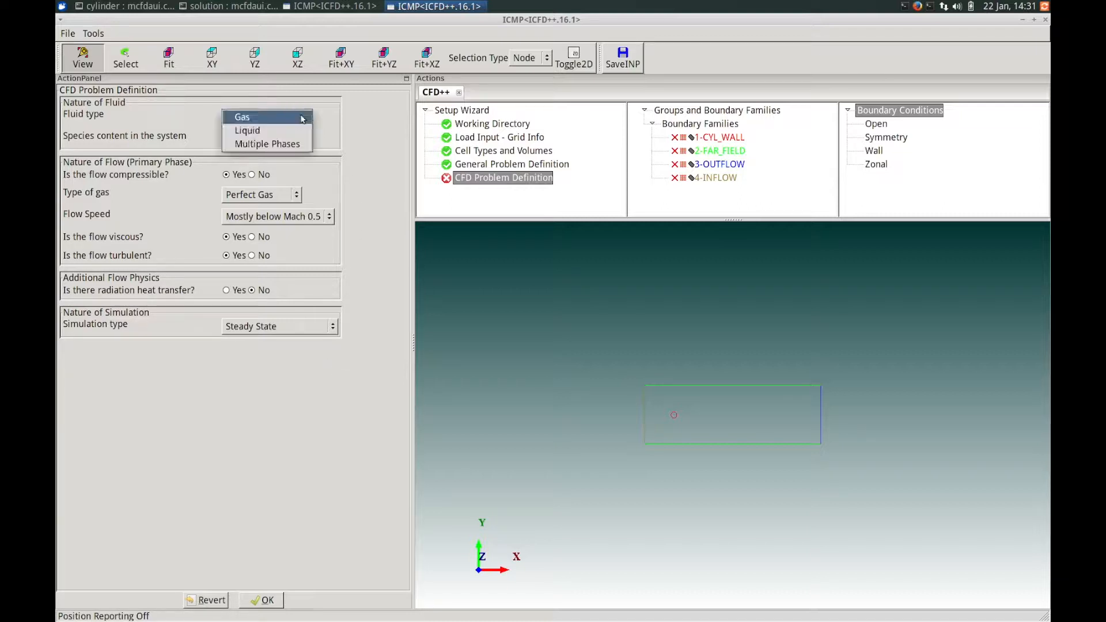
left_click(293, 146)
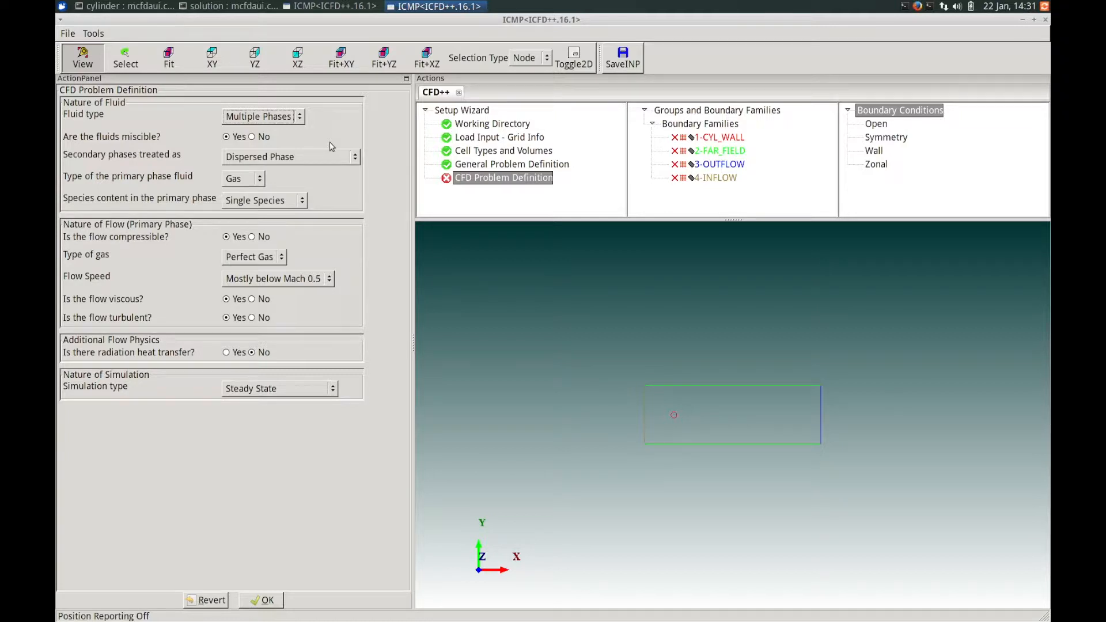
left_click(346, 157)
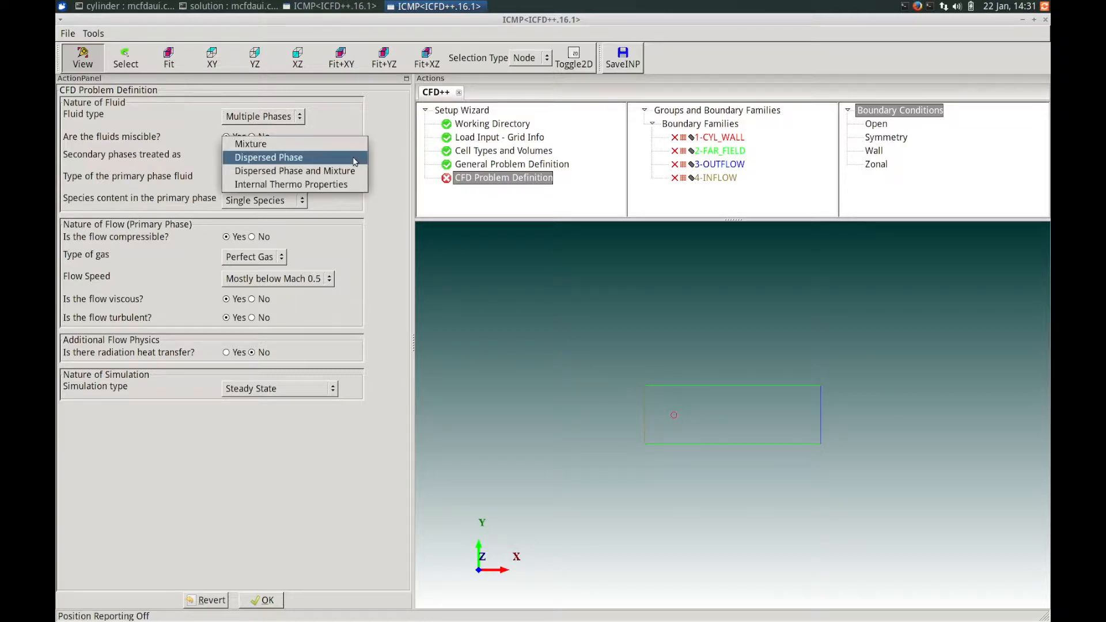
left_click(307, 159)
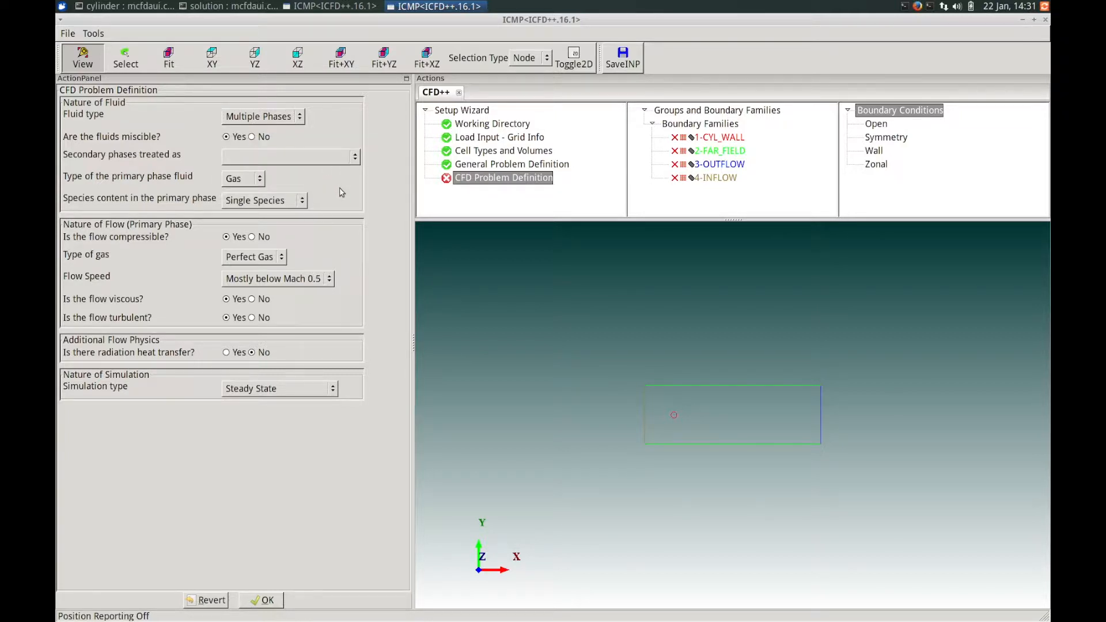
left_click(253, 180)
left_click(253, 183)
Step: Choose Steady State as the simulation type, confirm the CFD problem definition, and accept No for all additional specifications
left_click(333, 388)
left_click(280, 391)
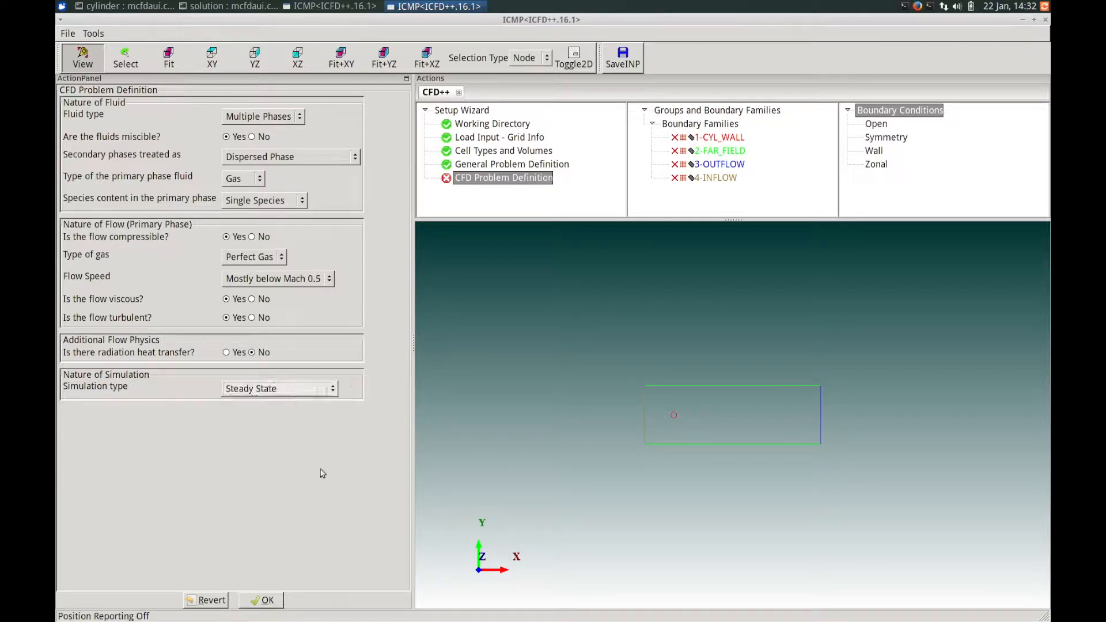
left_click(265, 600)
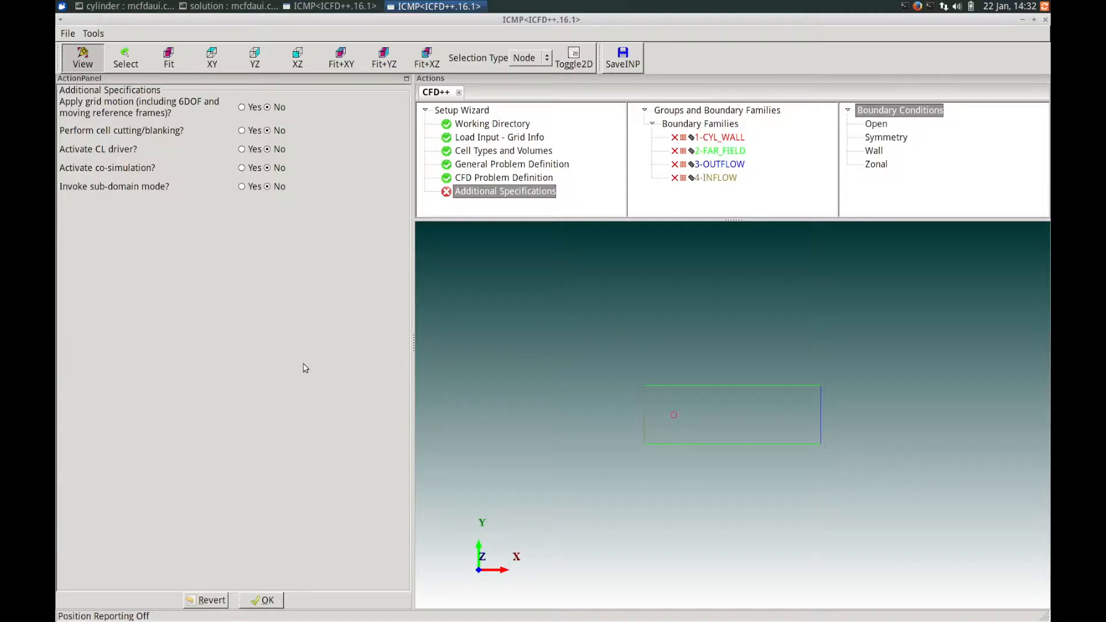
left_click(274, 594)
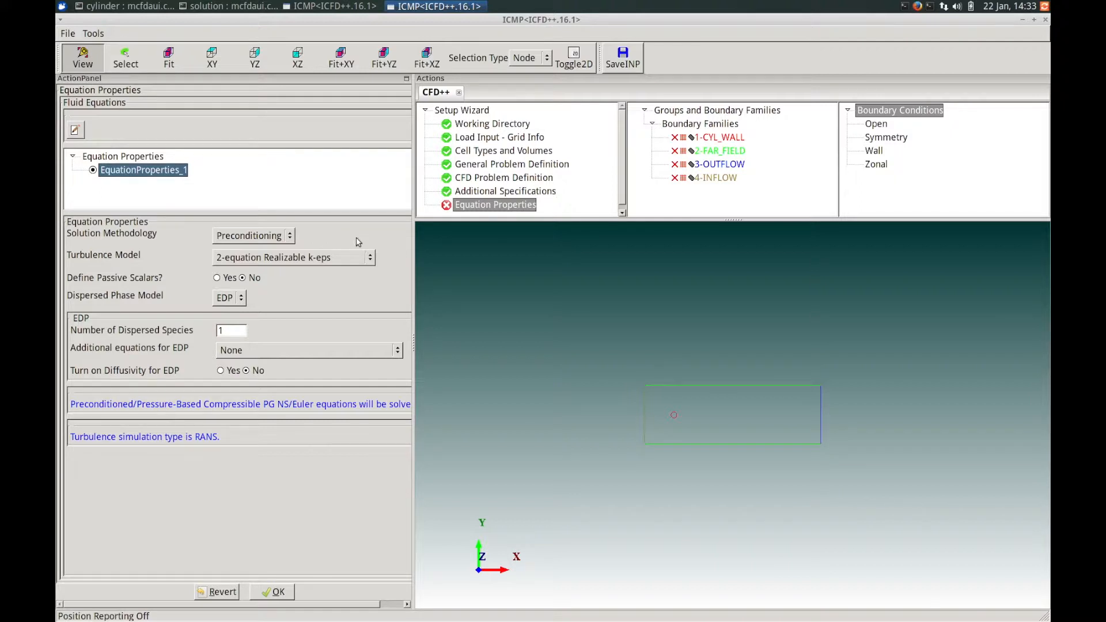
Step: Define the equation properties with the 2-equation Realizable k-eps turbulence model, EDP as dispersed phase model and no additional EDP equations
left_click(370, 258)
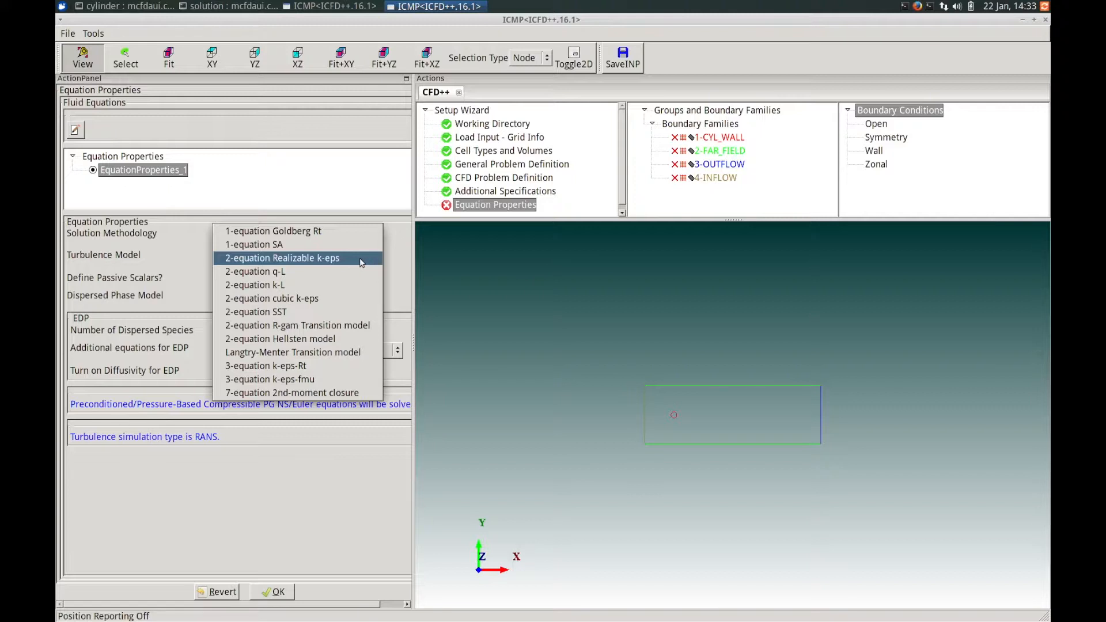
left_click(363, 261)
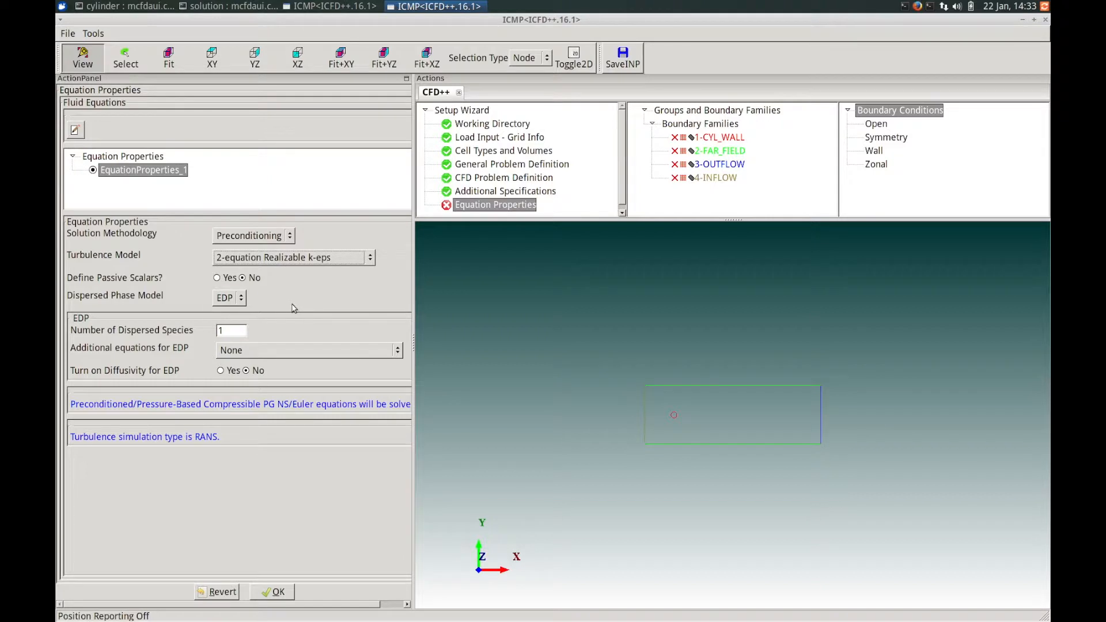
left_click(240, 301)
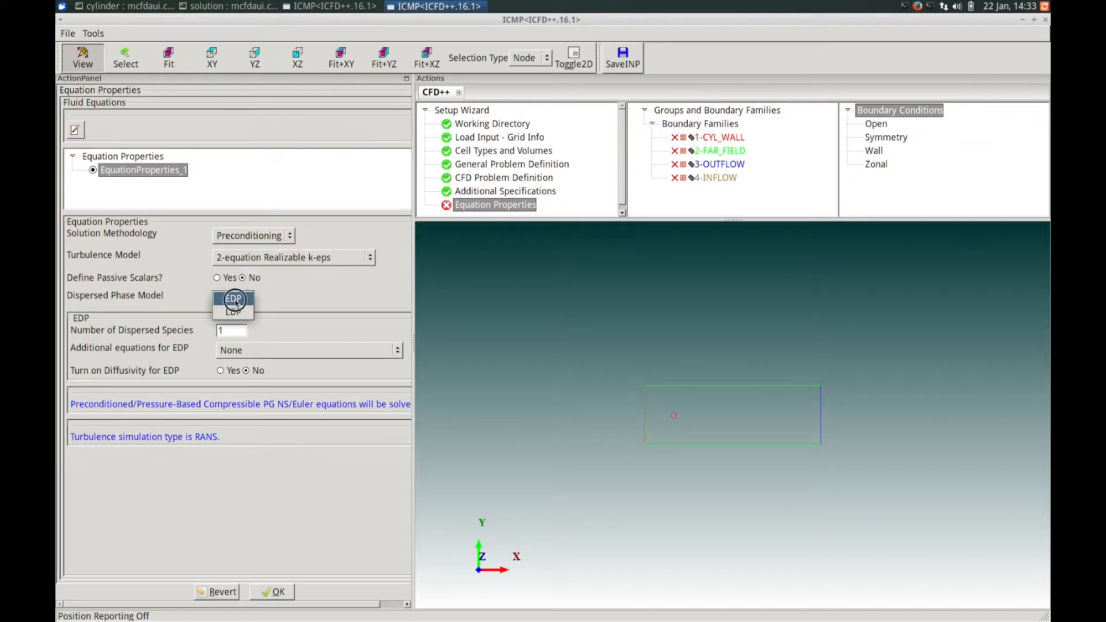
left_click(244, 301)
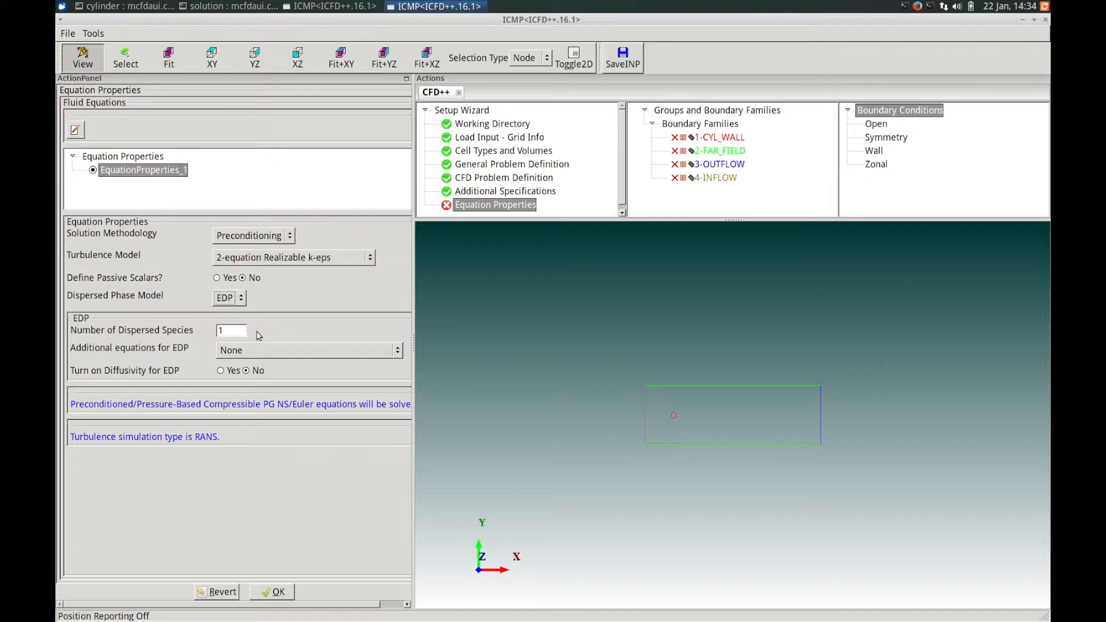
left_click(396, 352)
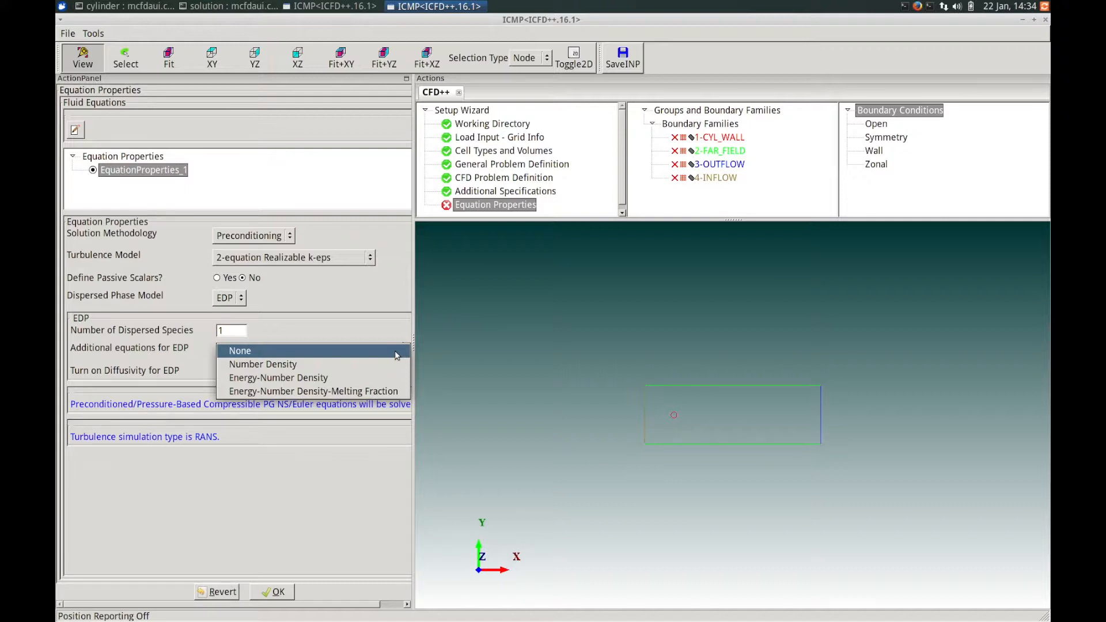
left_click(284, 350)
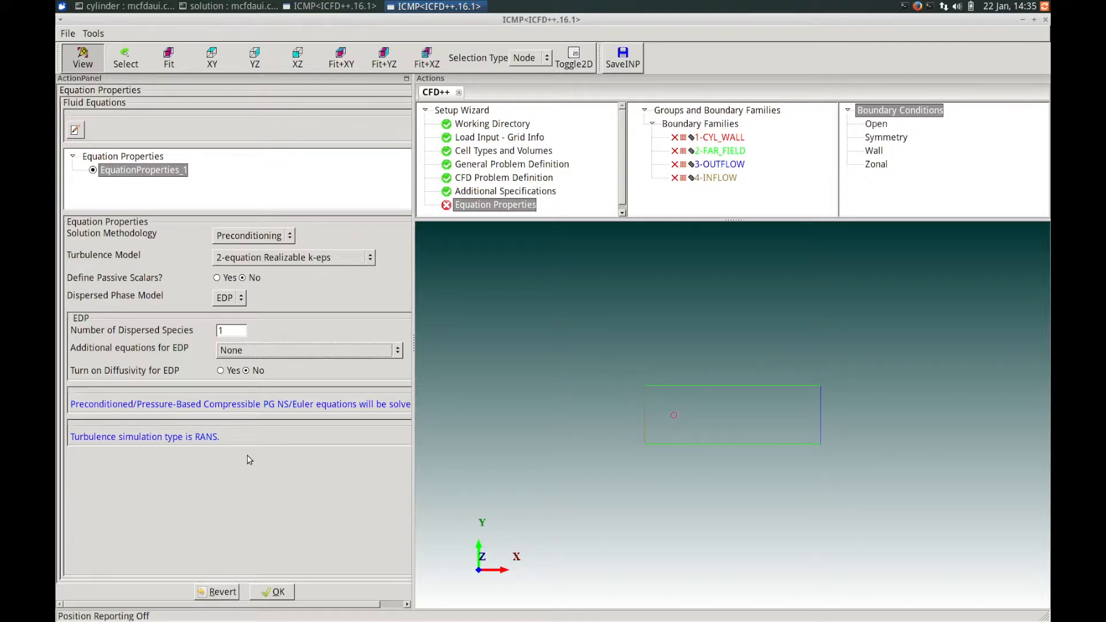
left_click(273, 591)
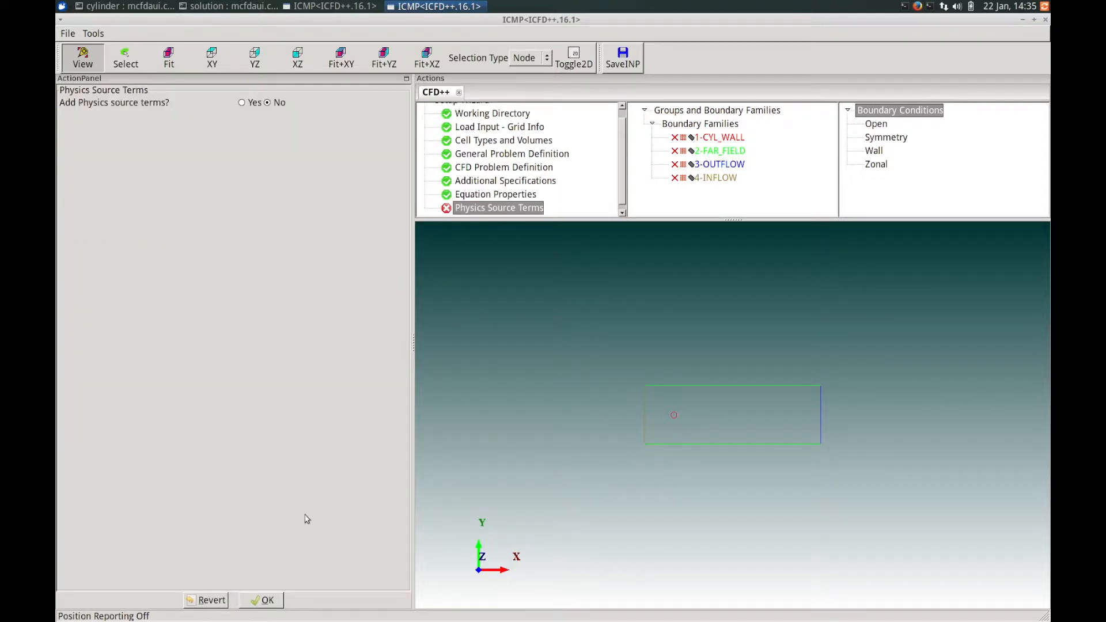
Step: Accept the setup without physics source terms and with Dimensional reference quantities
left_click(268, 600)
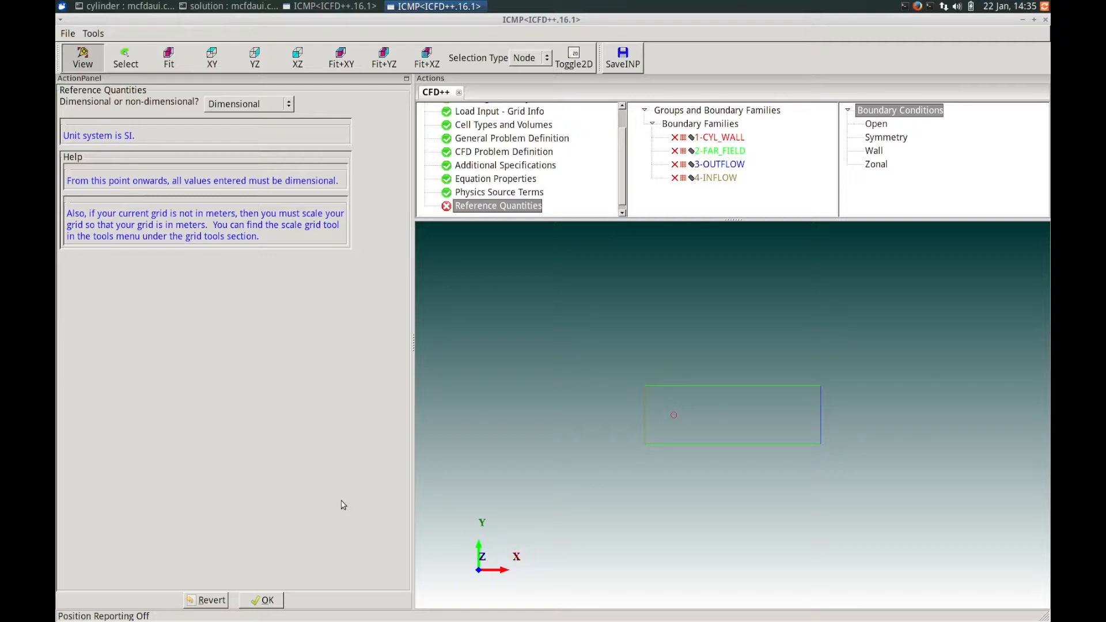
left_click(278, 596)
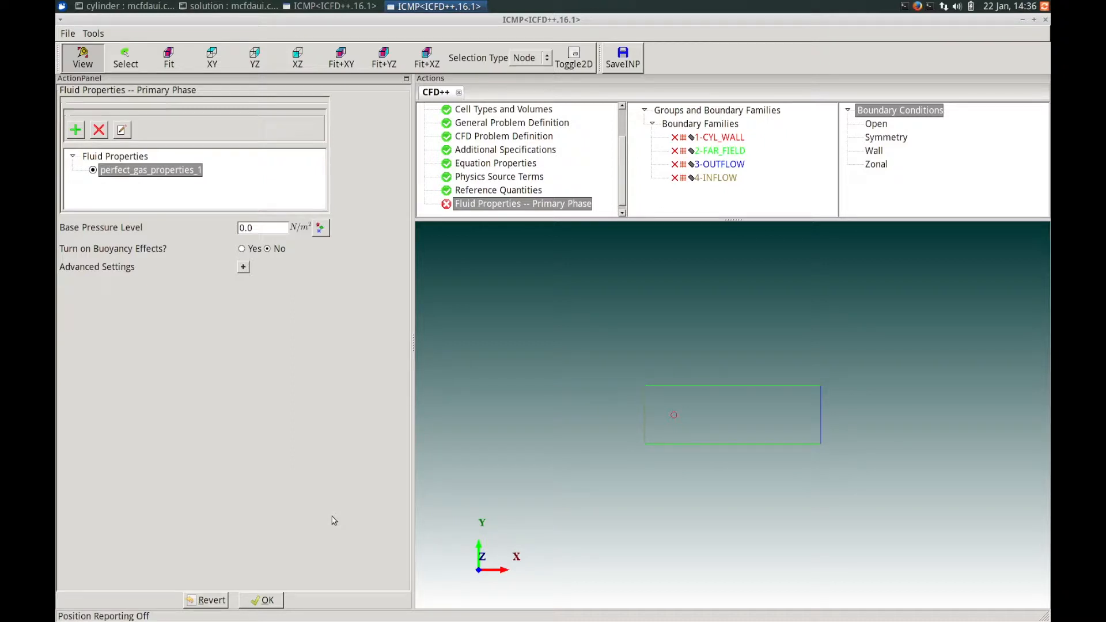
Step: Examine the primary phase gas parameters for Air and the viscosity and thermal conductivity plots, and accept the fluid properties
left_click(151, 173)
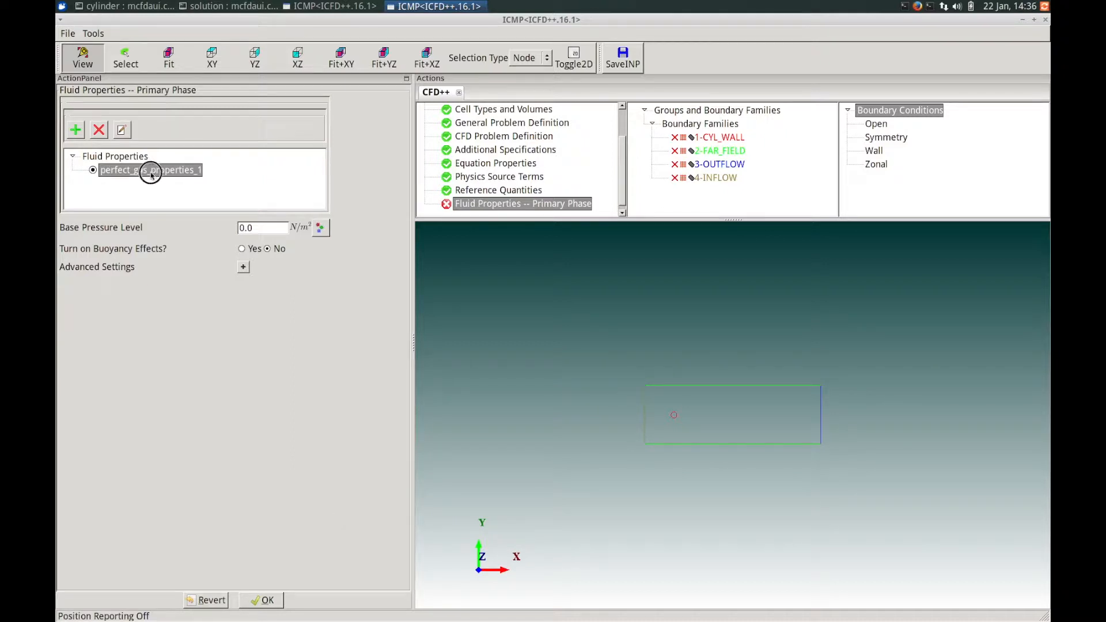
left_click(122, 130)
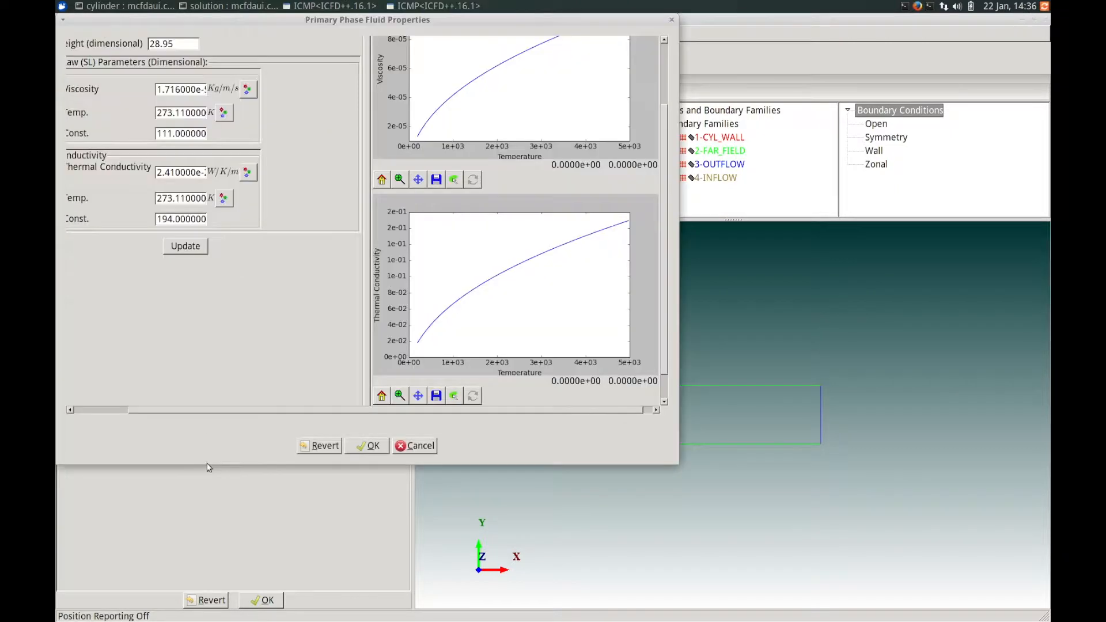
left_click_drag(302, 20, 355, 80)
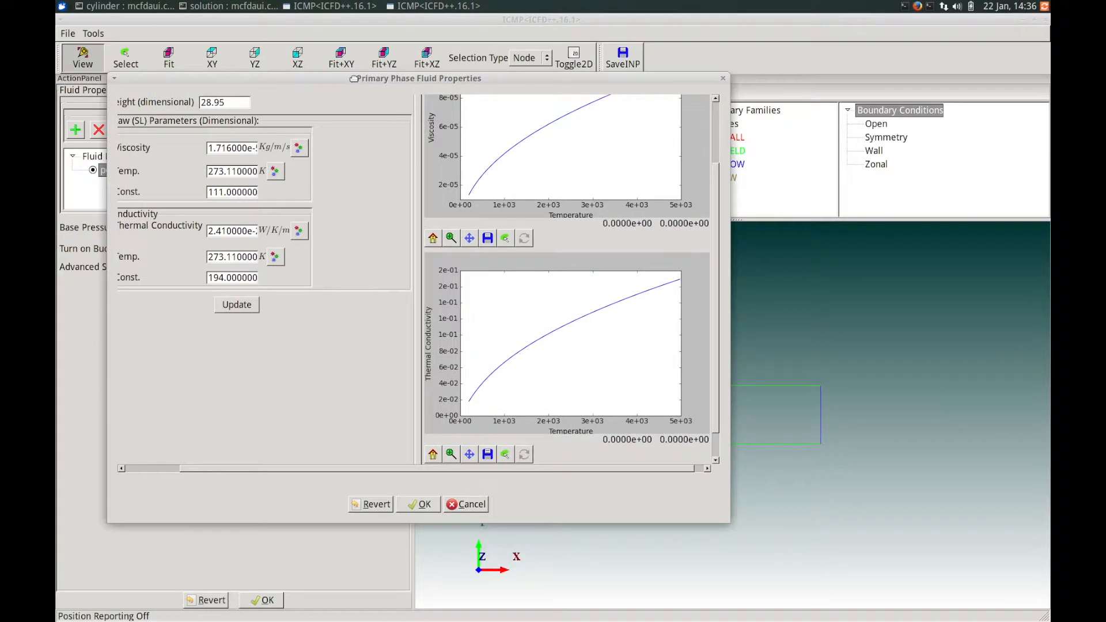
left_click_drag(716, 398, 703, 222)
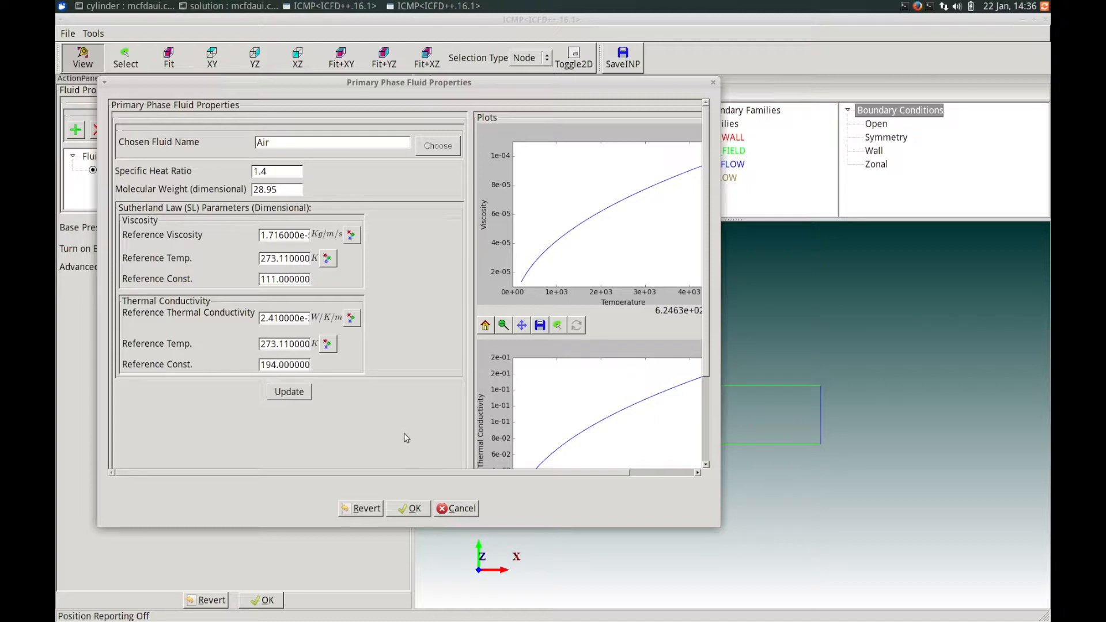
left_click_drag(425, 473, 518, 474)
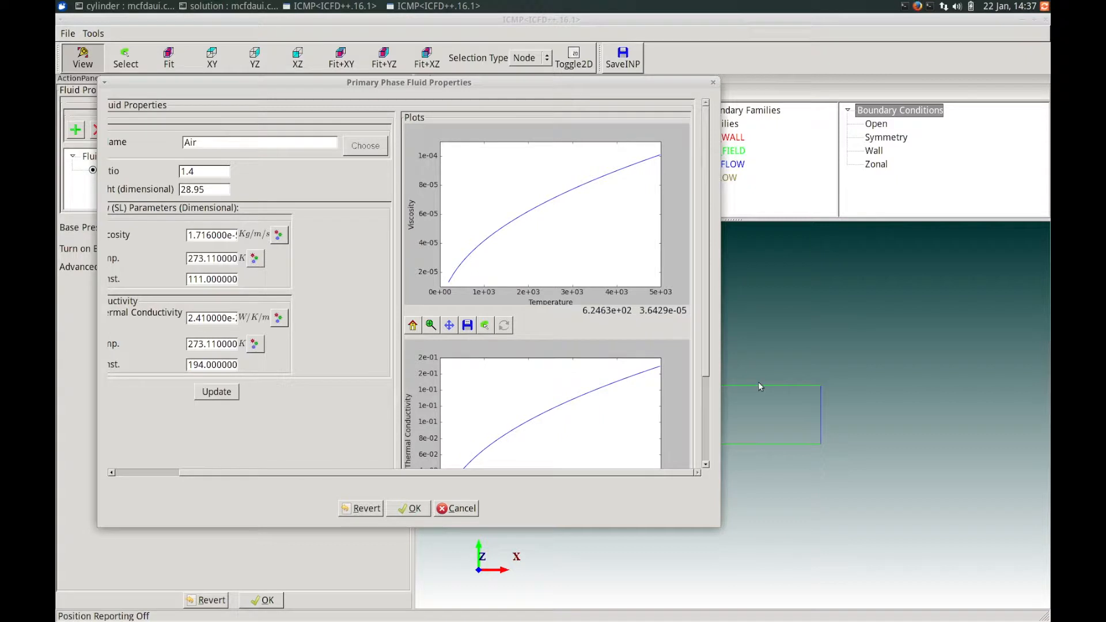
left_click_drag(705, 329, 708, 360)
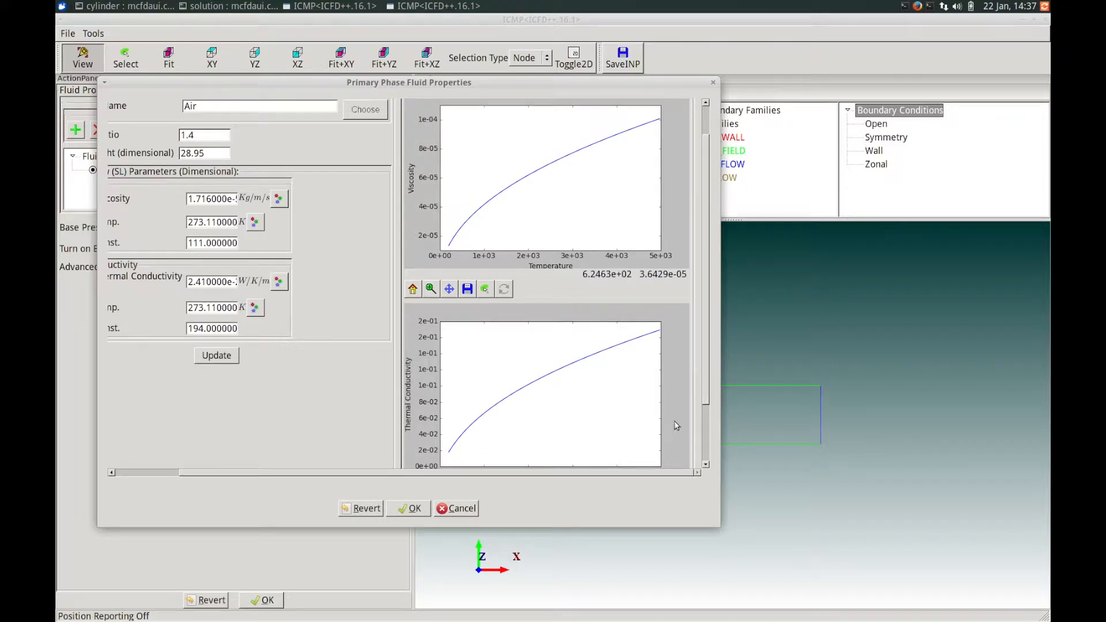
left_click(409, 509)
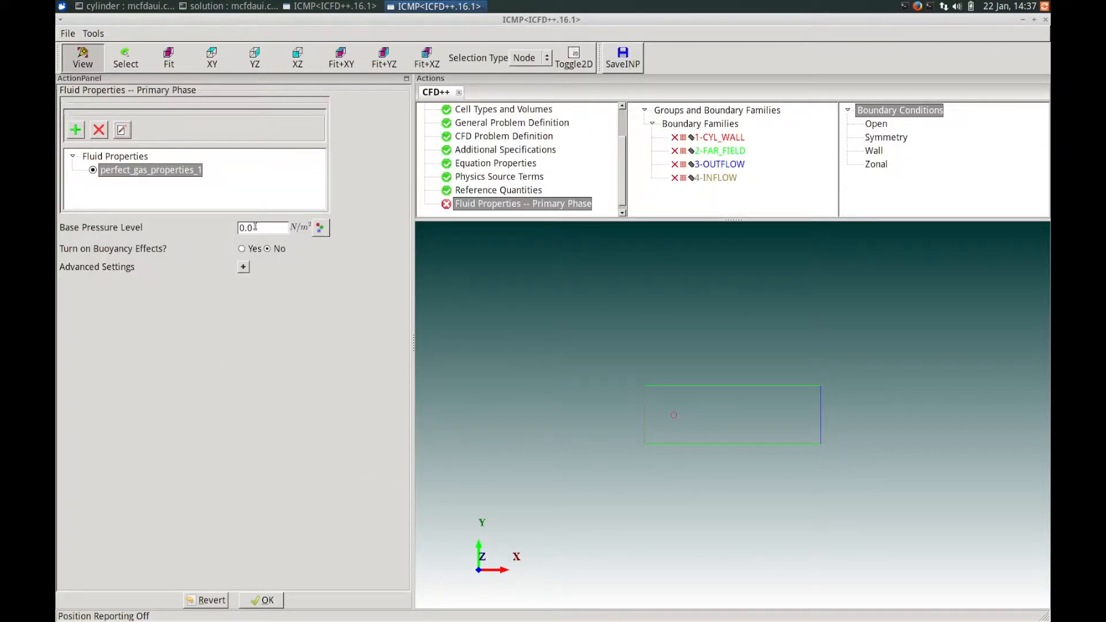
Step: Set the base pressure level to 90000 N/m² and accept the primary phase fluid properties
key("BackSpace")
key("BackSpace")
type("9000")
left_click(262, 601)
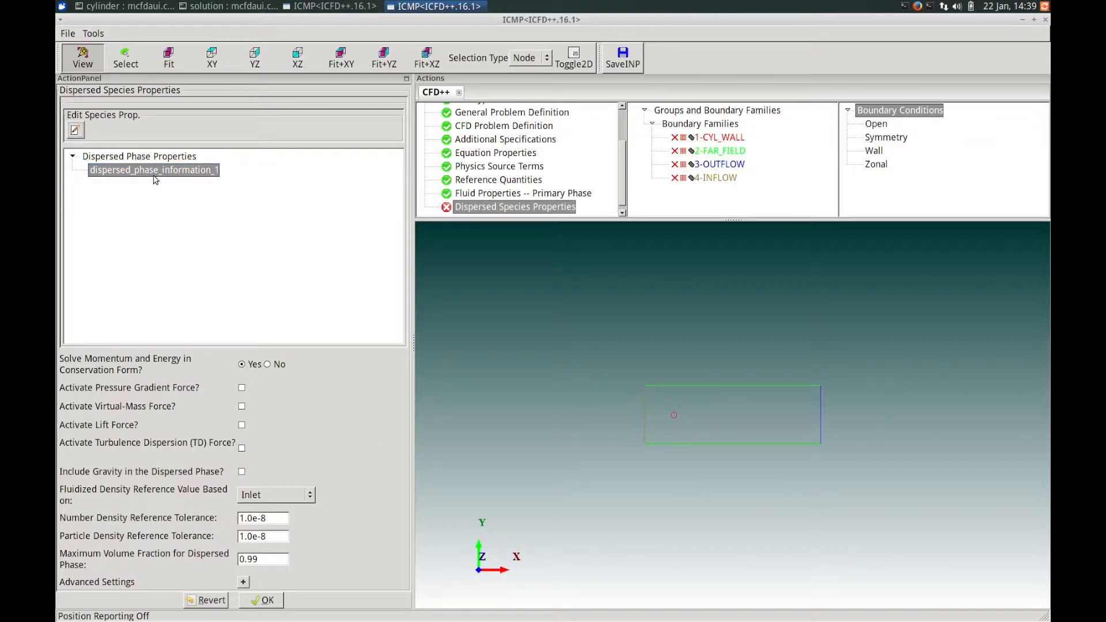
Step: Edit the dispersed phase information to use the species symbol H20 and the particle type Liquid
left_click(75, 130)
left_click_drag(297, 133, 451, 163)
left_click(438, 200)
key("BackSpace")
key("BackSpace")
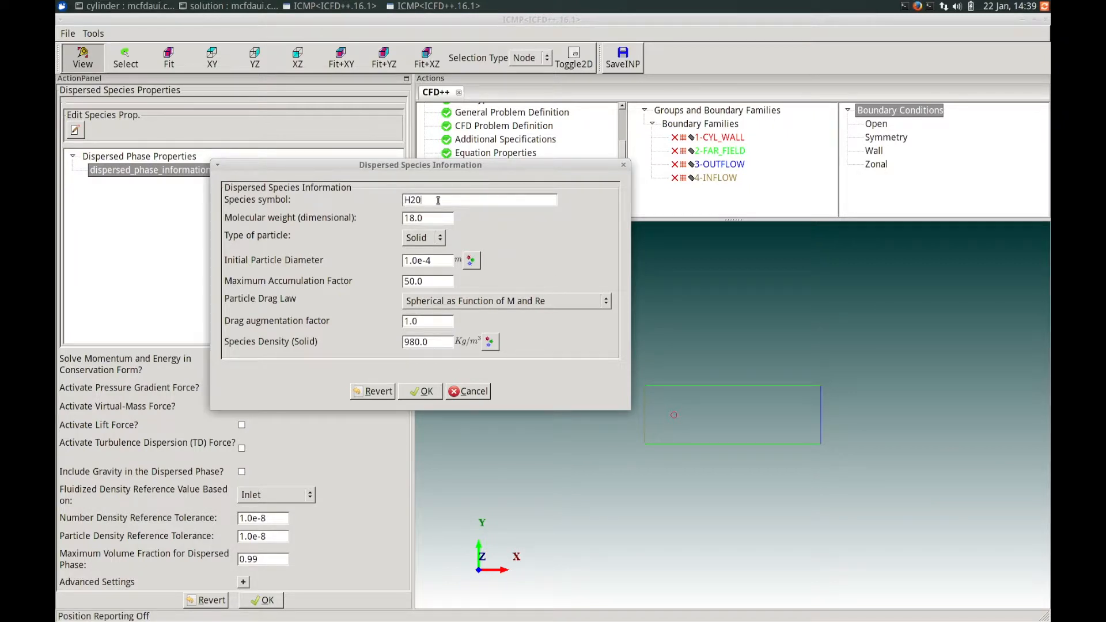
left_click(443, 240)
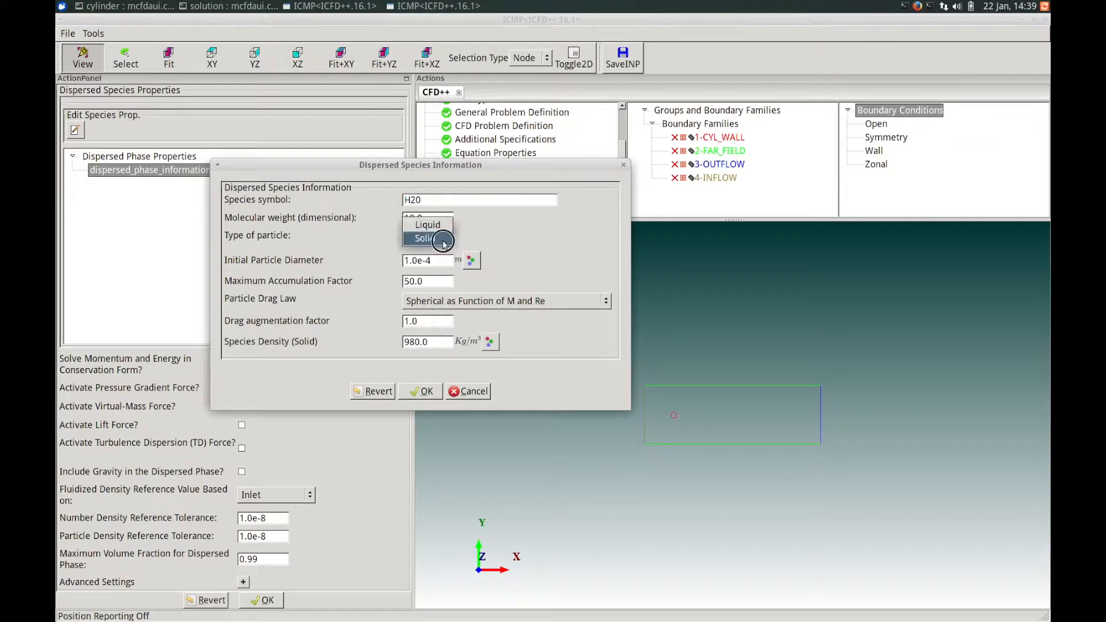
left_click(438, 245)
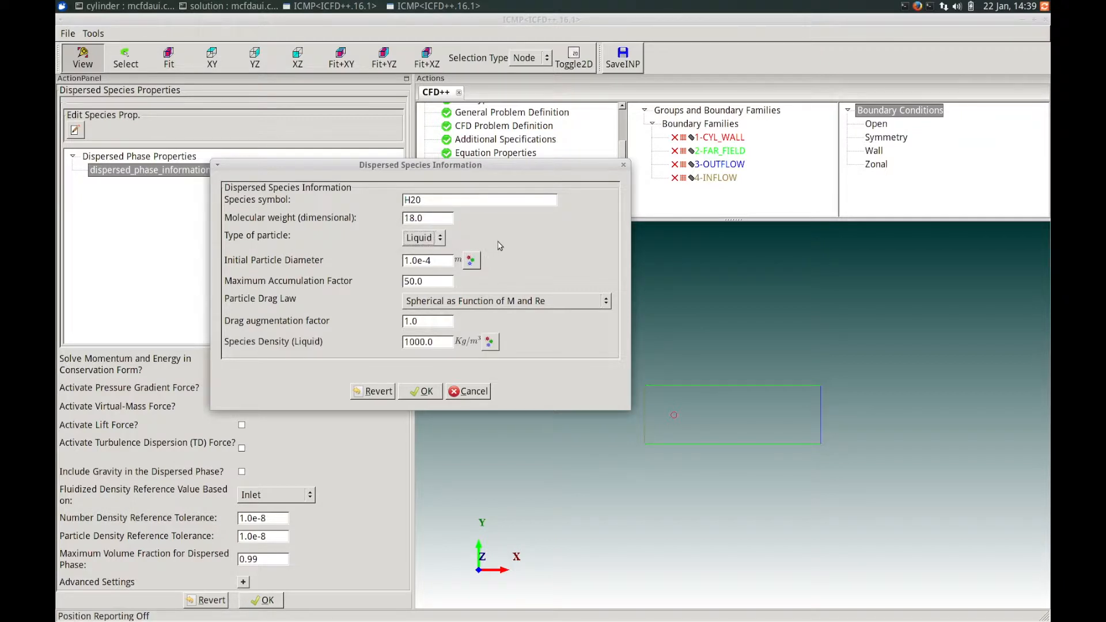
Step: Change the mantissa of the initial particle diameter to 1.6 and accept the dispersed species information
left_click(434, 261)
left_click(416, 261)
left_click_drag(417, 261, 402, 260)
type("1.6")
left_click(423, 391)
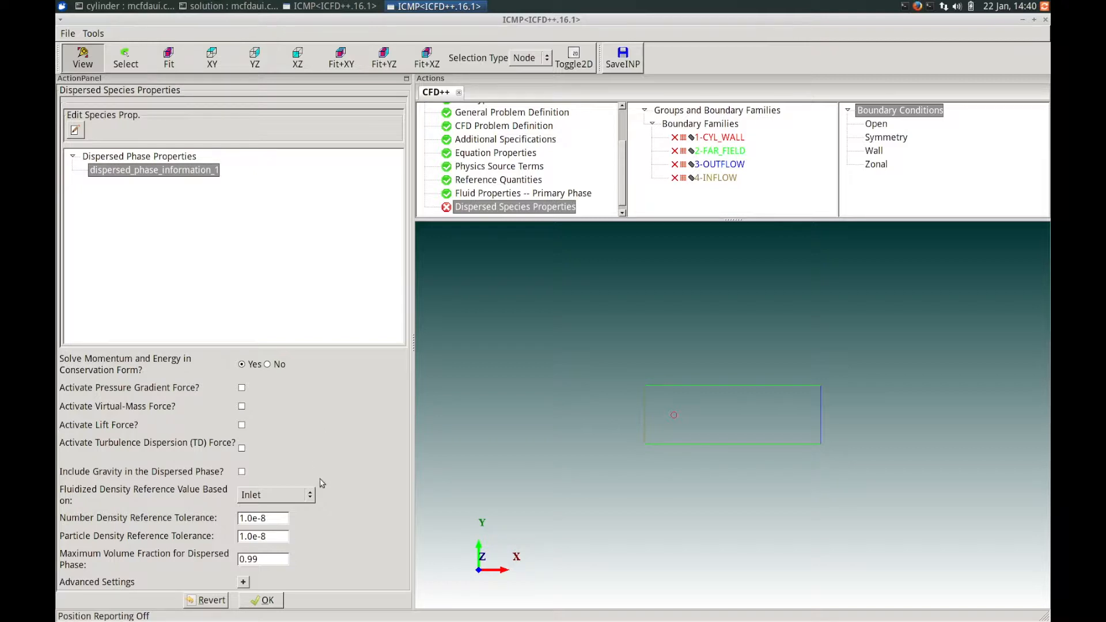
Step: Set the number density and particle density reference tolerances of the dispersed phase to 1.0e-6
left_click(280, 519)
key("BackSpace")
key("BackSpace")
type("6")
Step: Keep Inlet as the basis for the fluidized density reference value and accept the dispersed species properties
left_click(310, 495)
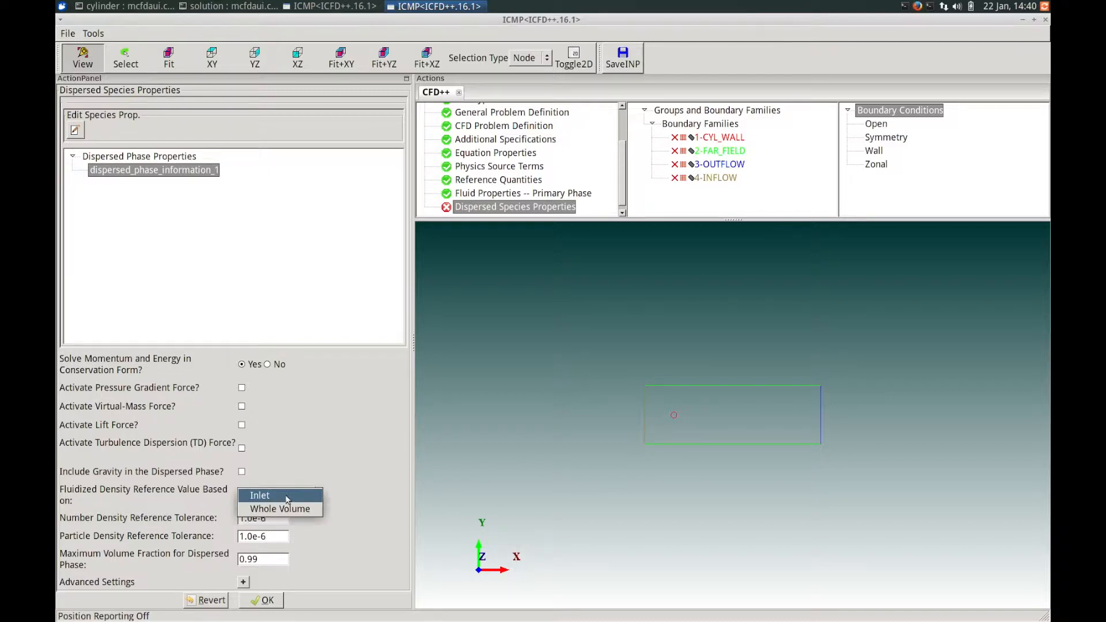
left_click(286, 498)
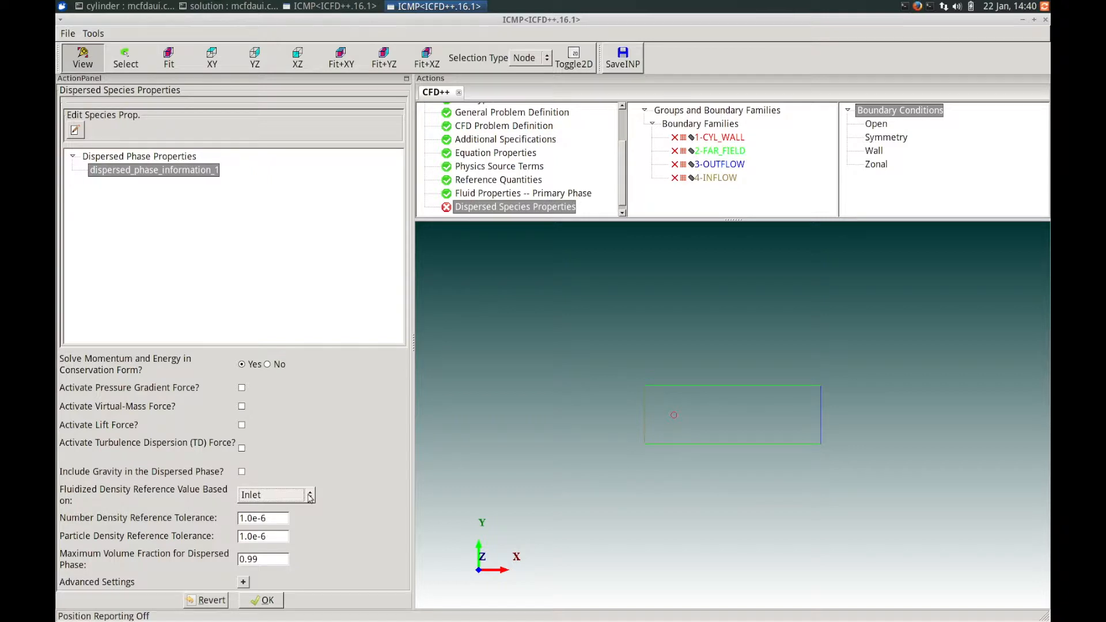
left_click(310, 495)
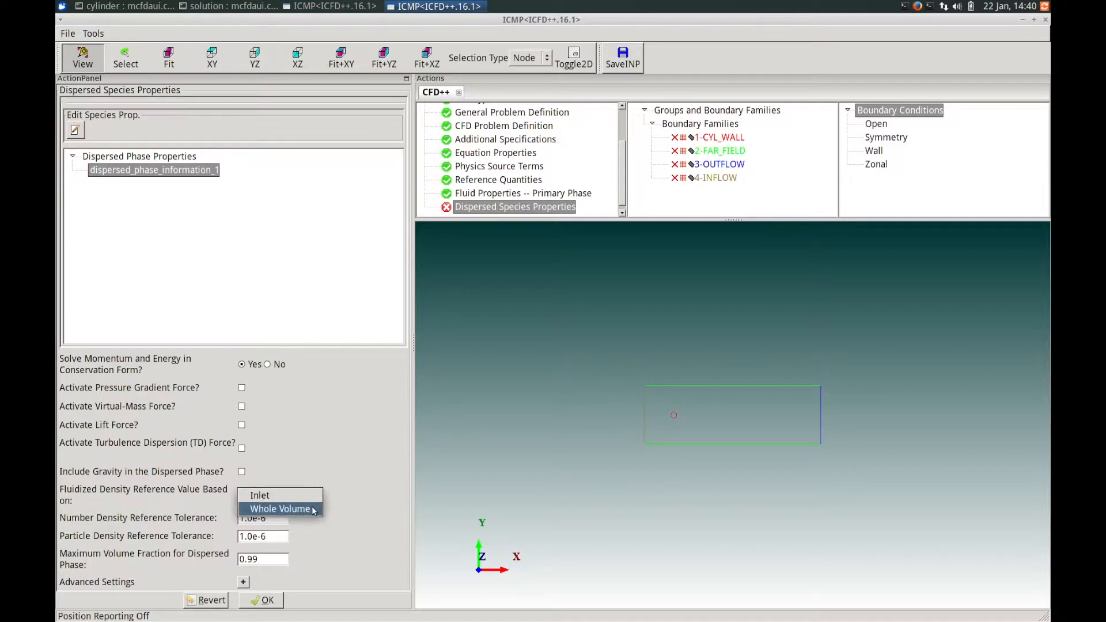
left_click(283, 496)
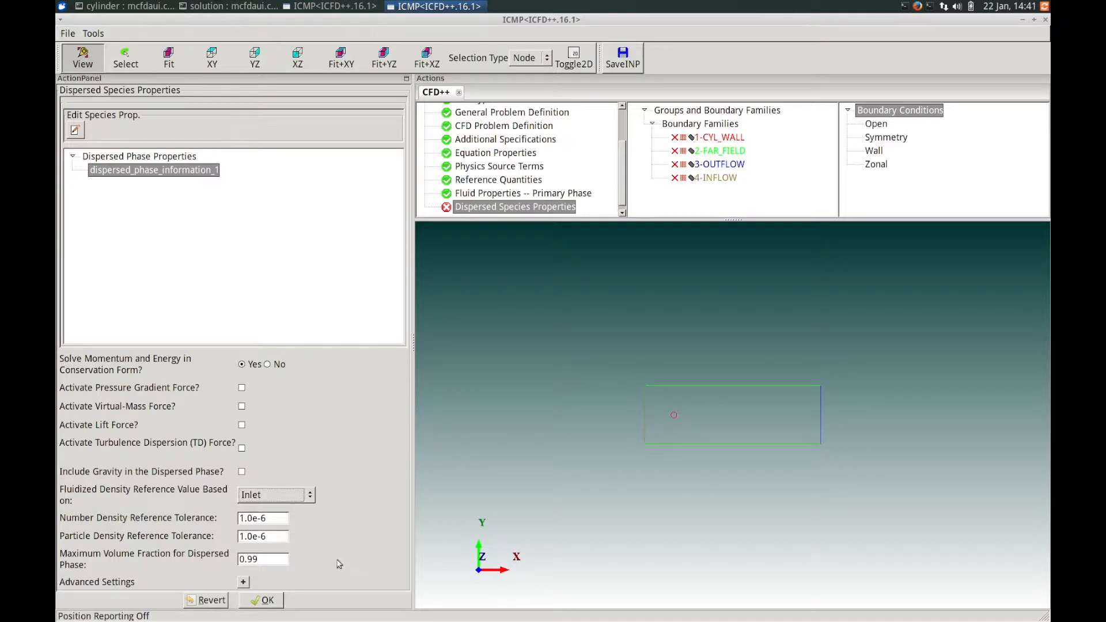
left_click(280, 602)
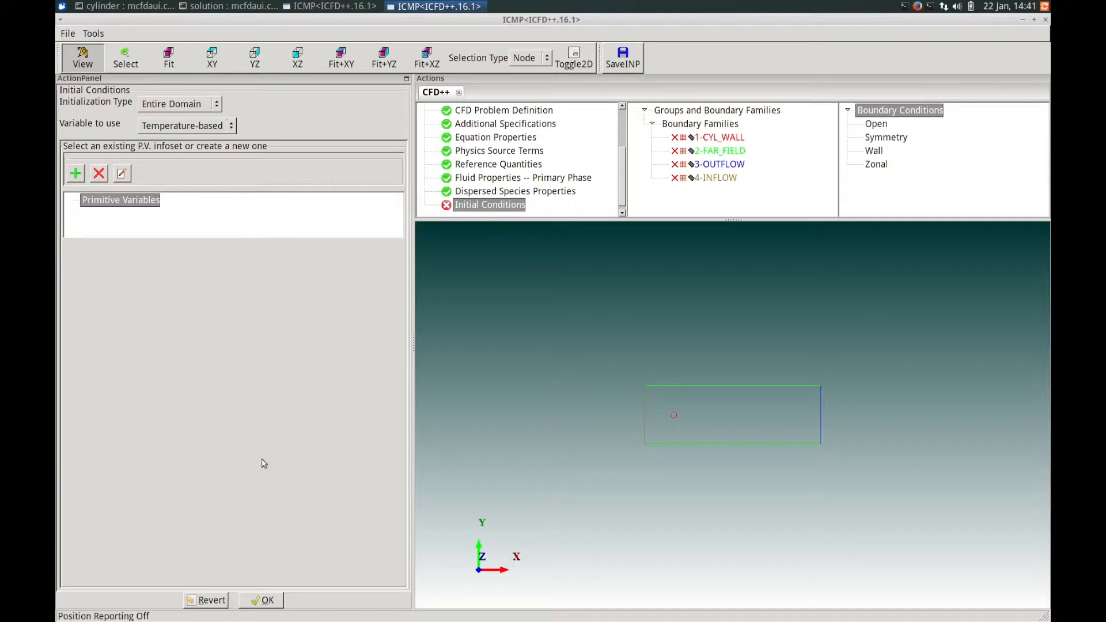
Step: Use Entire Domain initialization with Temperature-based variables, and create and activate a new primitive variables infoset
left_click(220, 105)
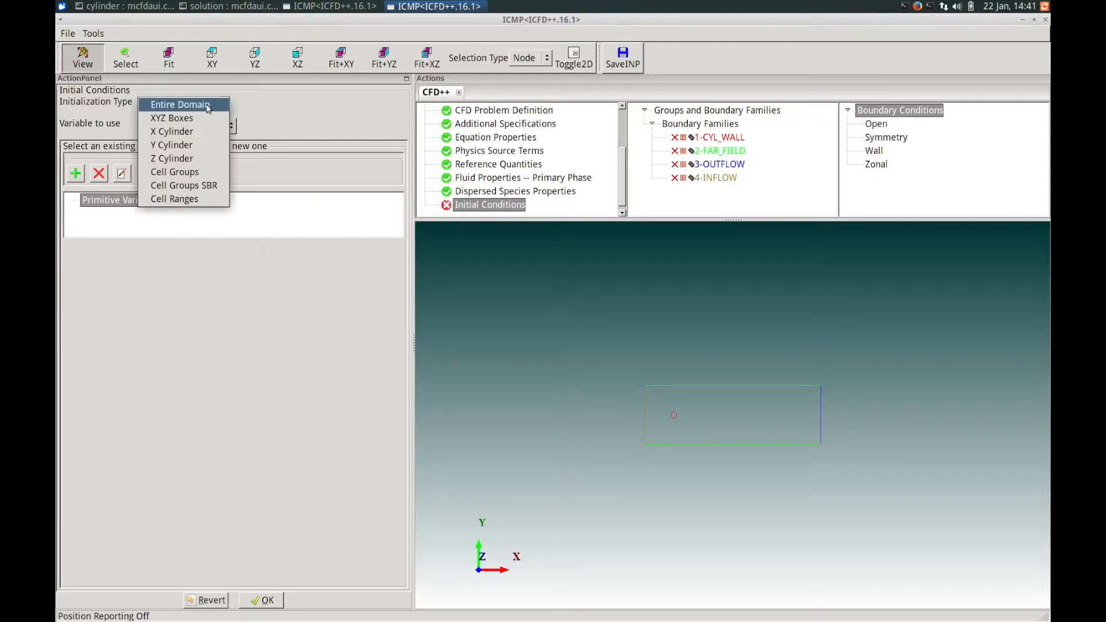
left_click(208, 105)
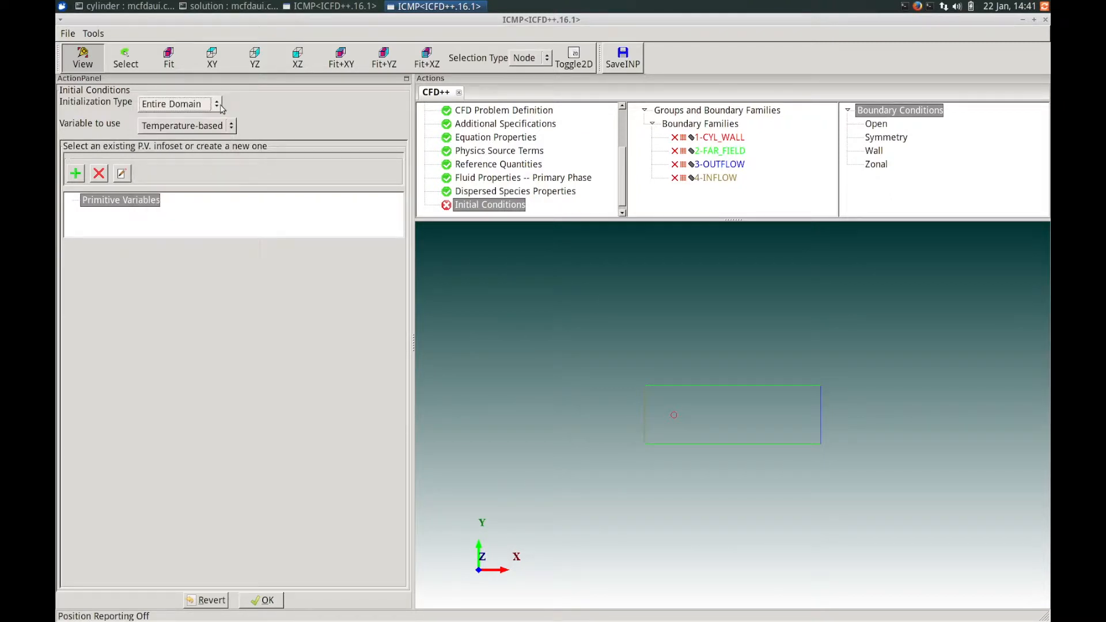
left_click(232, 125)
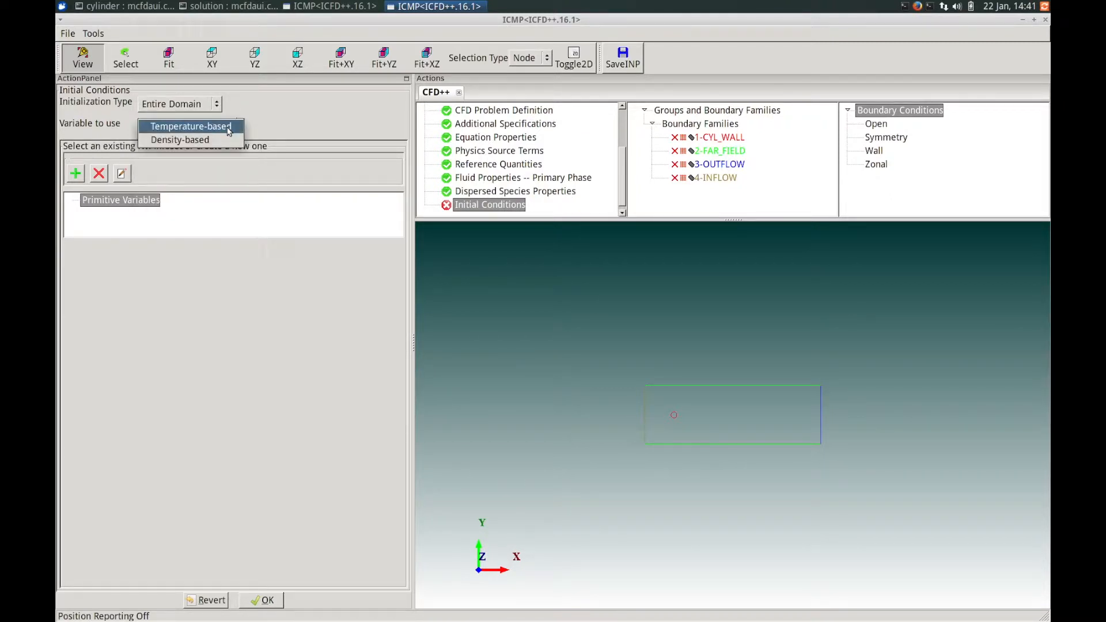
left_click(229, 125)
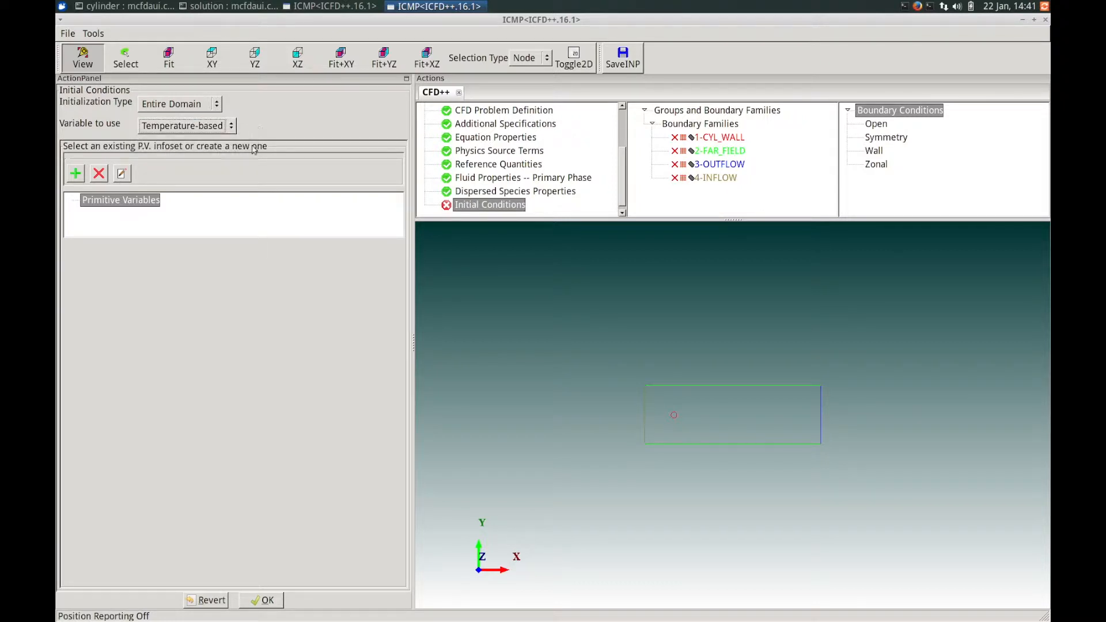
left_click(74, 175)
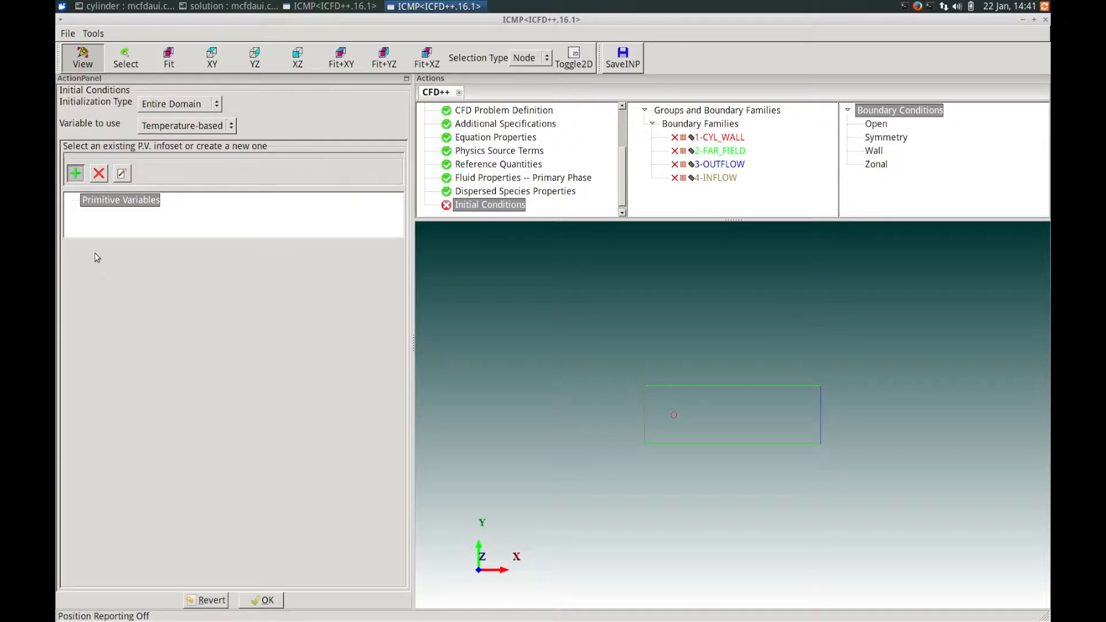
left_click(121, 217)
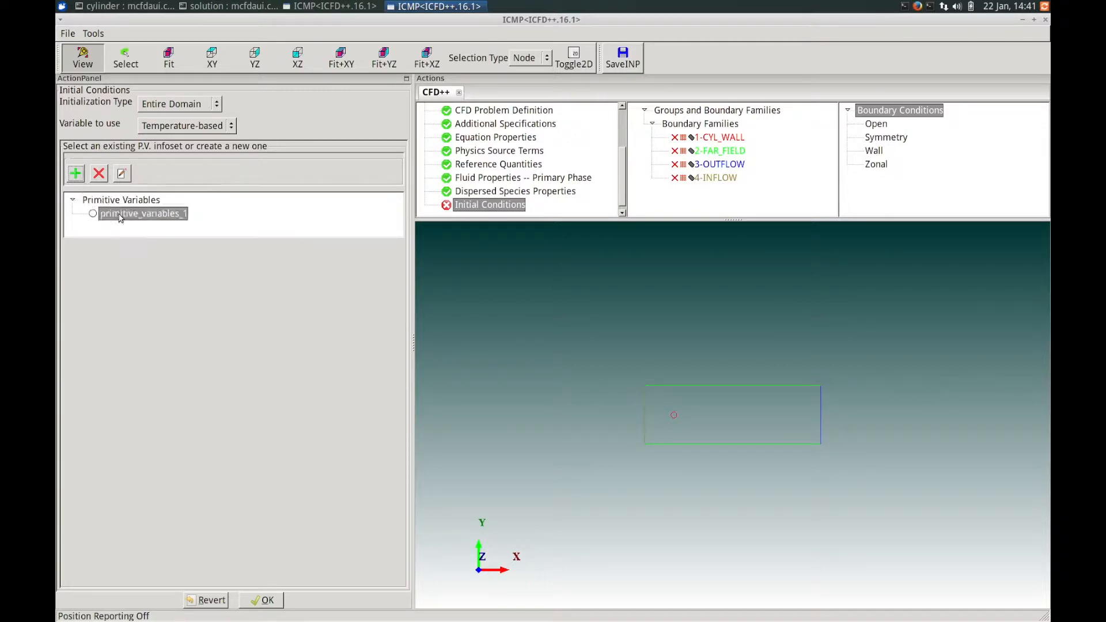
left_click(93, 214)
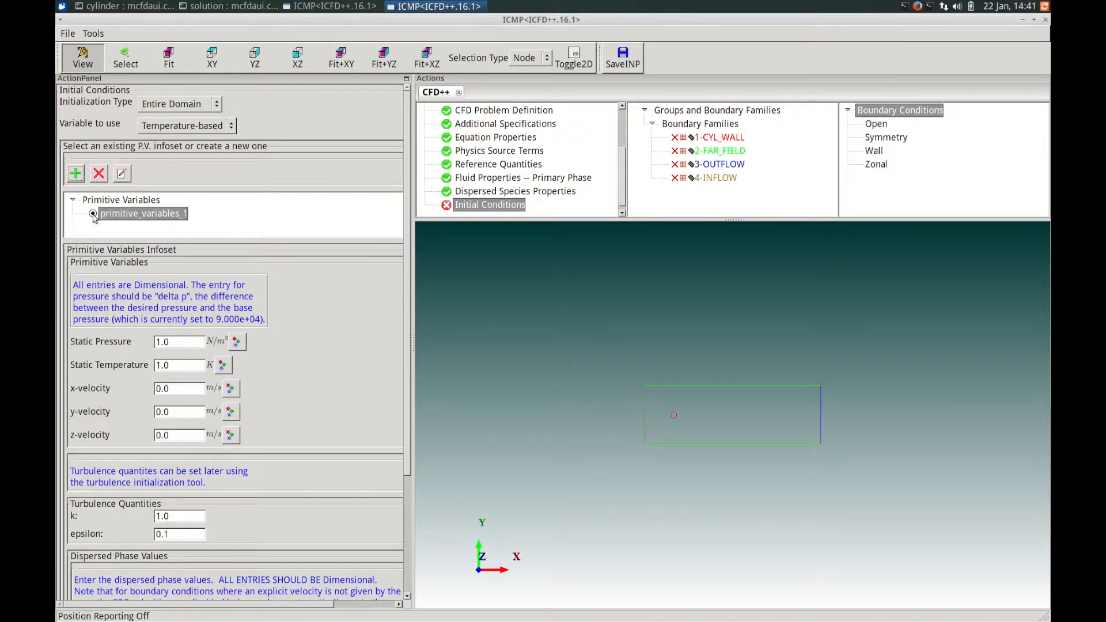
Step: Edit the primitive variables infoset with static pressure 0.0 N/m², static temperature 288 K and x-velocity 80 m/s
left_click(121, 173)
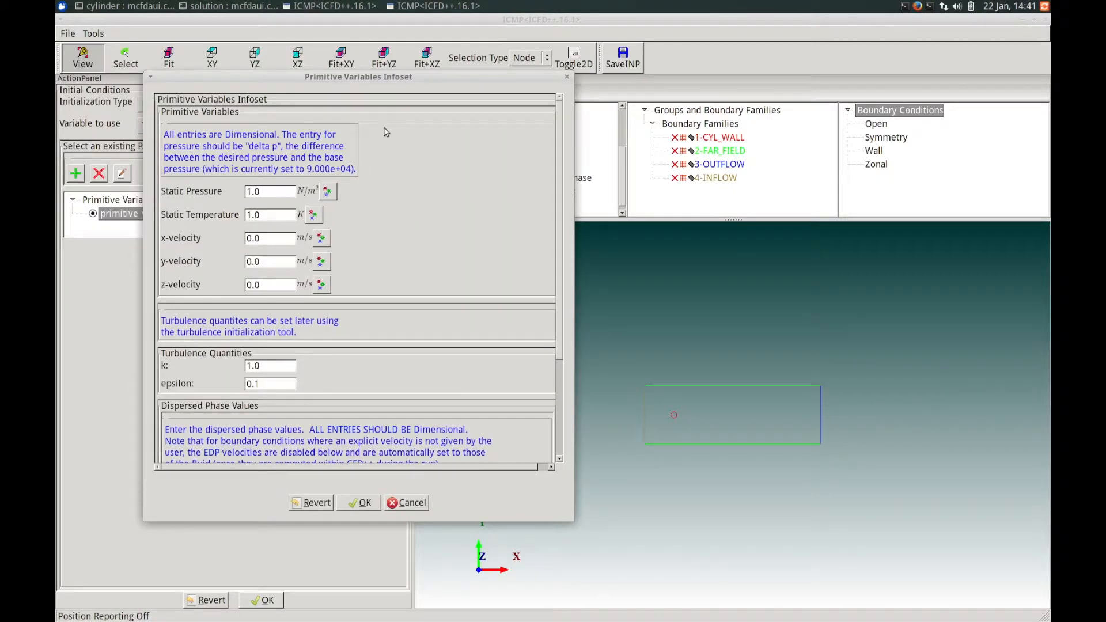
left_click(276, 191)
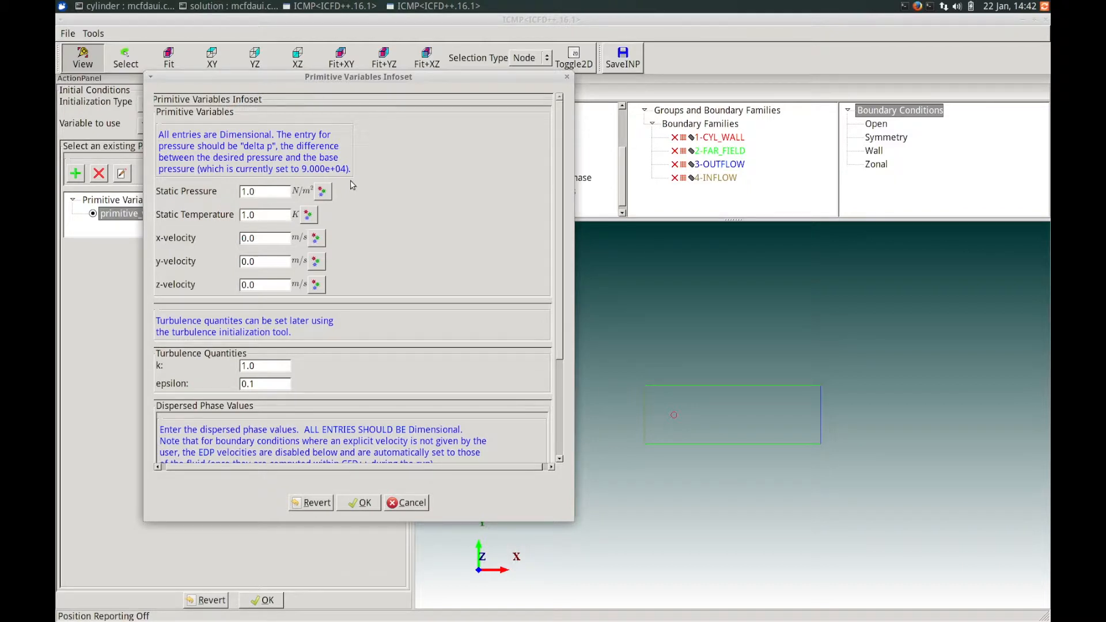
key("BackSpace")
type("0.0")
left_click(257, 216)
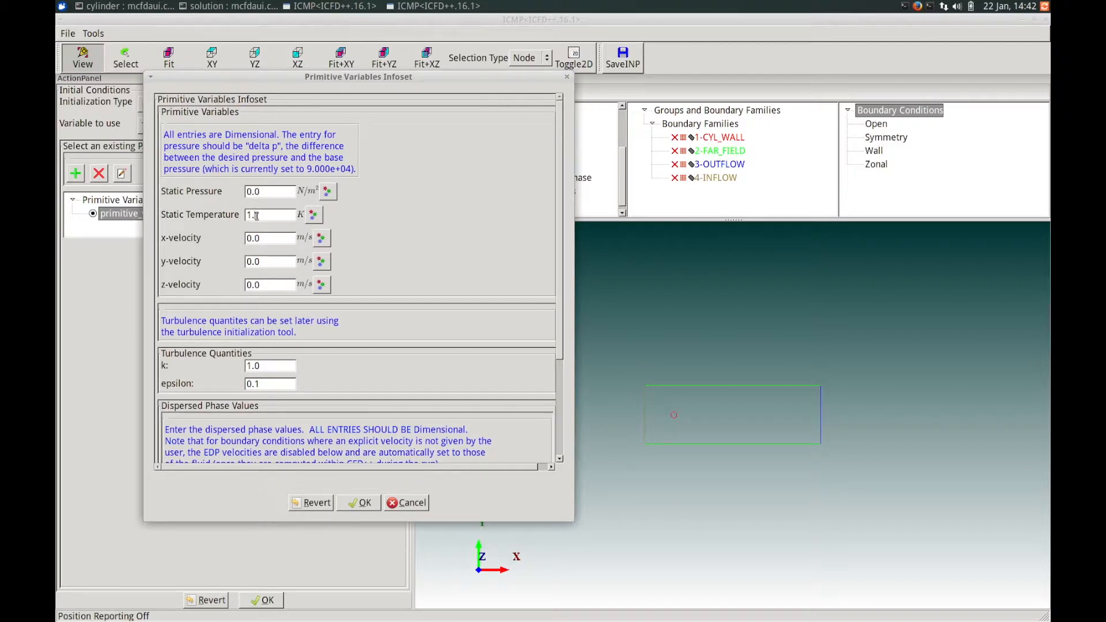
type("288")
left_click(285, 237)
key("BackSpace")
key("BackSpace")
key("BackSpace")
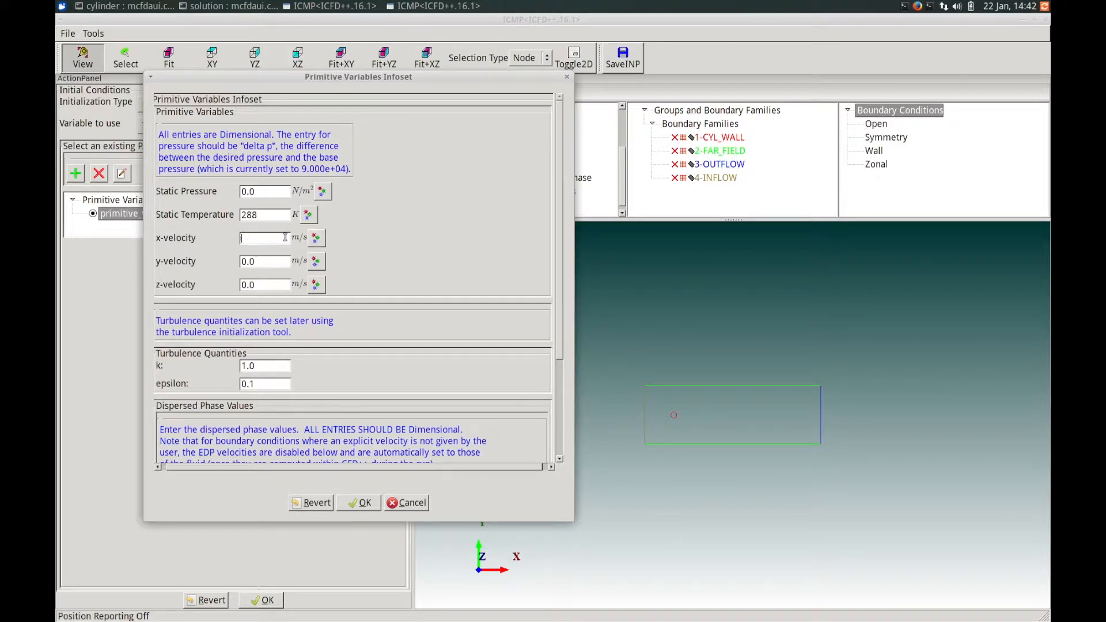
type("80")
Step: Set the H20 dispersed phase values to density 0.05 kg/m³ and X-velocity 80.0 m/s, and accept the infoset
scroll(562, 314, "down", 1)
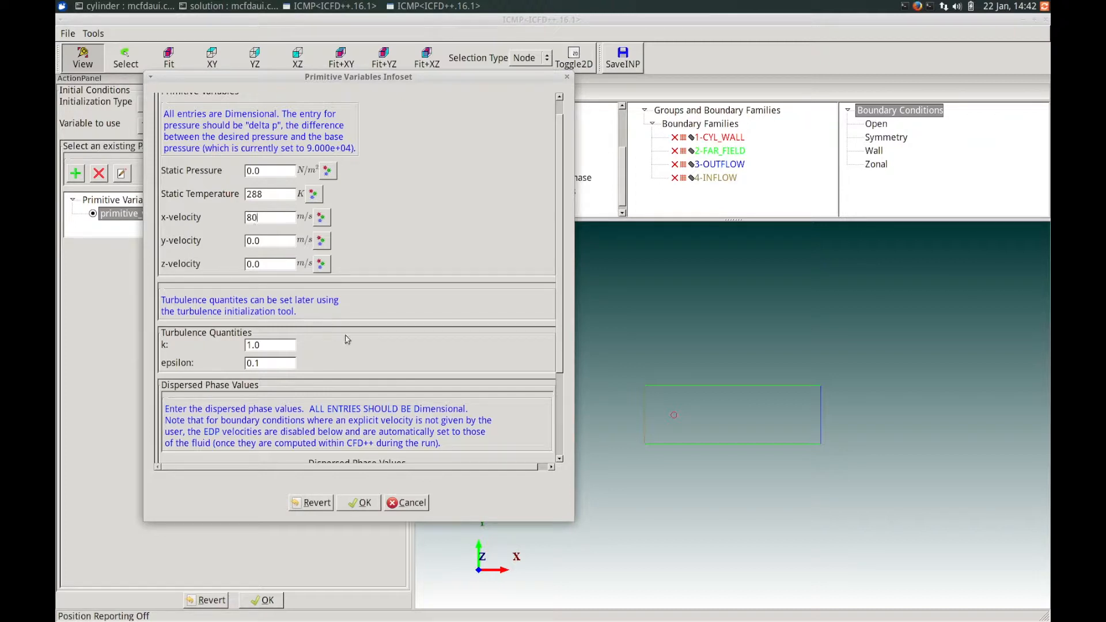
left_click_drag(567, 341, 560, 417)
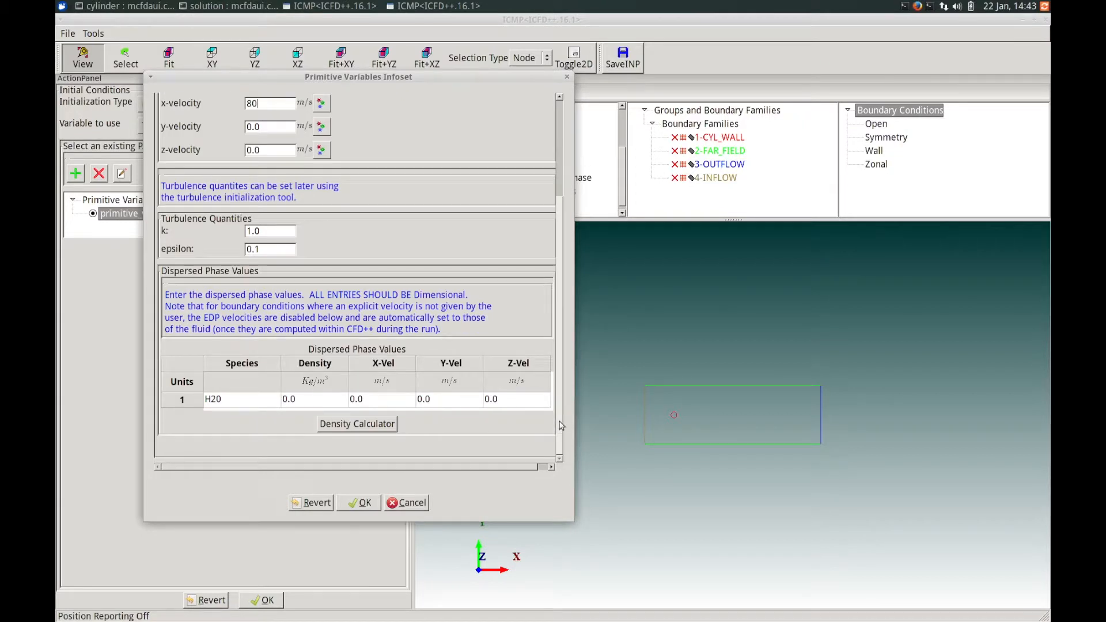
left_click(294, 403)
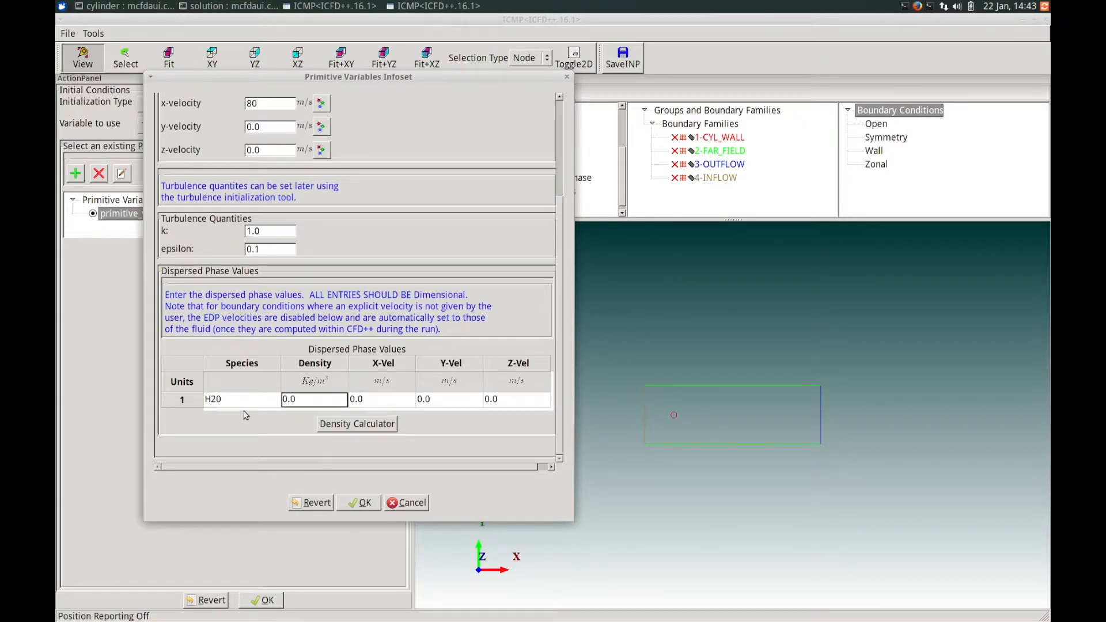
left_click(296, 403)
type("5")
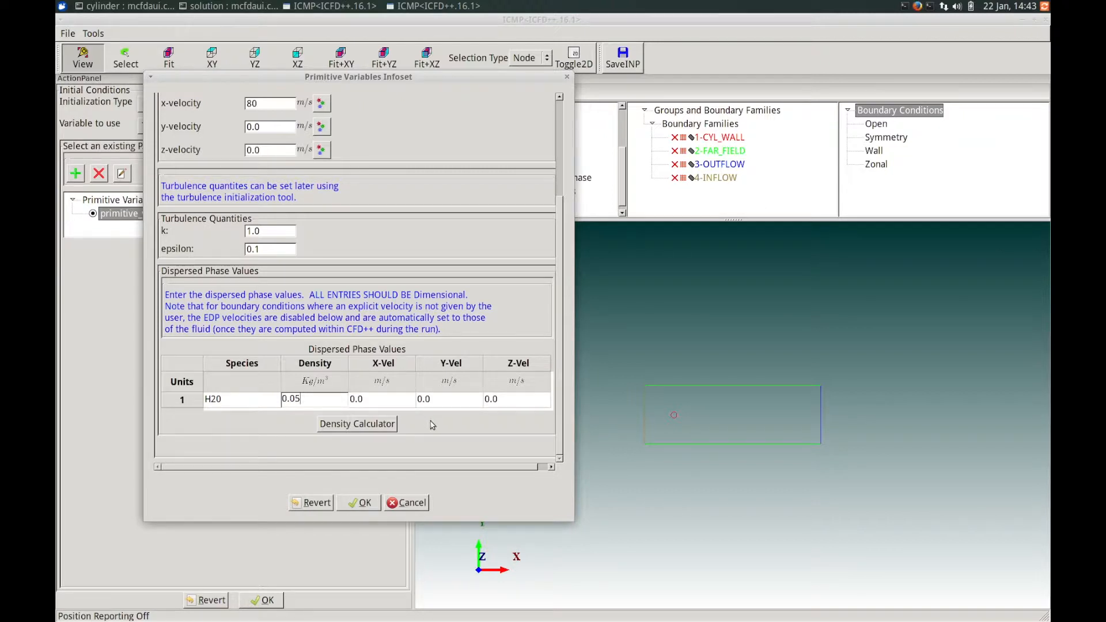
left_click(385, 404)
double_click(386, 403)
key("BackSpace")
key("BackSpace")
key("BackSpace")
type("80")
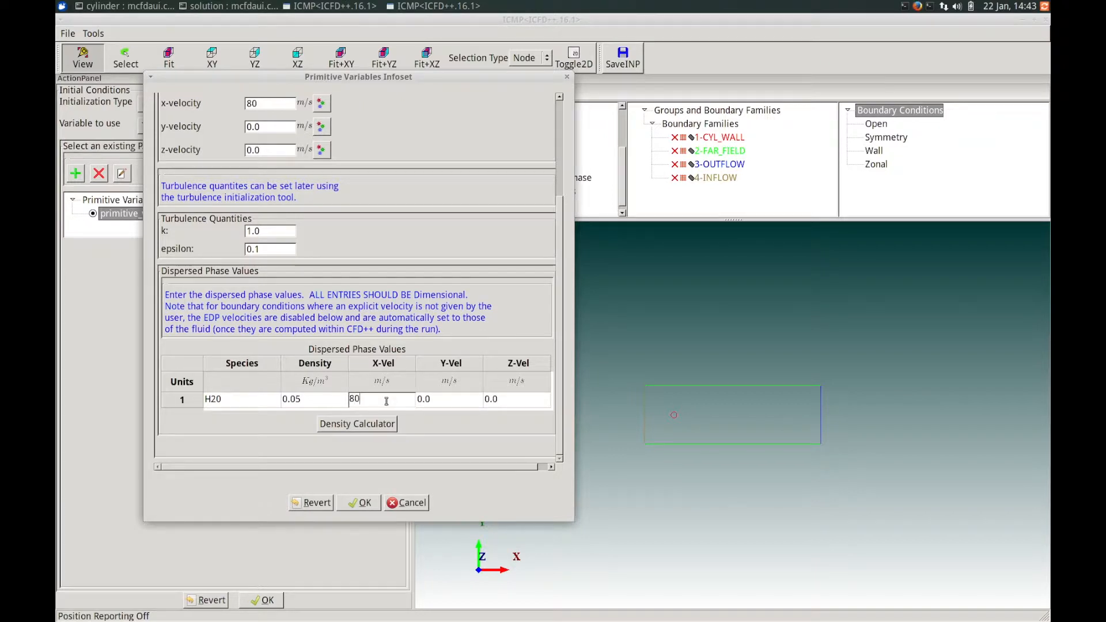
type(".0")
scroll(558, 427, "up", 5)
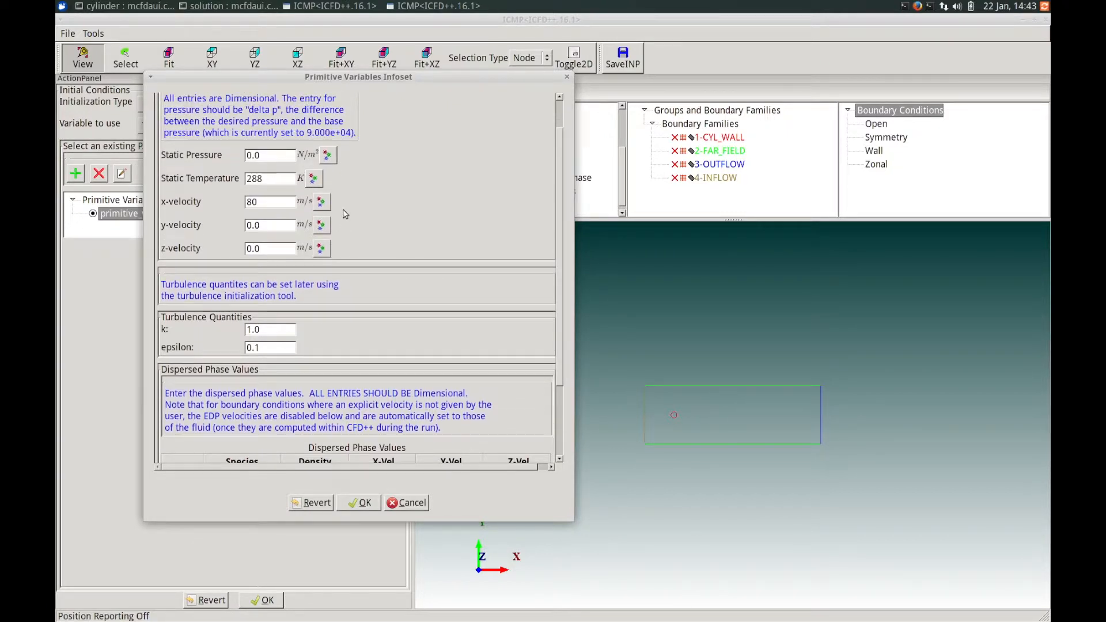
scroll(557, 346, "down", 3)
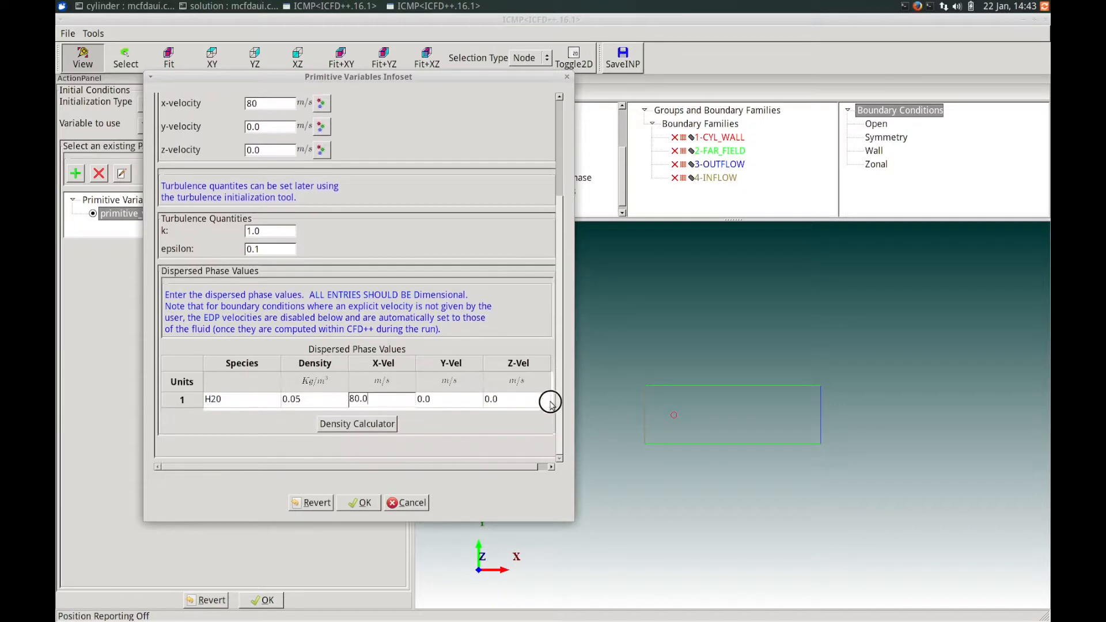
left_click(360, 502)
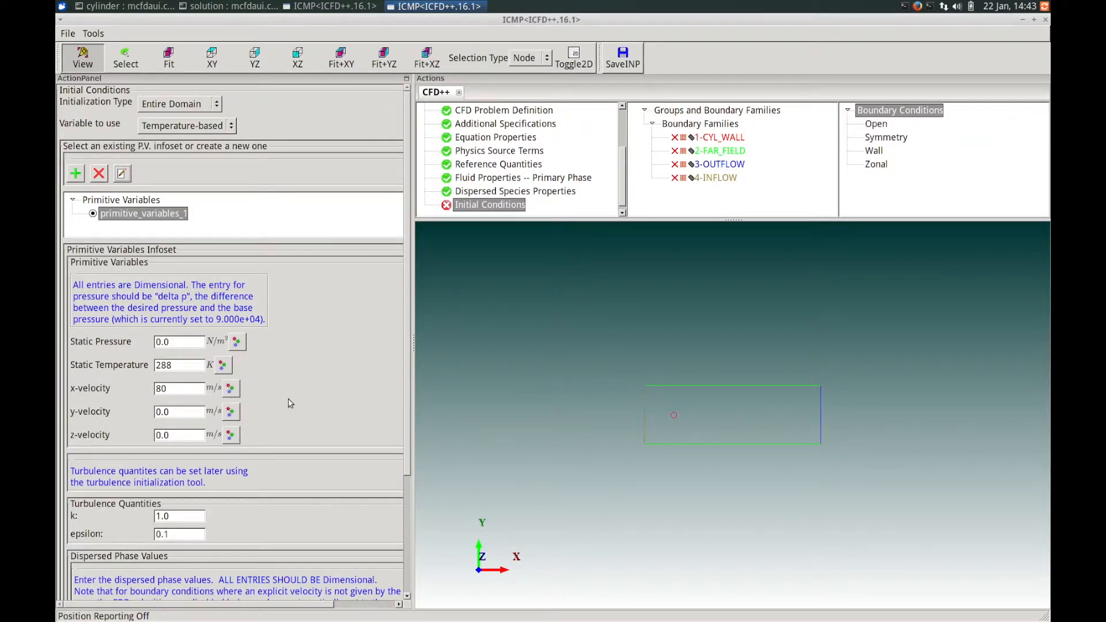
Step: Accept the initial conditions for the entire domain with the edited primitive variables
left_click_drag(405, 392, 400, 543)
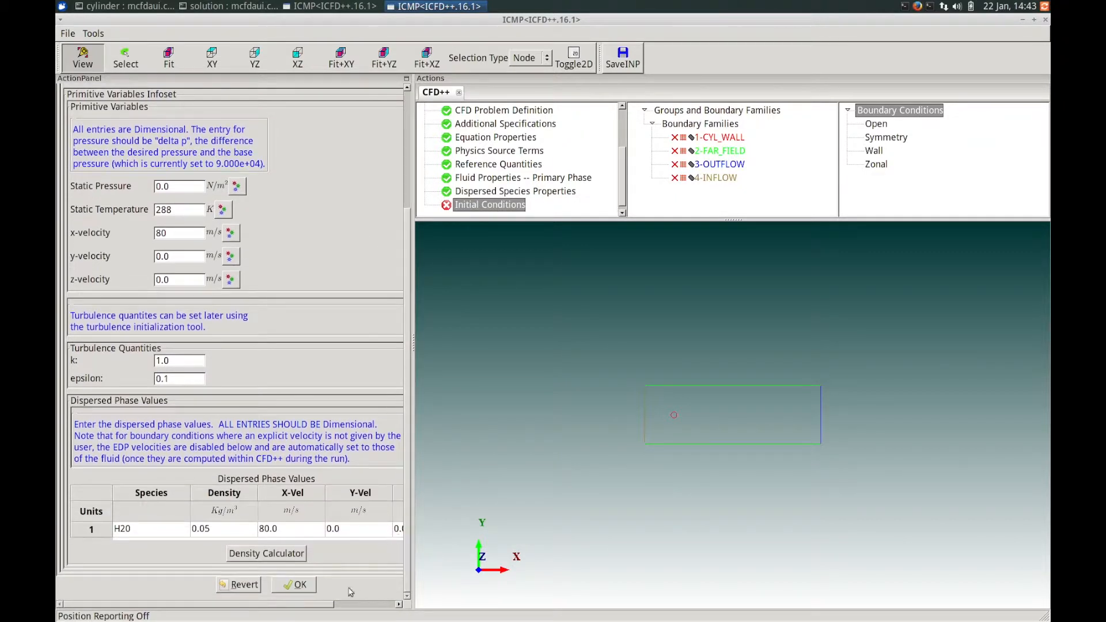
left_click_drag(329, 605, 298, 599)
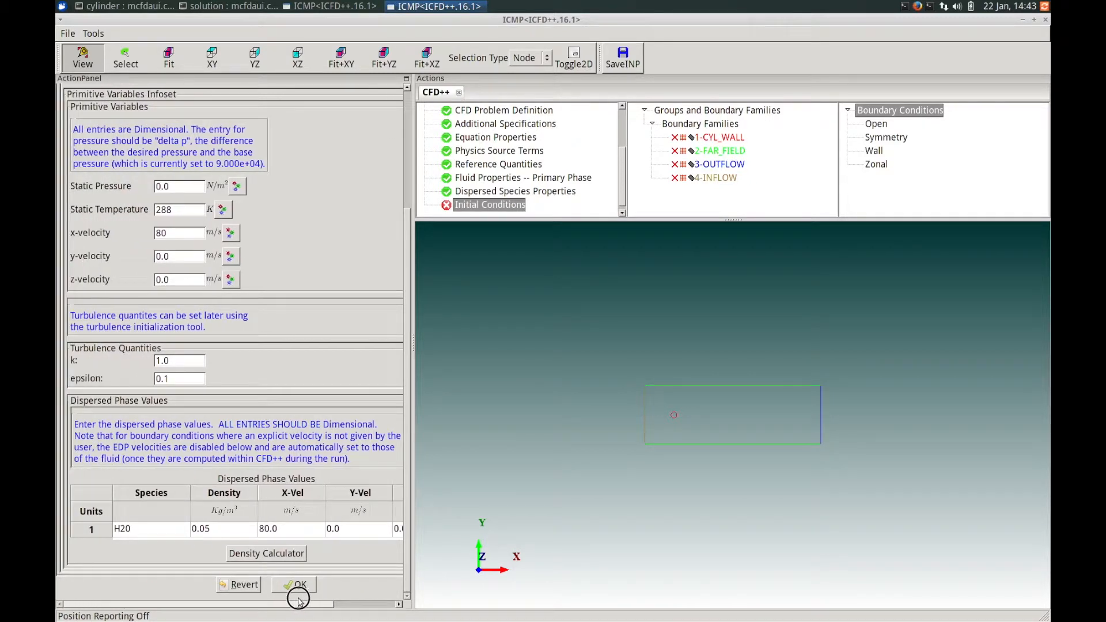
left_click(294, 585)
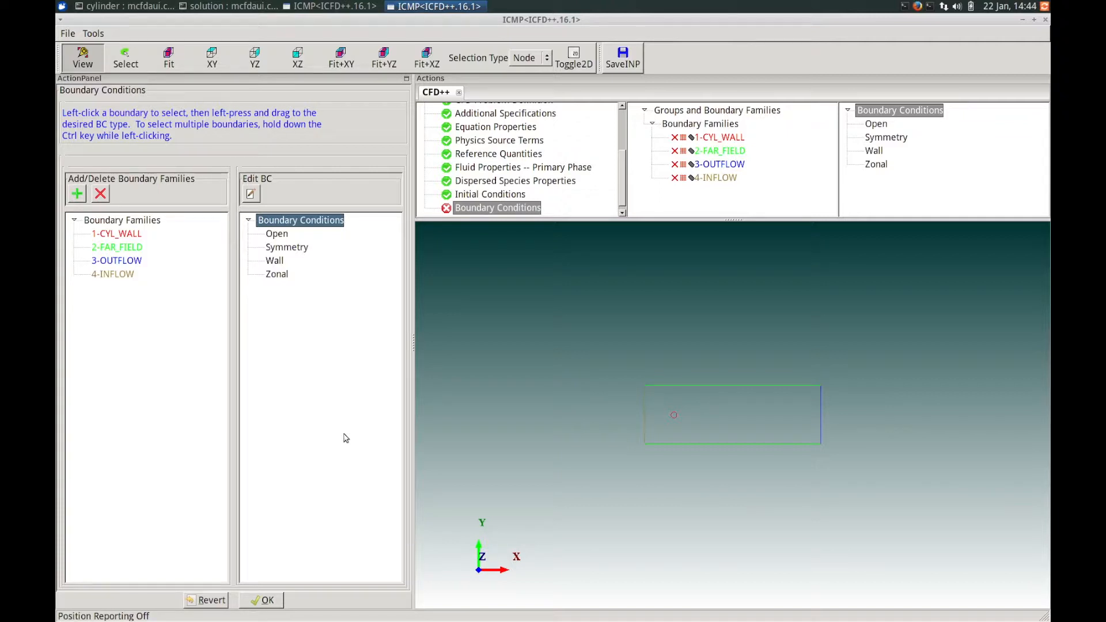
Step: Examine where the cylinder wall, far-field and outflow boundaries lie in the XY view by toggling the display of each family
right_click_drag(687, 476, 687, 423)
middle_click_drag(686, 418, 686, 396)
mouse_move(681, 449)
right_mouse_down()
mouse_move(679, 428)
mouse_move(653, 410)
right_mouse_up()
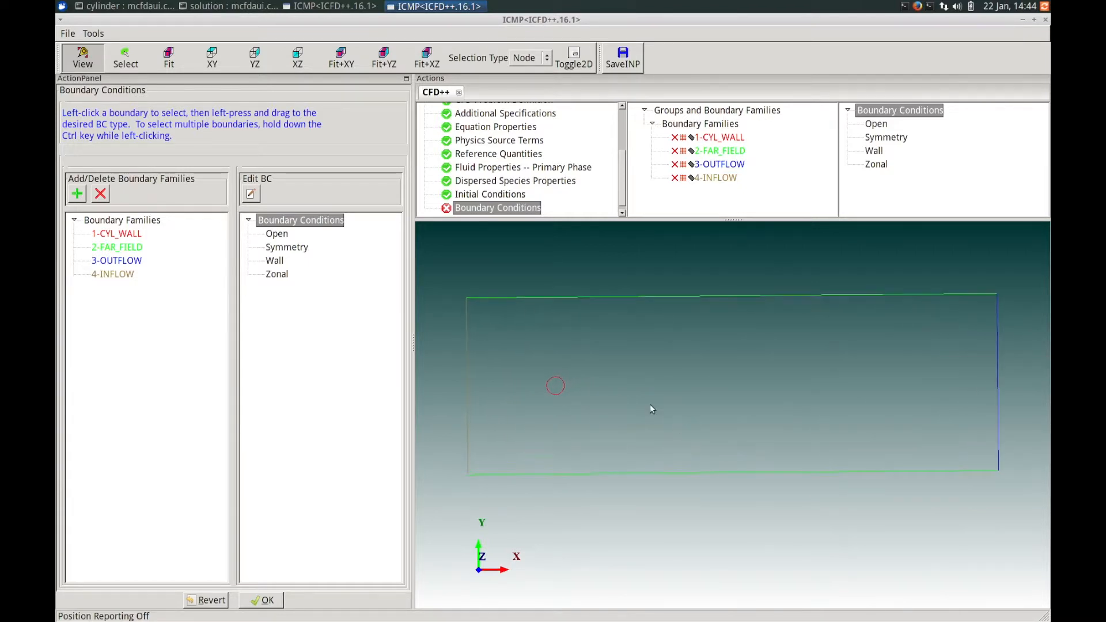
left_click(213, 55)
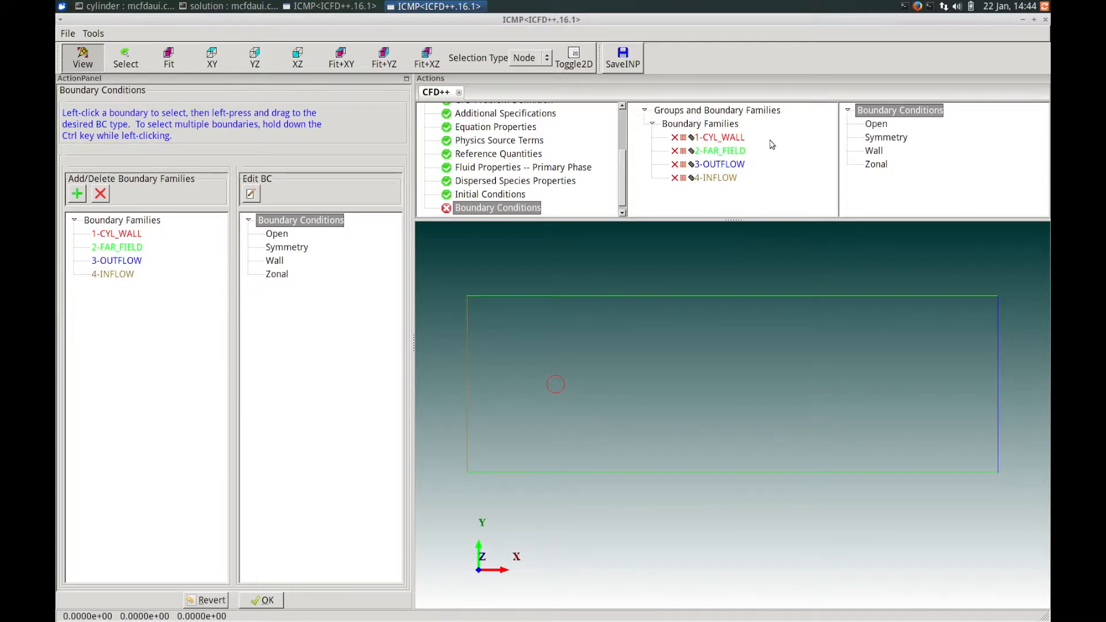
left_click(684, 138)
left_click(684, 138)
left_click(684, 151)
left_click(683, 151)
left_click(684, 166)
left_click(684, 165)
left_click(683, 139)
left_click(683, 138)
Step: Assign CYL_WALL as a viscous, adiabatic wall boundary using Wall Function integration, with extrapolation of EDP velocities enabled
left_click(126, 237)
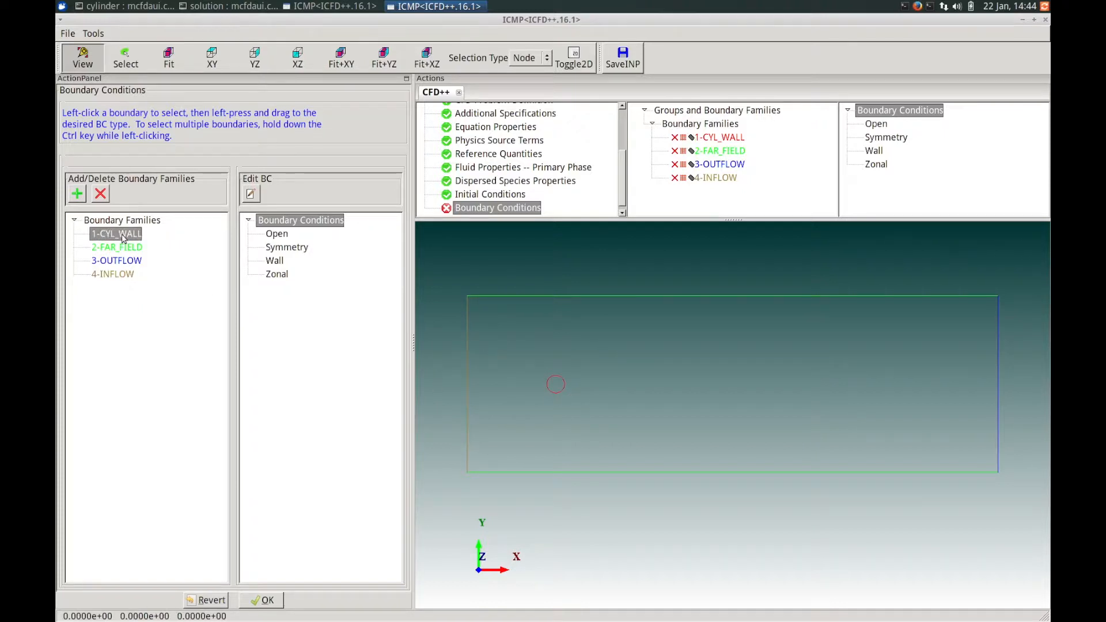
left_click_drag(126, 237, 273, 264)
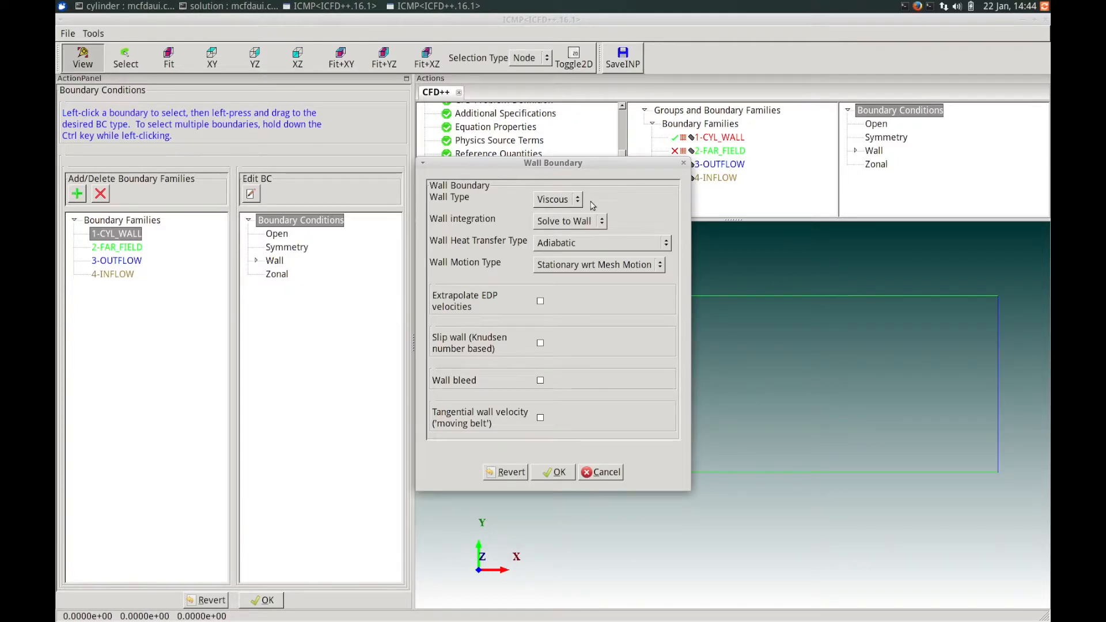
left_click(600, 221)
left_click(597, 235)
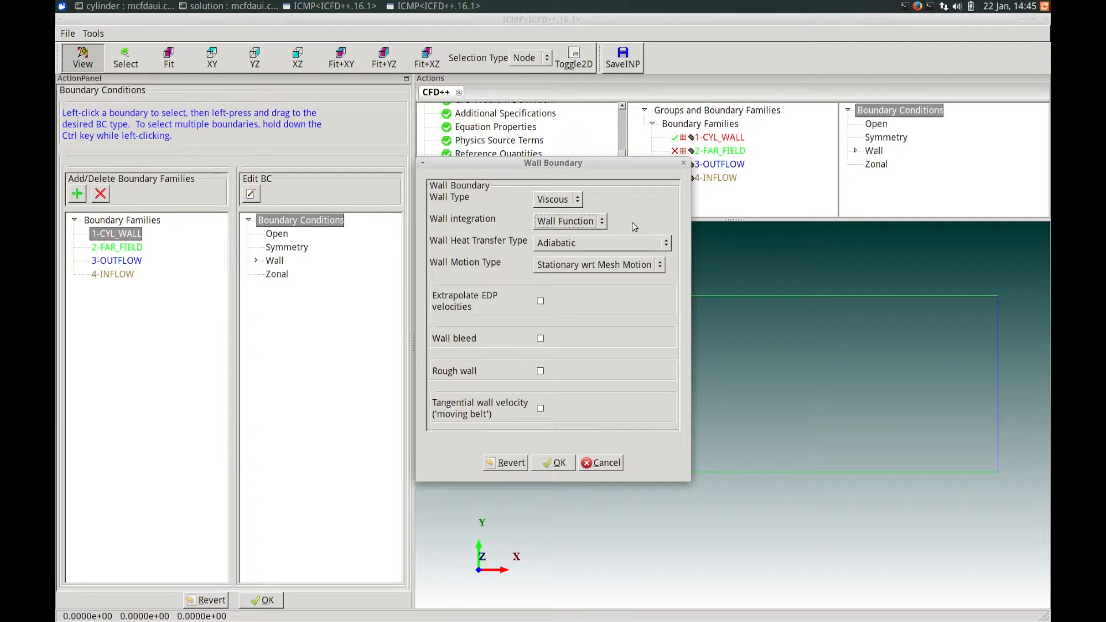
left_click(666, 244)
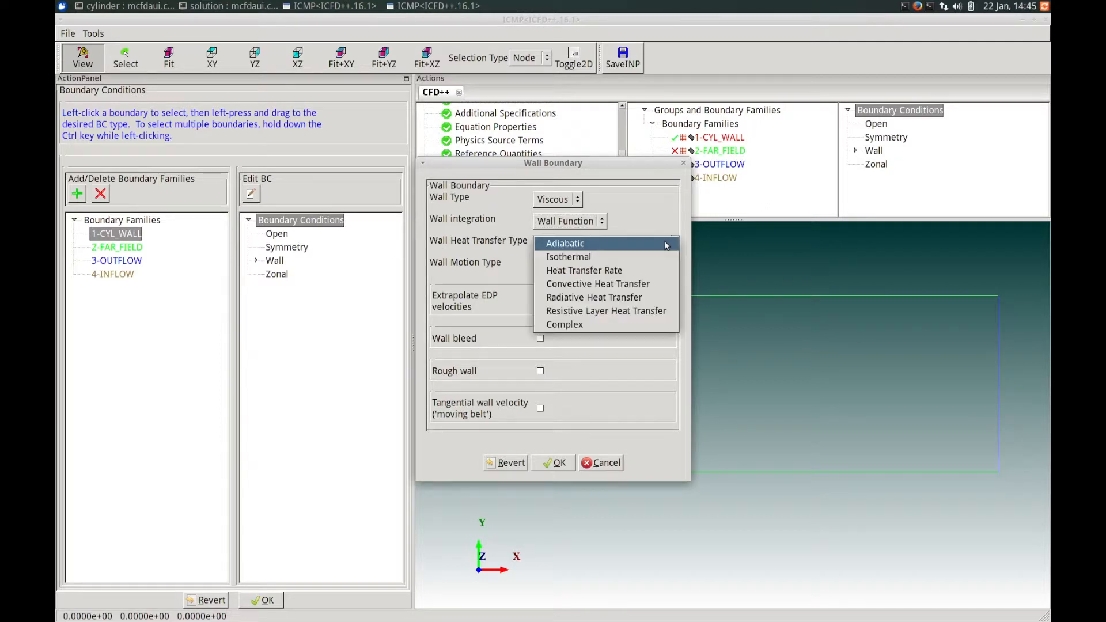
left_click(614, 245)
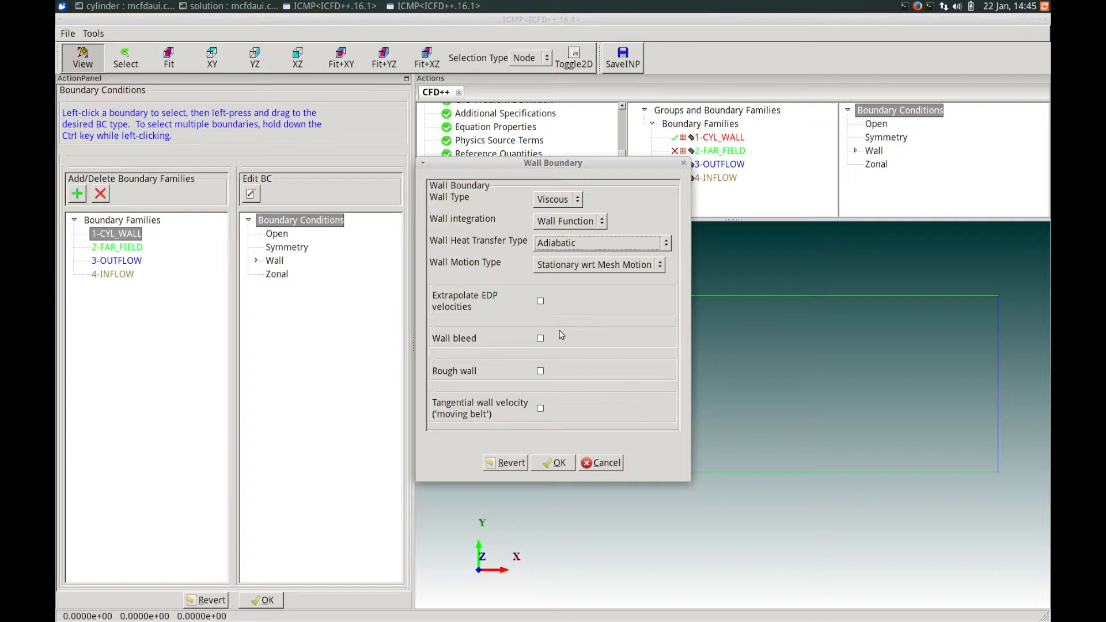
left_click(540, 301)
left_click(556, 463)
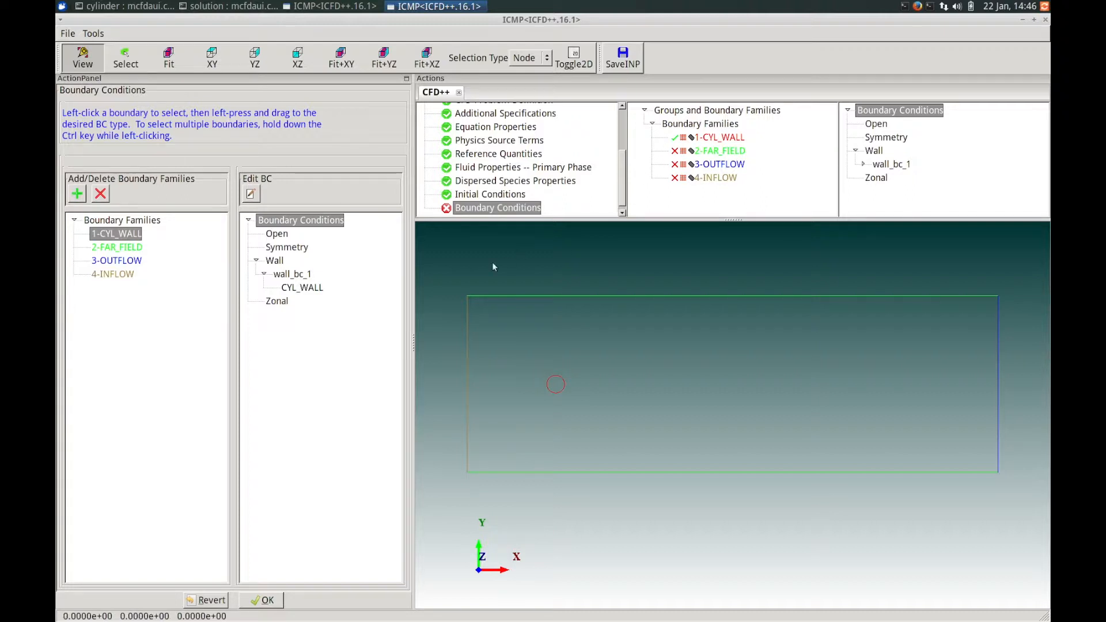
Step: Assign the FAR_FIELD family as a symmetry boundary of type Symmetry
mouse_move(307, 279)
left_click(119, 248)
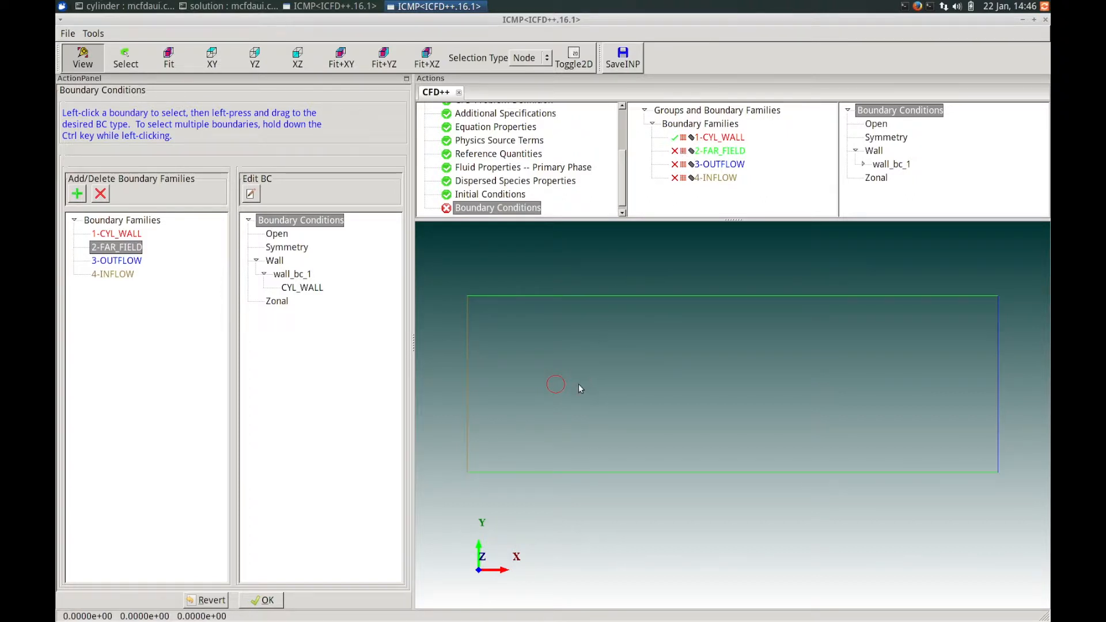
left_click_drag(130, 249, 286, 254)
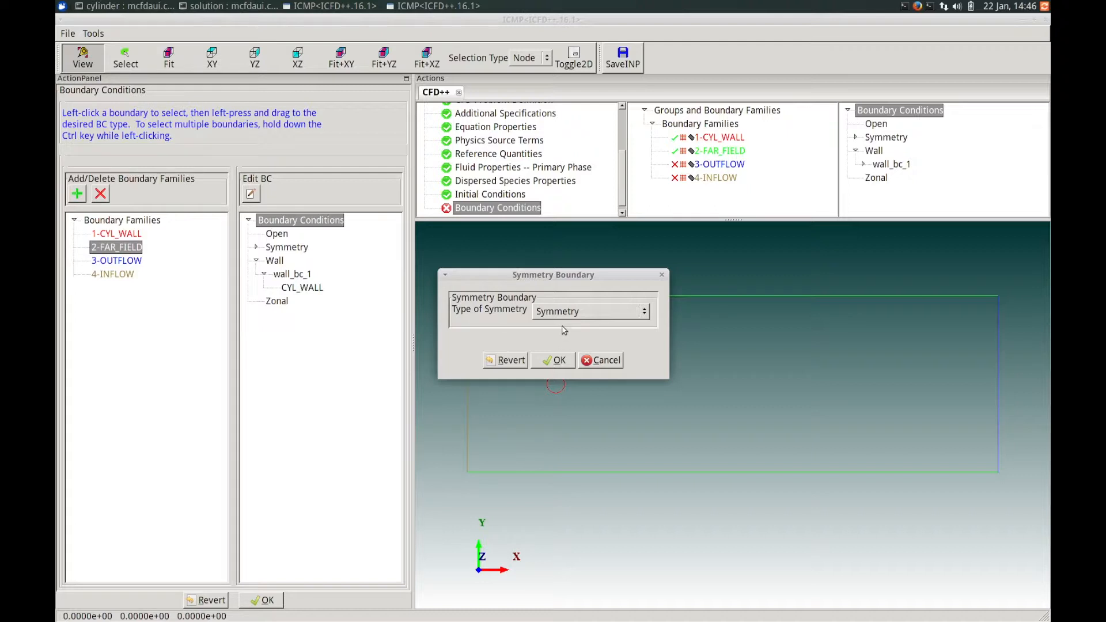
left_click(554, 360)
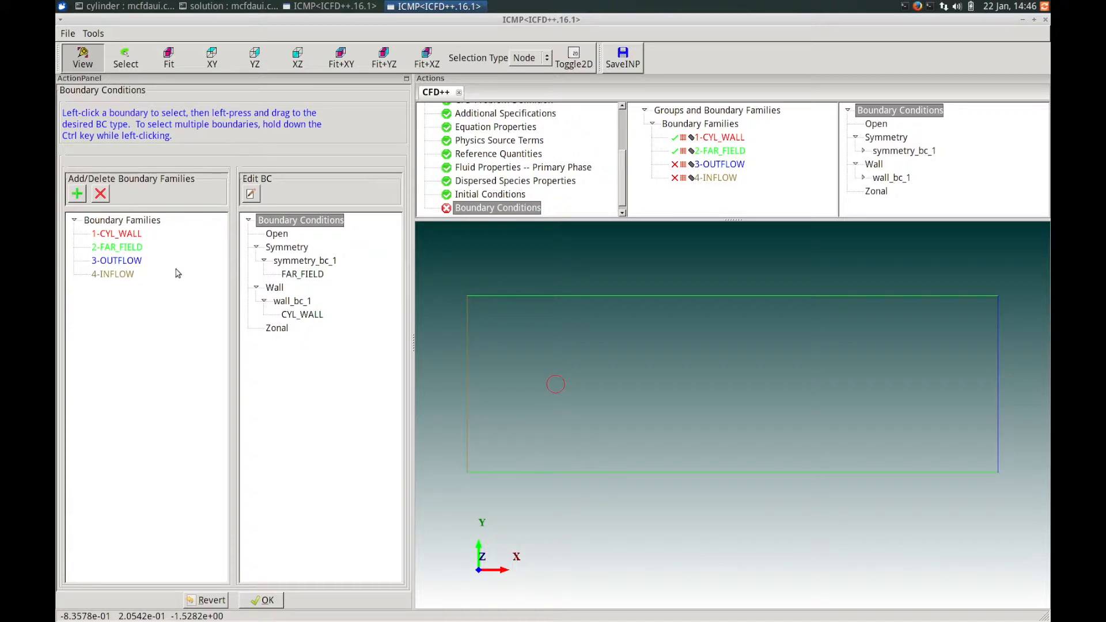
Step: Assign OUTFLOW as an open boundary in the Outflow Only sub-group, with pressure imposed as Back Pressure Imposition
left_click(685, 166)
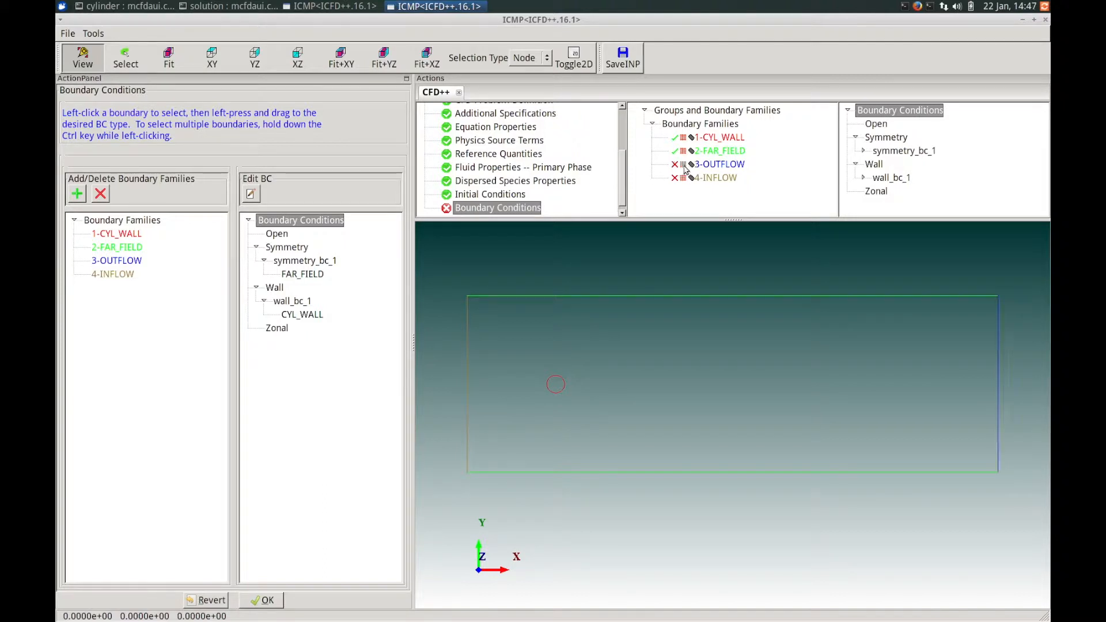
left_click_drag(123, 261, 281, 240)
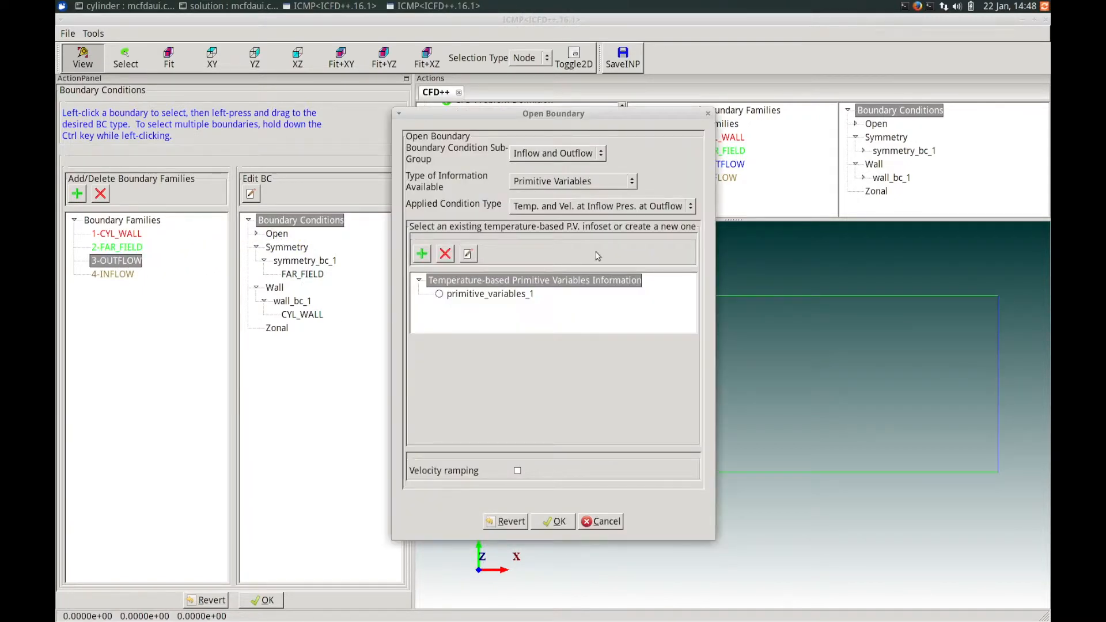
left_click(602, 154)
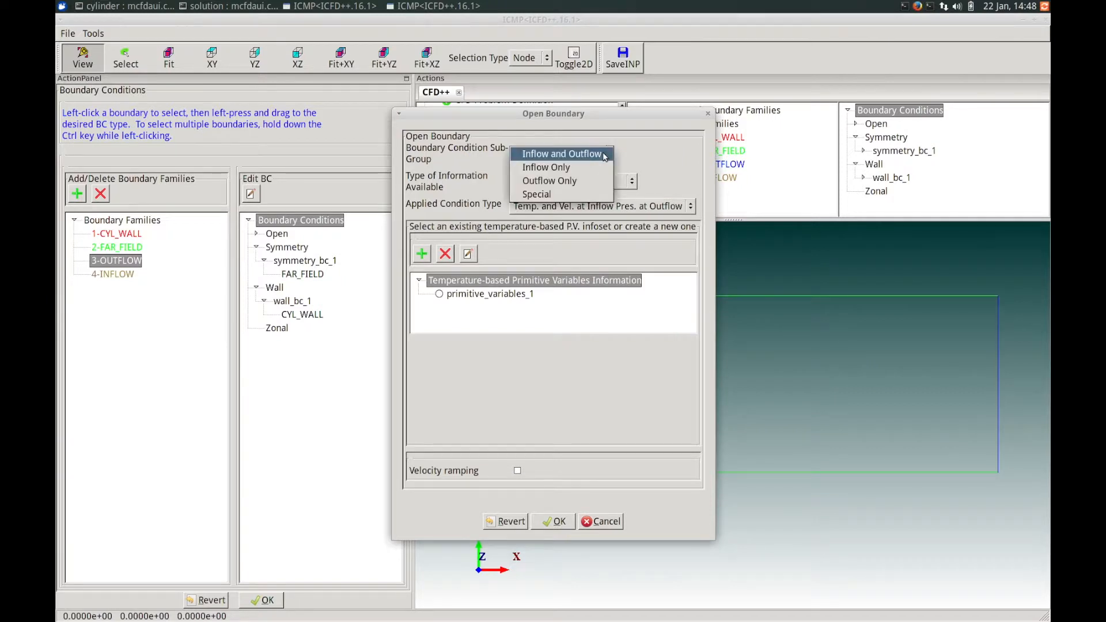
left_click(583, 182)
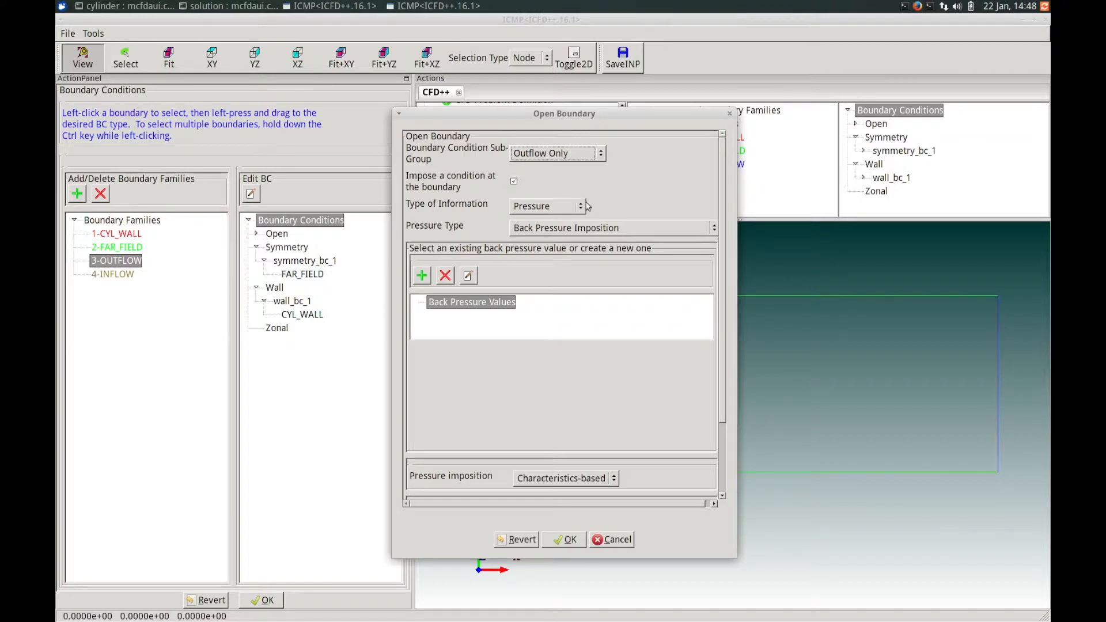
left_click(668, 230)
left_click(605, 230)
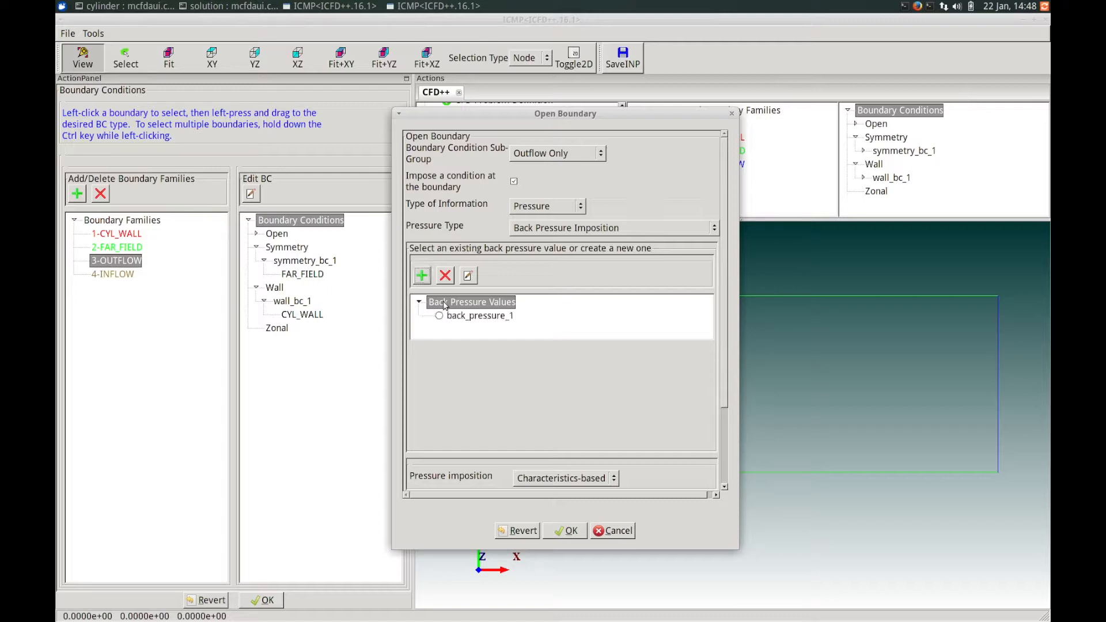
Step: Select the back_pressure_1 value, set it to 0 N/m², and accept the outflow boundary
left_click(461, 319)
left_click(439, 316)
left_click(468, 276)
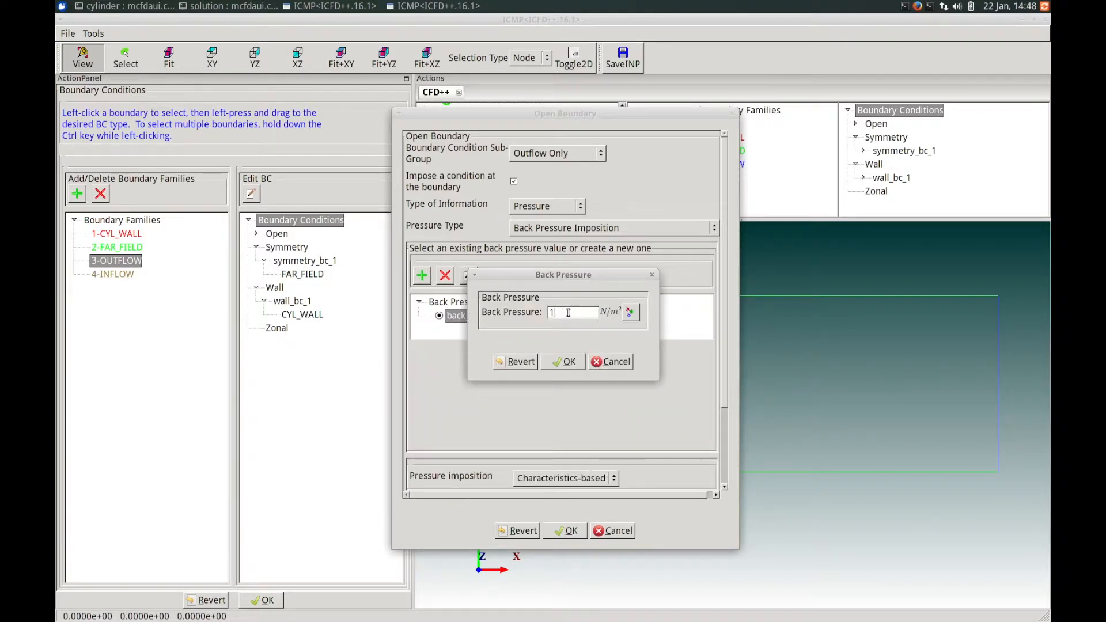
type("0.")
left_click(564, 362)
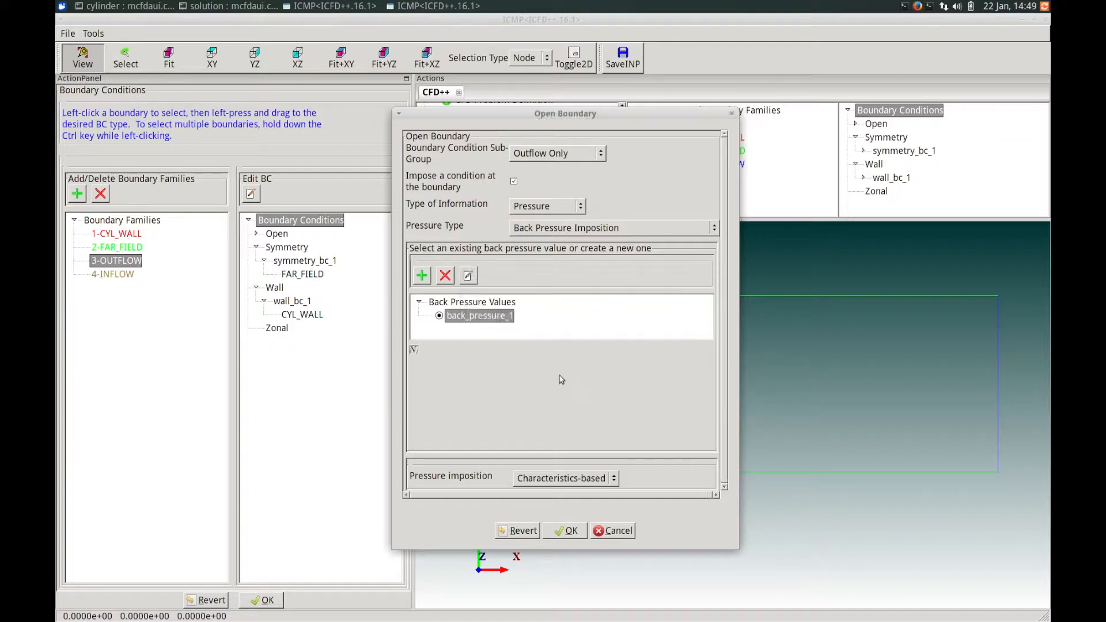
left_click(565, 531)
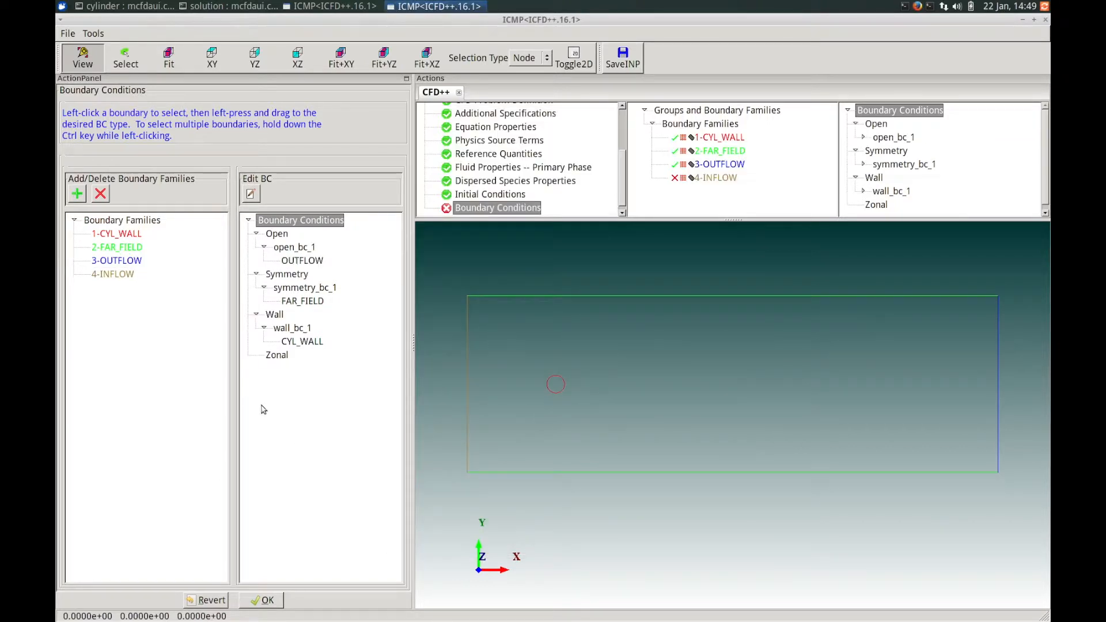
Step: Assign INFLOW as an Inflow and Outflow open boundary with Characteristics-based primitive variables from the primitive_variables_1 infoset
left_click(115, 275)
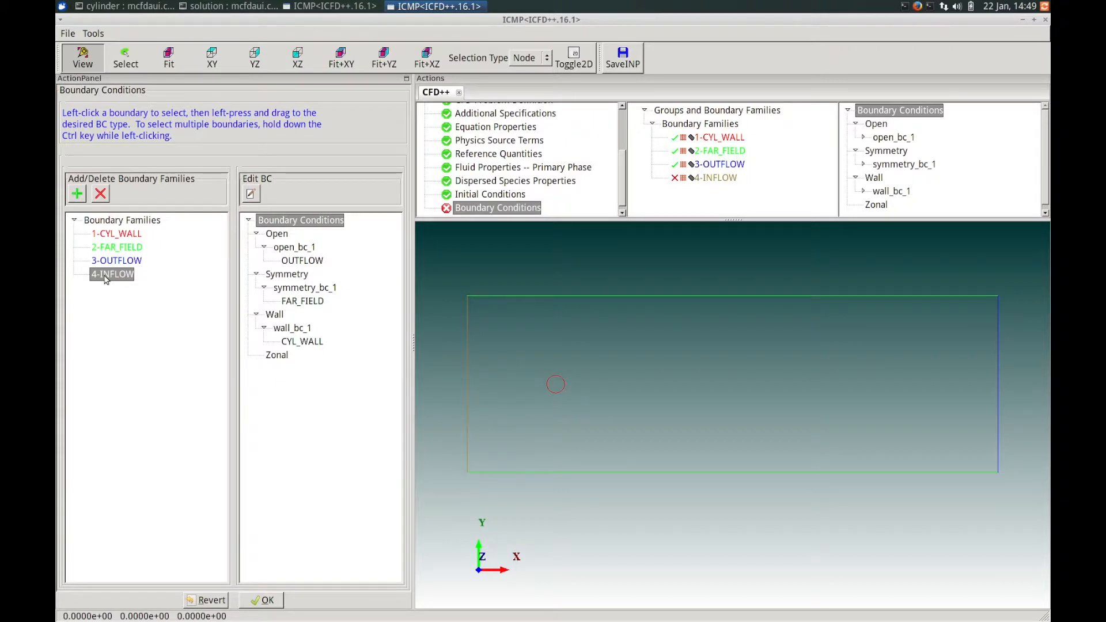
left_click_drag(106, 280, 274, 239)
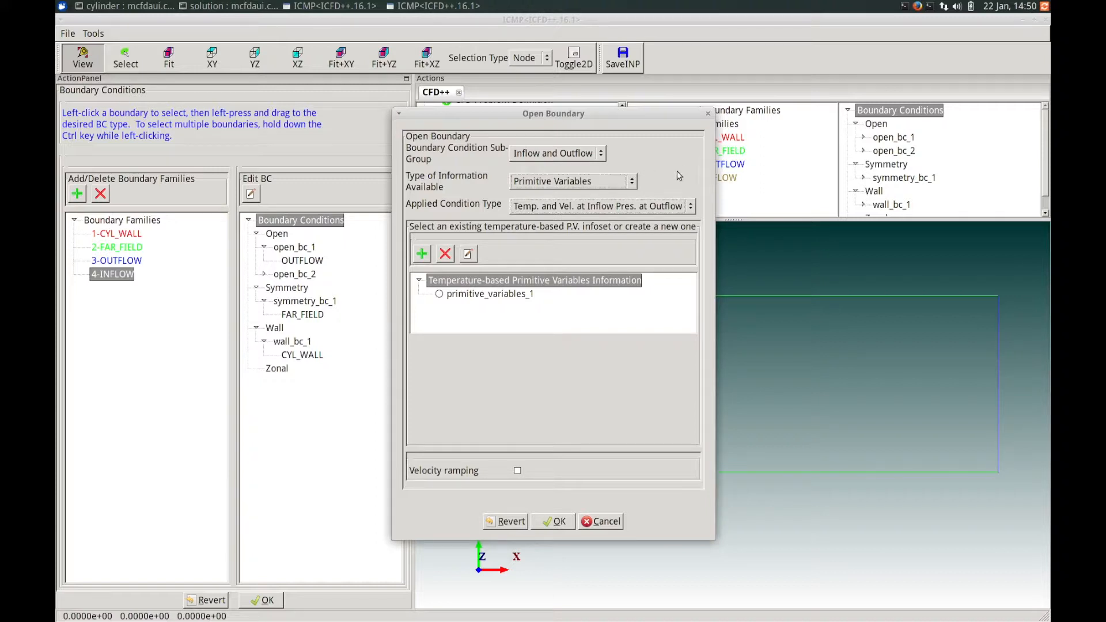
left_click(634, 182)
left_click(633, 182)
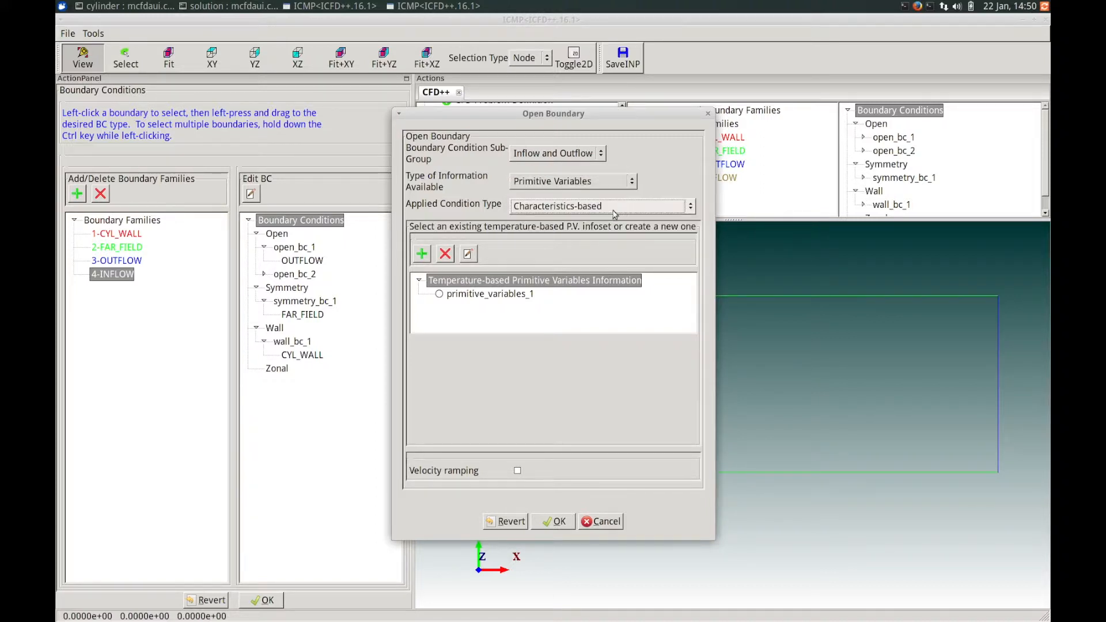
left_click(451, 300)
left_click(466, 299)
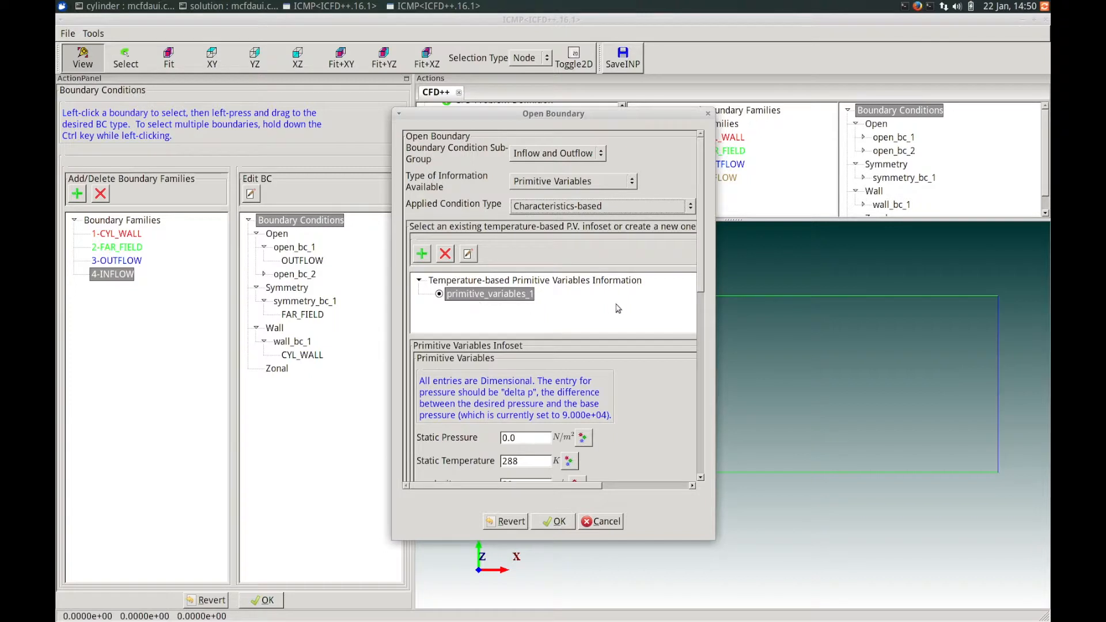
left_click_drag(699, 291, 706, 456)
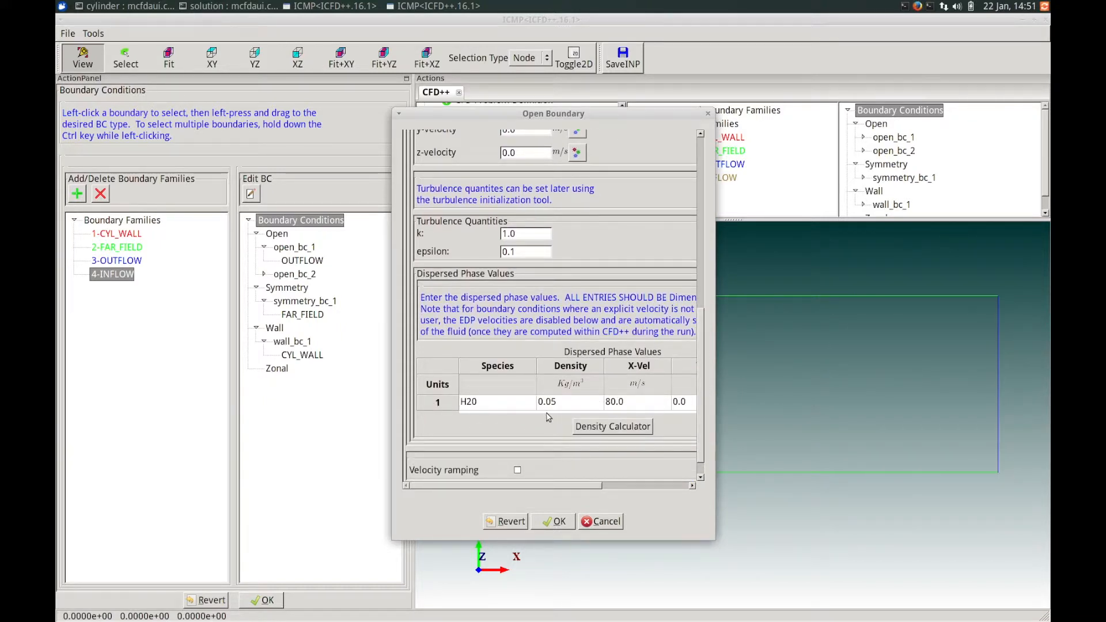
left_click_drag(558, 486, 593, 486)
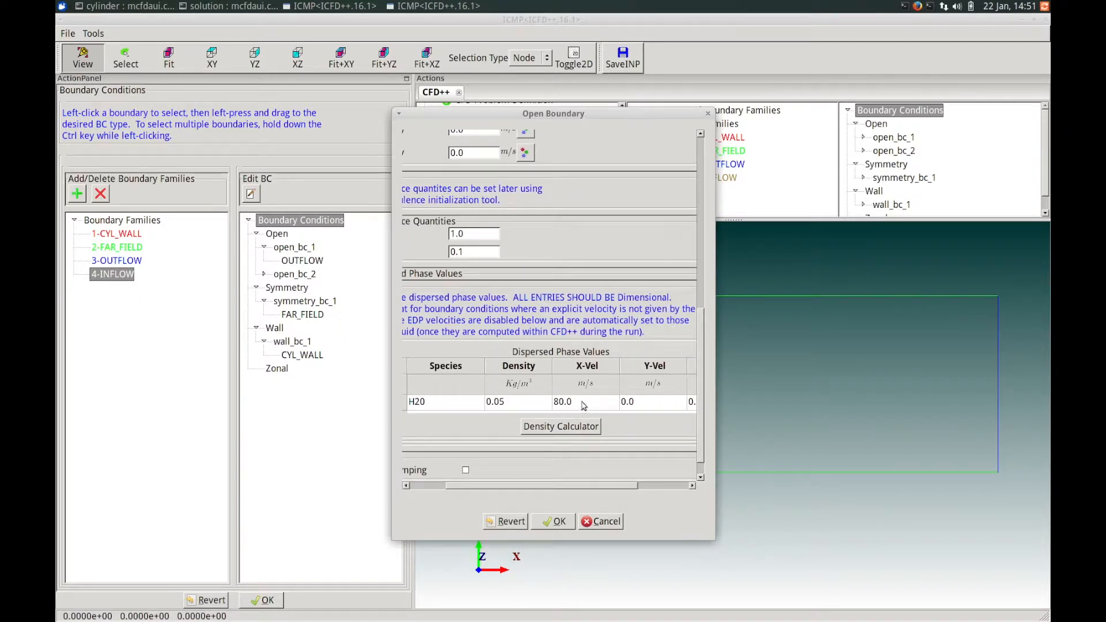
left_click(550, 522)
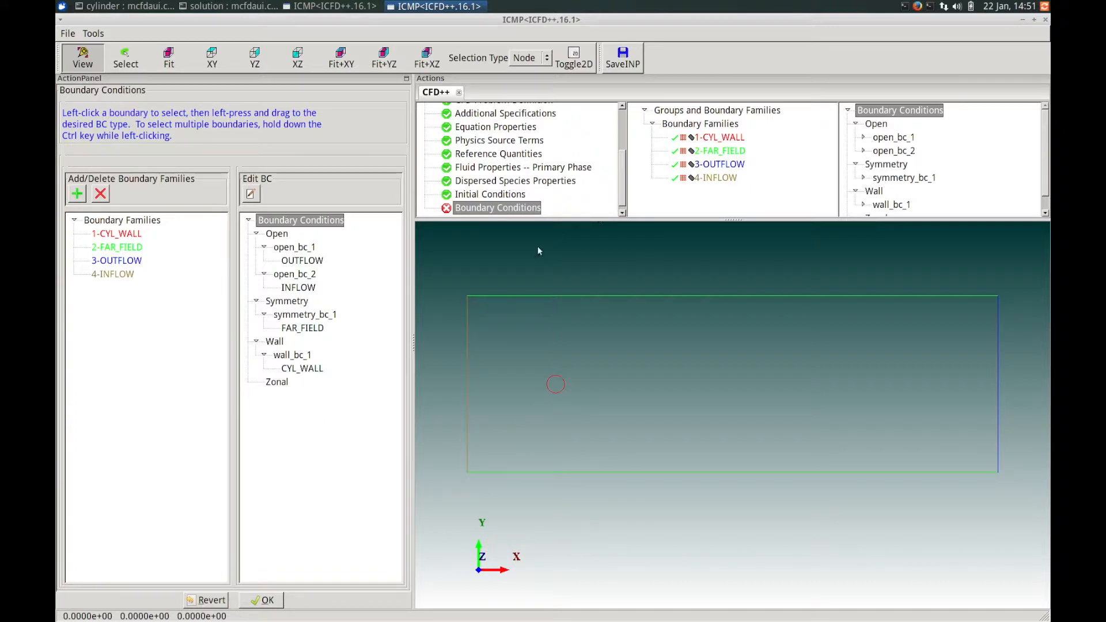
Step: Accept the boundary conditions and the default turbulence control settings
left_click(266, 600)
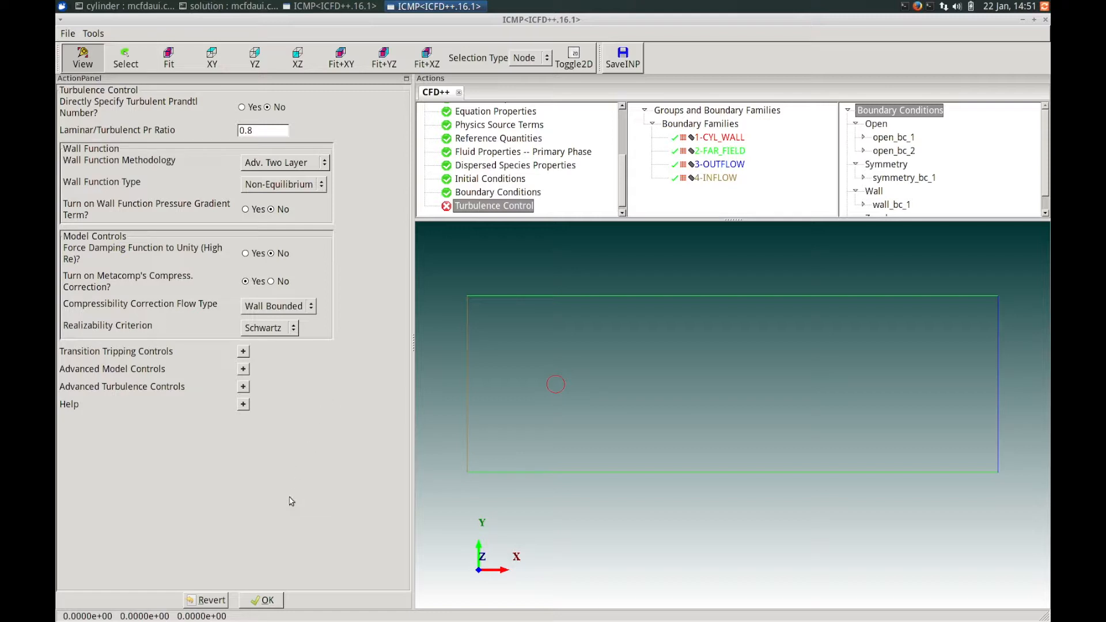
left_click(268, 595)
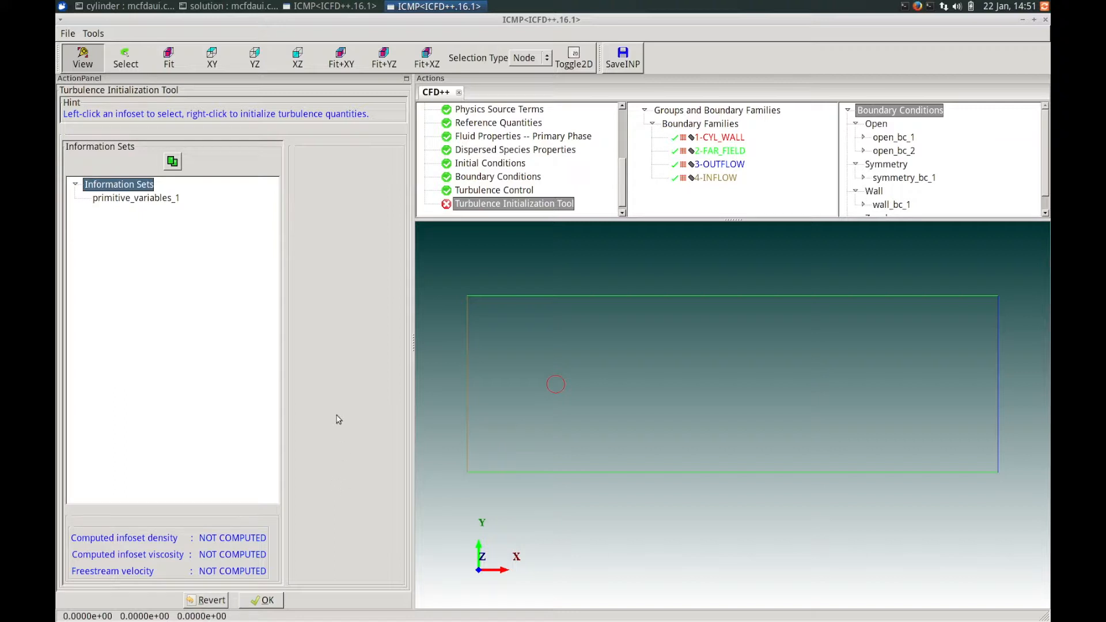
Step: In the turbulence calculator for primitive_variables_1, set the freestream turbulence level to 2e-02 and the turbulence length-scale to 3e-03 m
left_click(147, 201)
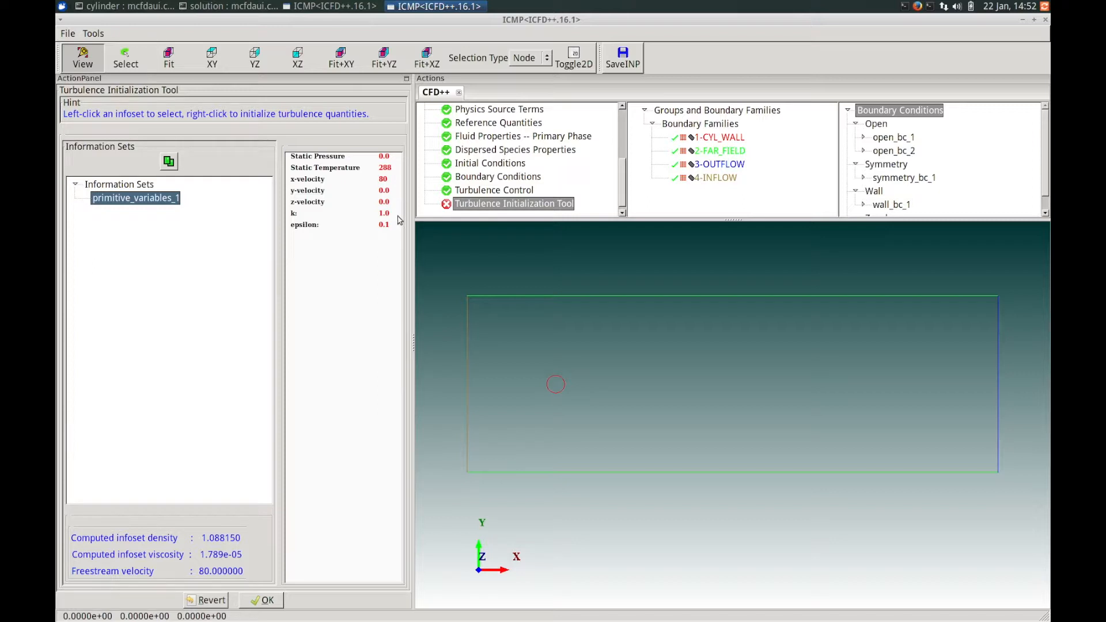
right_click(150, 199)
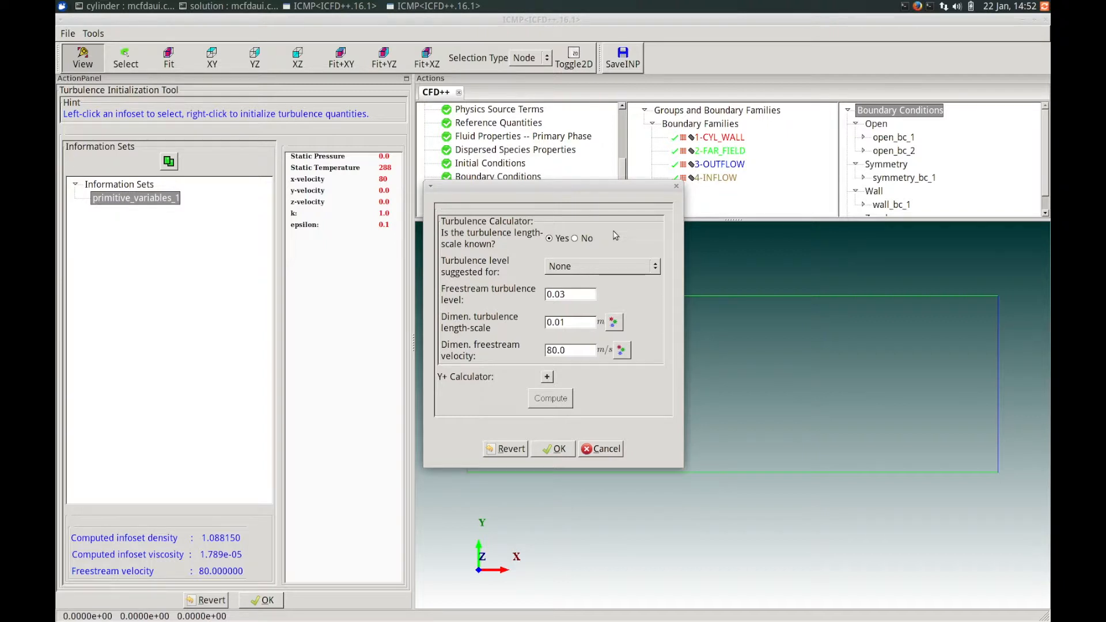
left_click(580, 296)
key("BackSpace")
key("BackSpace")
key("BackSpace")
type("2e-0")
key("BackSpace")
key("BackSpace")
key("BackSpace")
key("BackSpace")
type("3")
Step: Compute the infoset's turbulence quantities from these values and accept the turbulence initialization
left_click(550, 398)
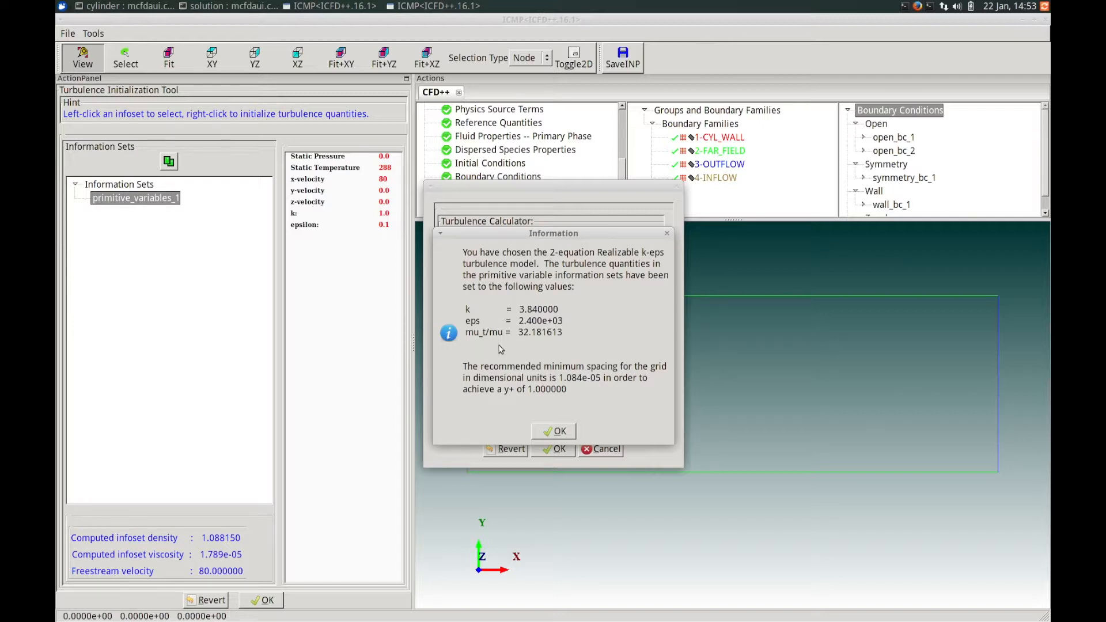
left_click(561, 430)
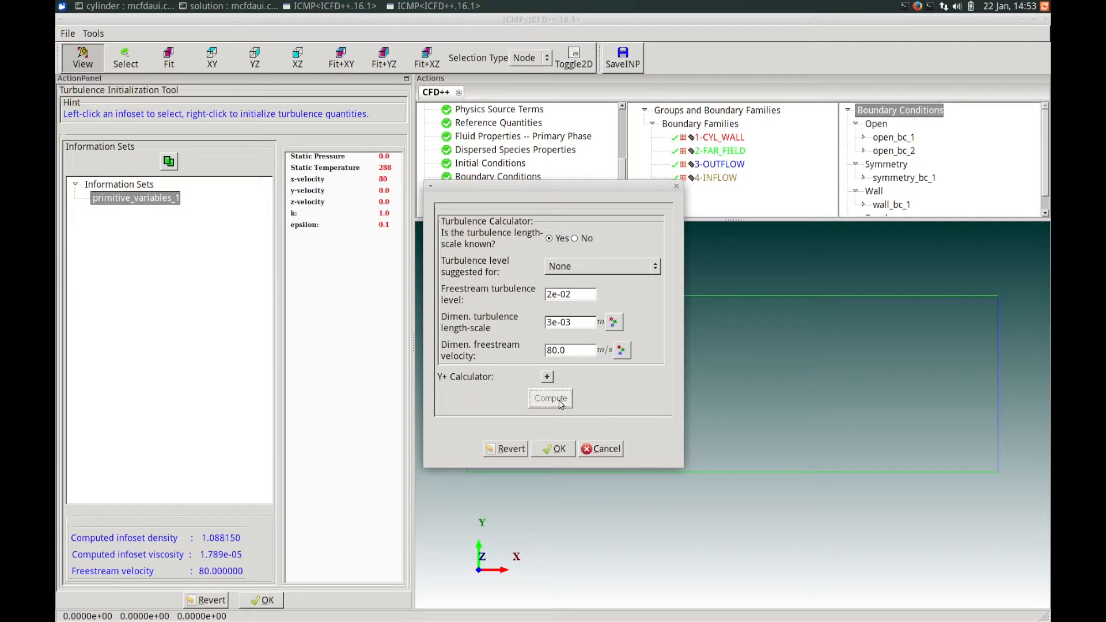
left_click(551, 398)
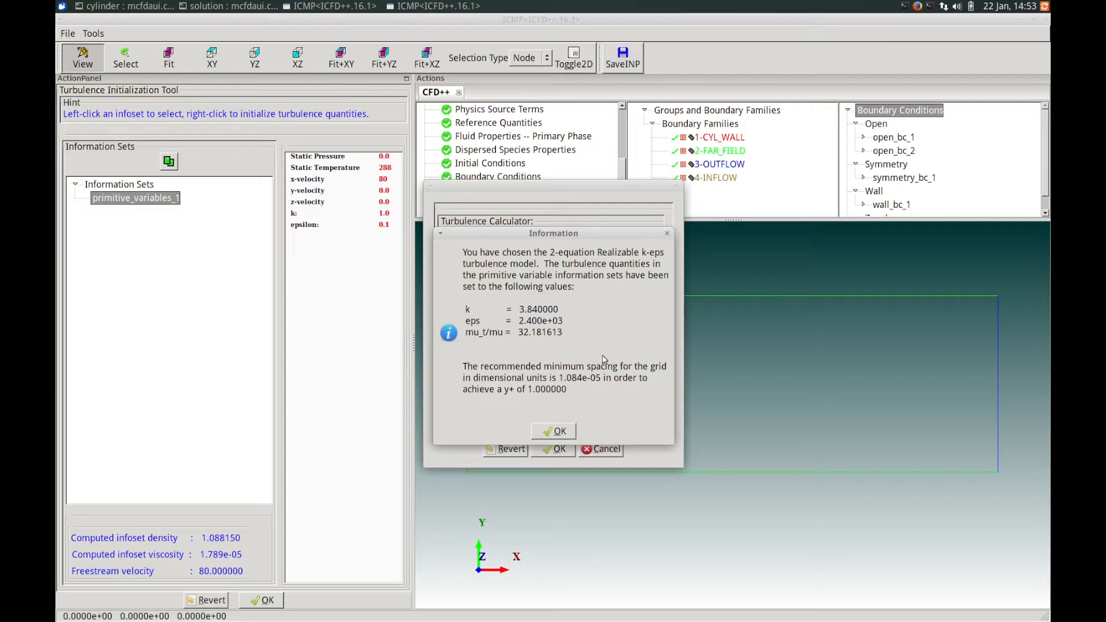
left_click(555, 432)
left_click(555, 449)
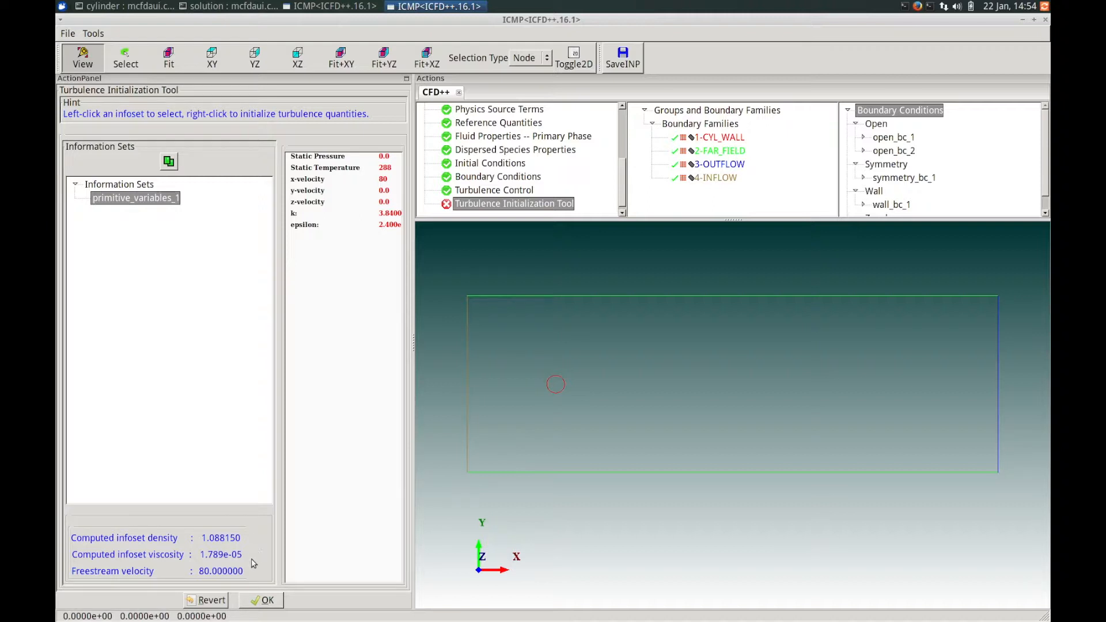
left_click(260, 600)
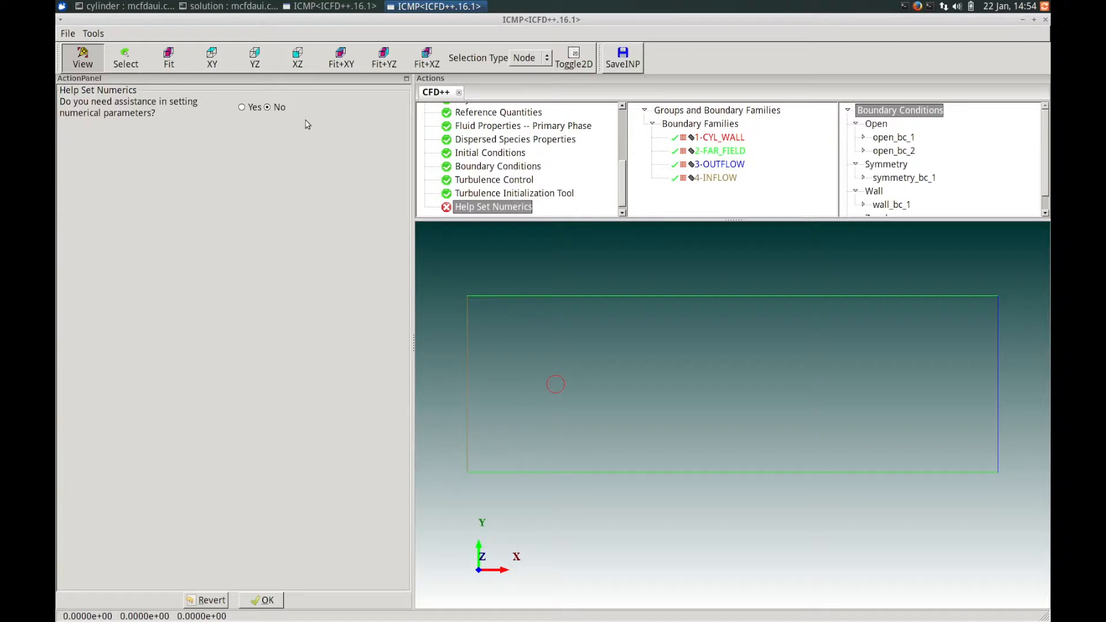
Step: Decline numerics assistance and set the Riemann solver preconditioning's approximate system velocity to 80.0 m/s, keeping the default advanced preconditioning controls
left_click(271, 600)
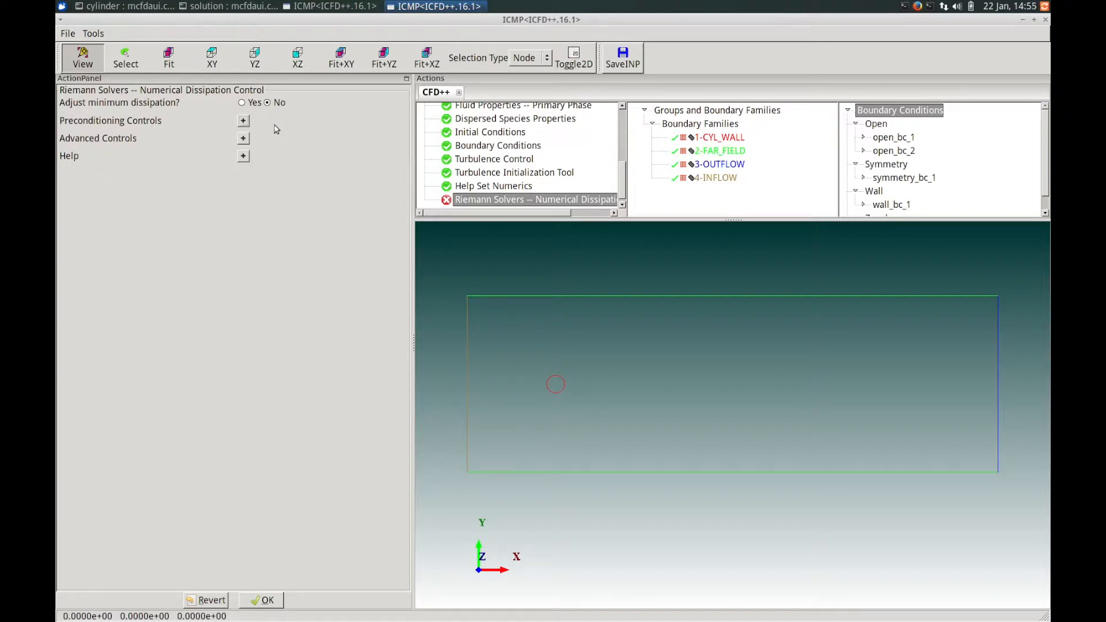
left_click(243, 121)
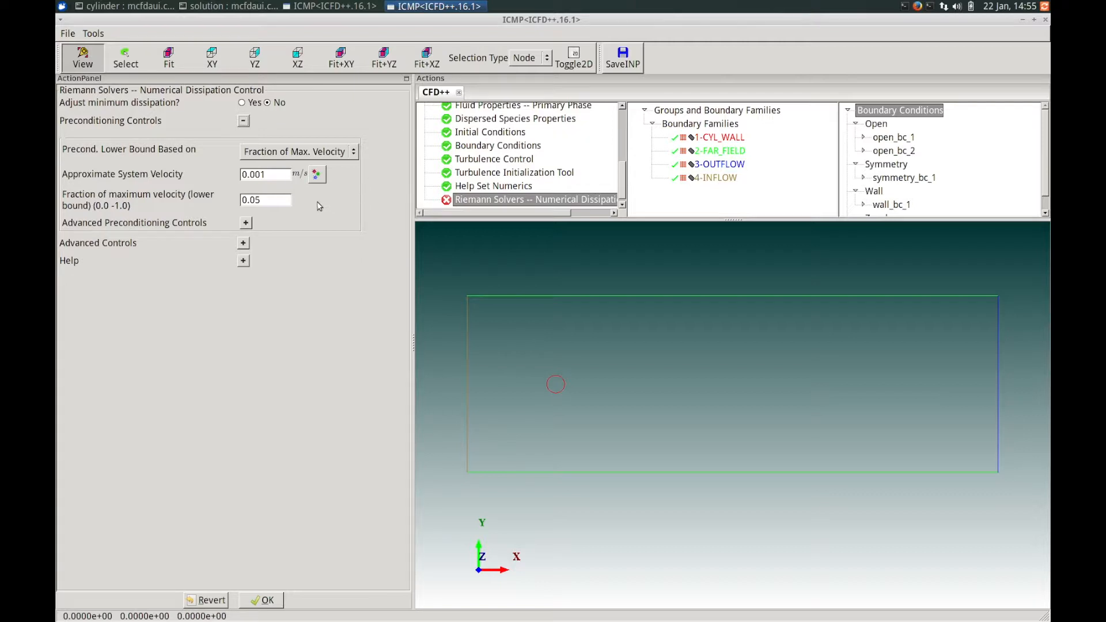
left_click(279, 175)
left_click(246, 223)
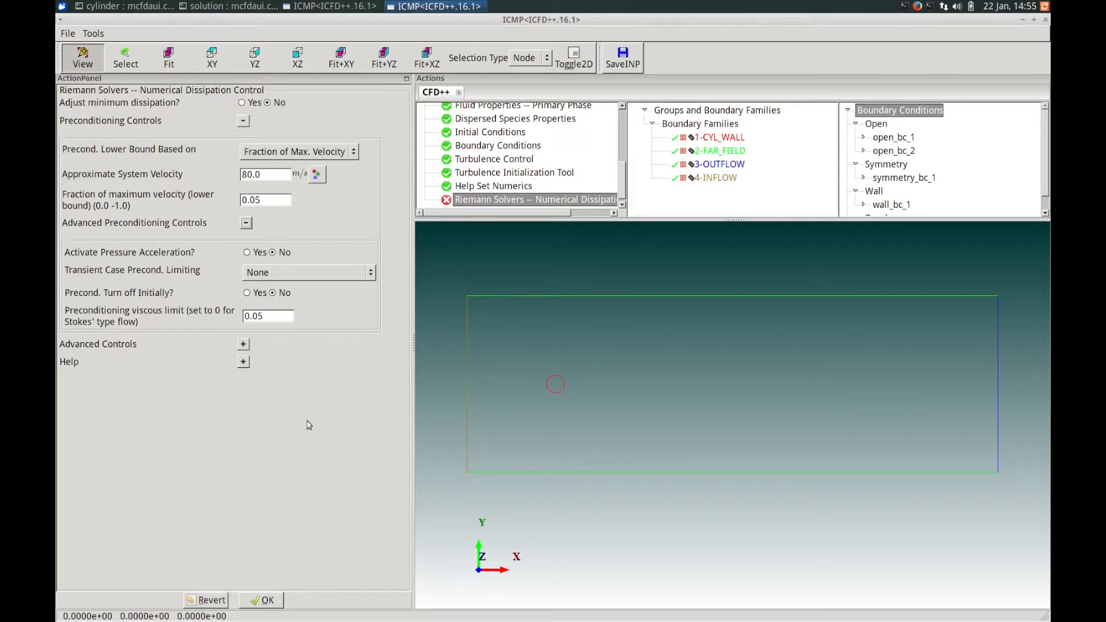
left_click(267, 601)
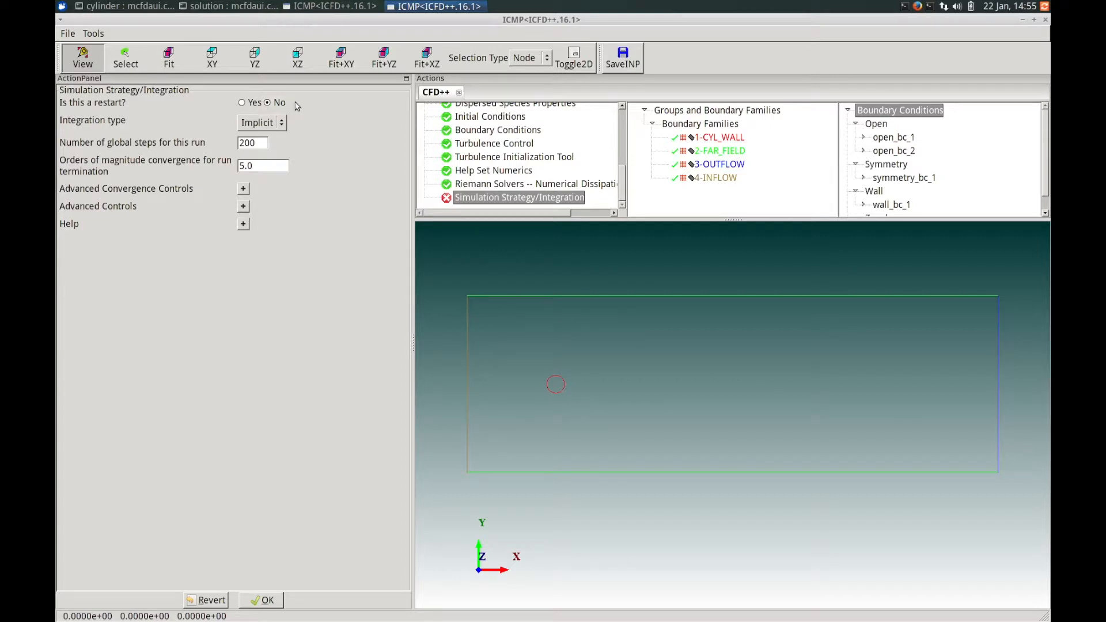
Step: Set the run to 750 global steps, check its convergence termination setting and accept the implicit simulation strategy
double_click(253, 143)
type("750")
left_click(277, 166)
left_click(265, 598)
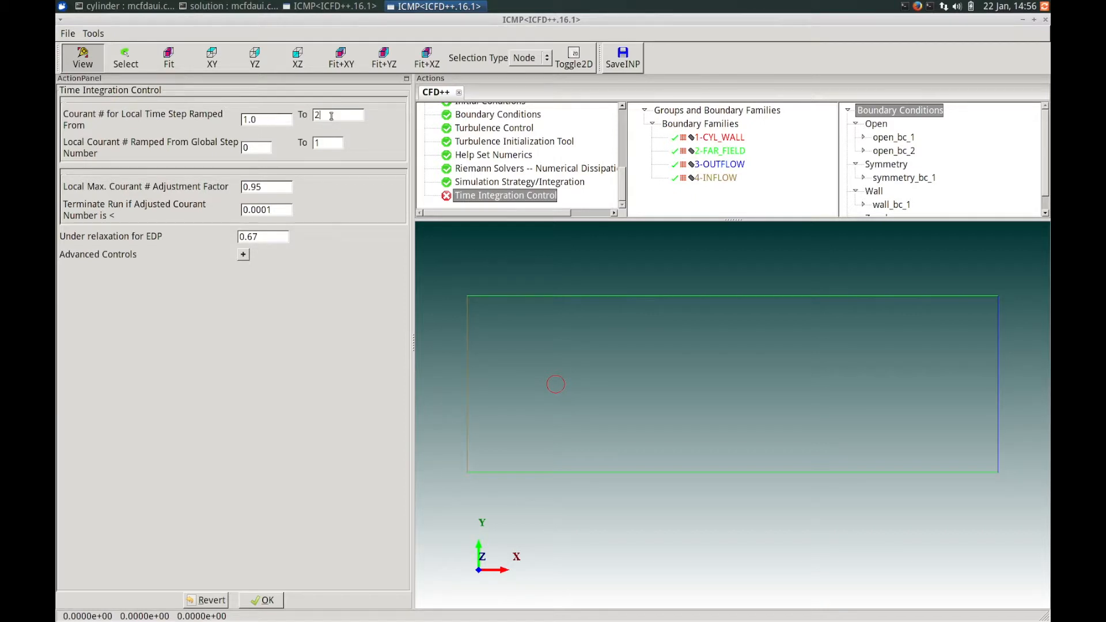
Step: Set the local Courant number ramp and its global step range, and accept the time integration control
left_click(270, 148)
left_click(333, 141)
left_click(267, 601)
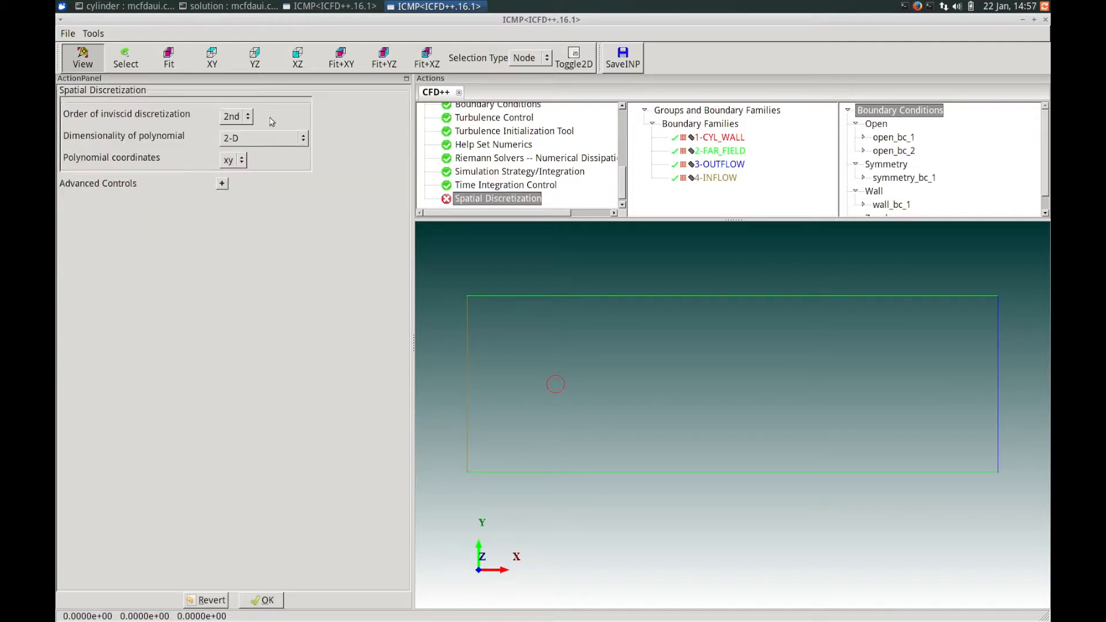
Step: Keep 2nd-order inviscid discretization with a 2-D polynomial in xy coordinates and accept the spatial discretization
left_click(303, 138)
left_click(260, 140)
left_click(260, 601)
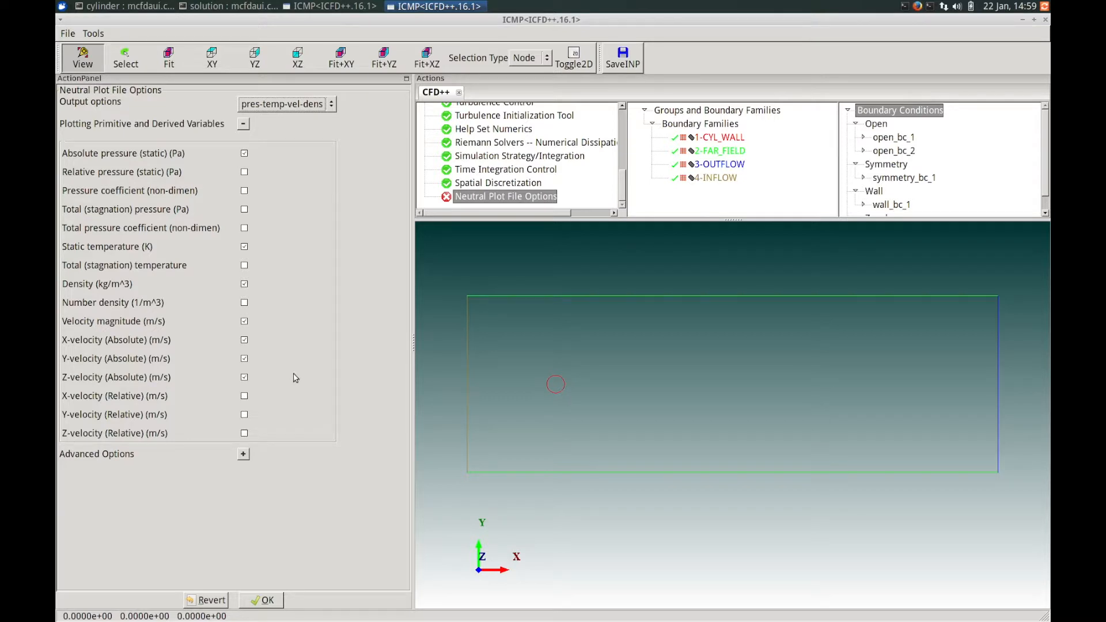
Step: Switch the neutral plot file output options to EDP and show the plotting variables for dispersed_phase_prop_1
left_click(287, 104)
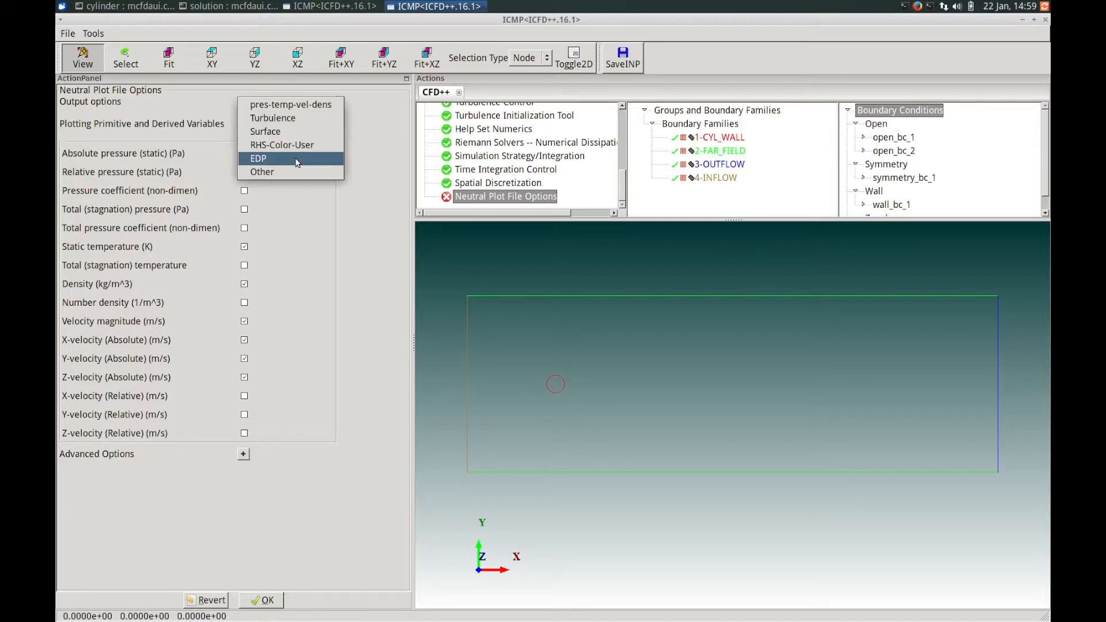
left_click(297, 161)
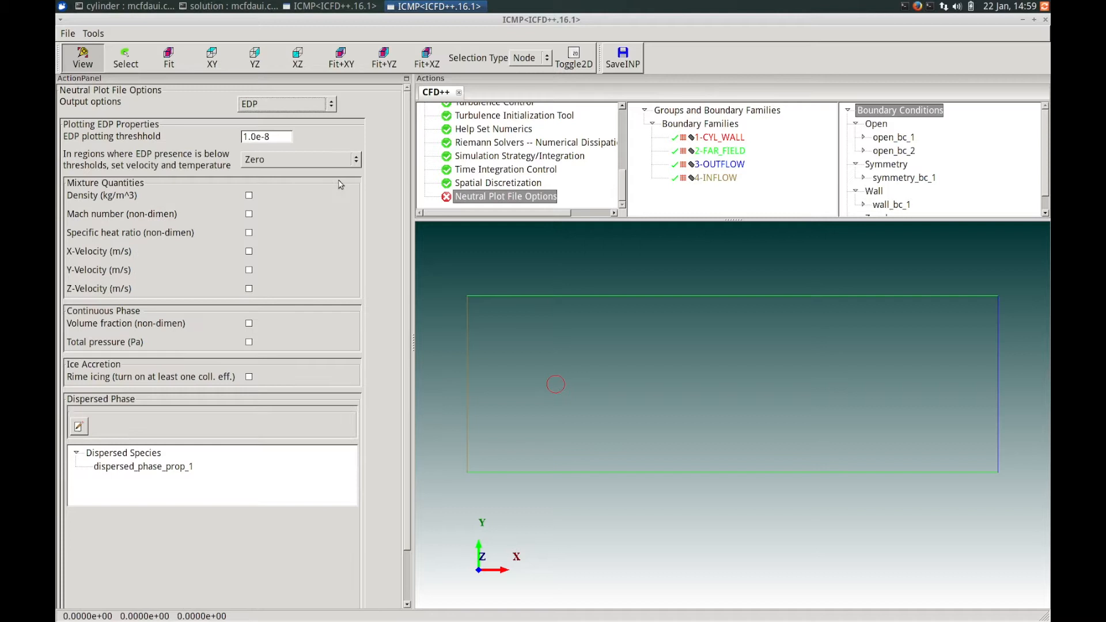
scroll(405, 197, "down", 3)
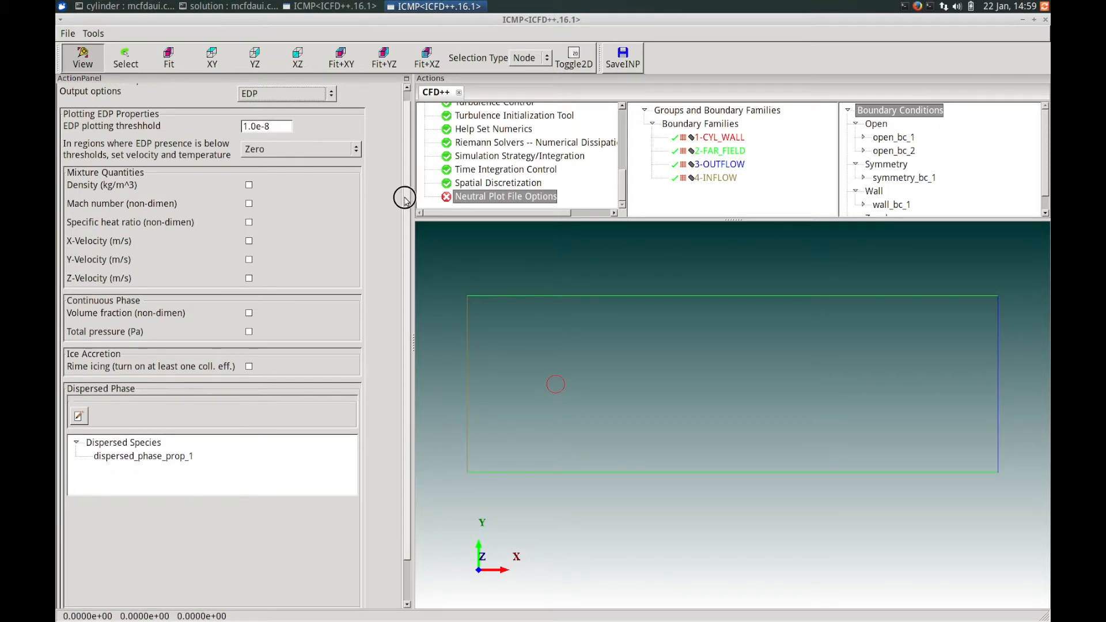
scroll(403, 225, "down", 2)
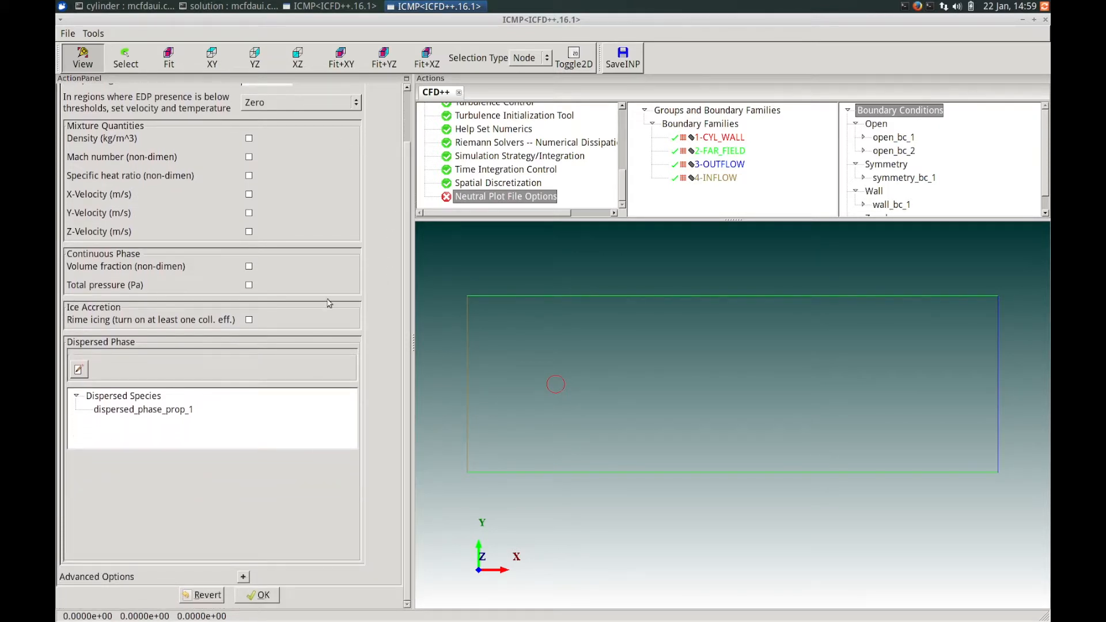
left_click(121, 410)
left_click_drag(407, 320, 408, 444)
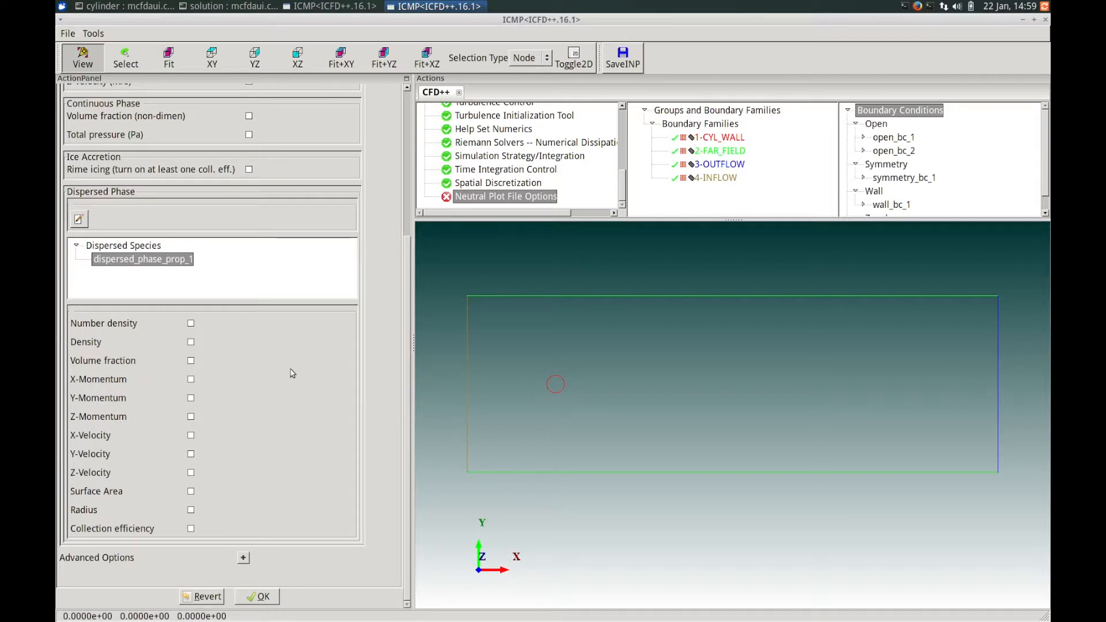
Step: Enable plotting of the dispersed phase's number density, density, X-velocity, Y-velocity, surface area, radius and collection efficiency
left_click(195, 324)
left_click(190, 342)
left_click(190, 435)
left_click(191, 454)
left_click(190, 491)
left_click(191, 510)
left_click(191, 529)
Step: Set the collection efficiency reference quantities to an EDP density of 0.05 kg/m³ and an EDP velocity of 80 m/s
left_click_drag(405, 415, 404, 433)
left_click_drag(405, 445, 408, 482)
left_click(211, 428)
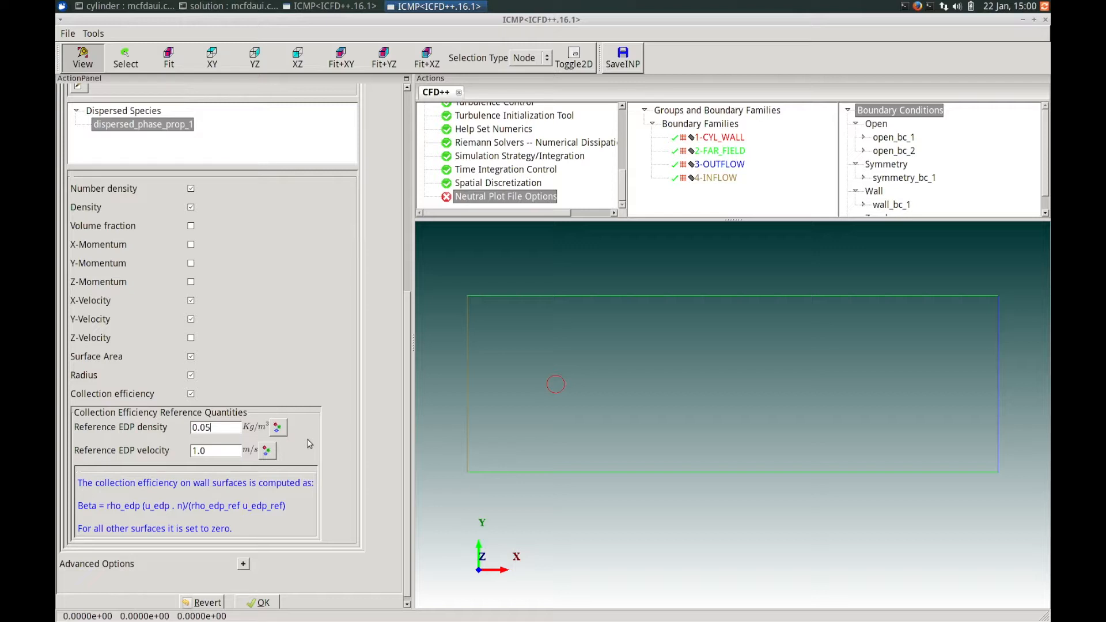
left_click(233, 451)
left_click_drag(406, 477, 405, 499)
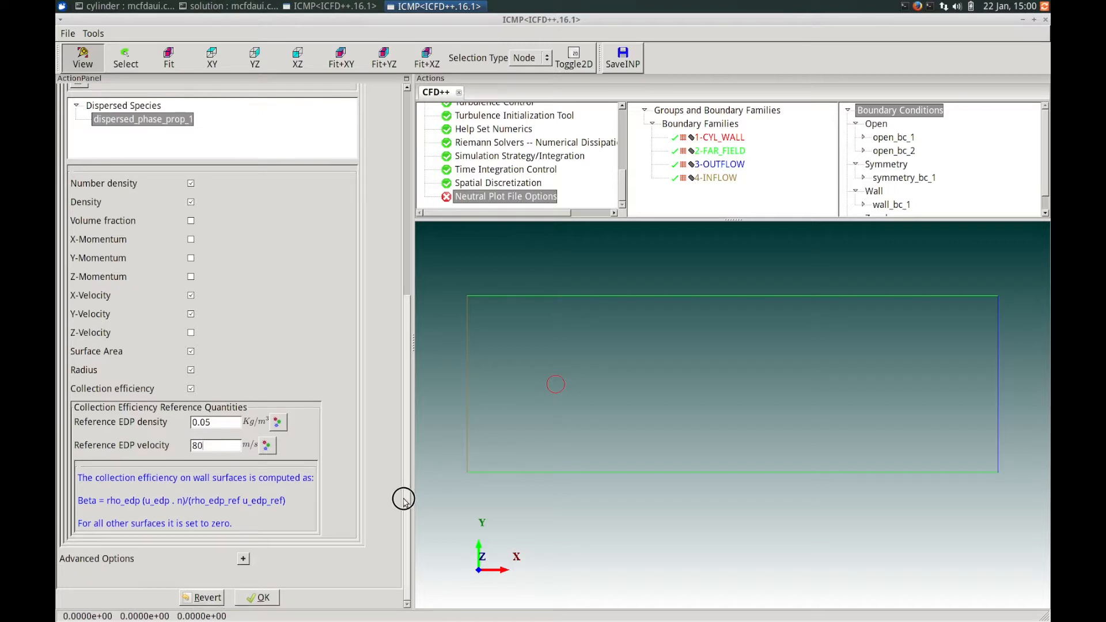
Step: Accept the plot options, writing them to the neutral plot file and copying them to the plot output options file
left_click(266, 597)
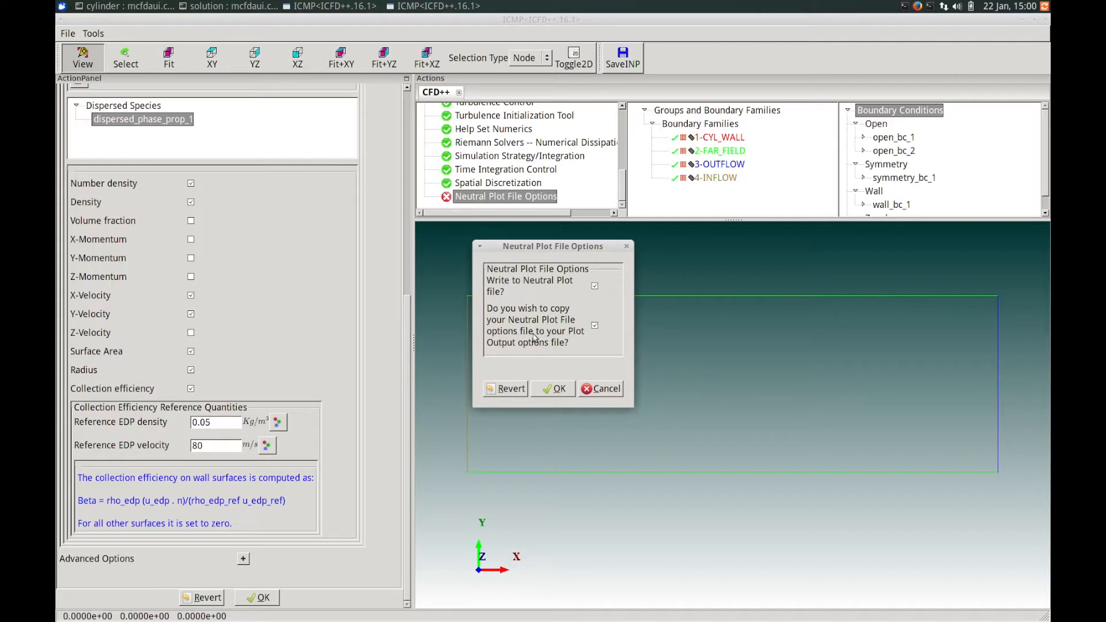
left_click(551, 385)
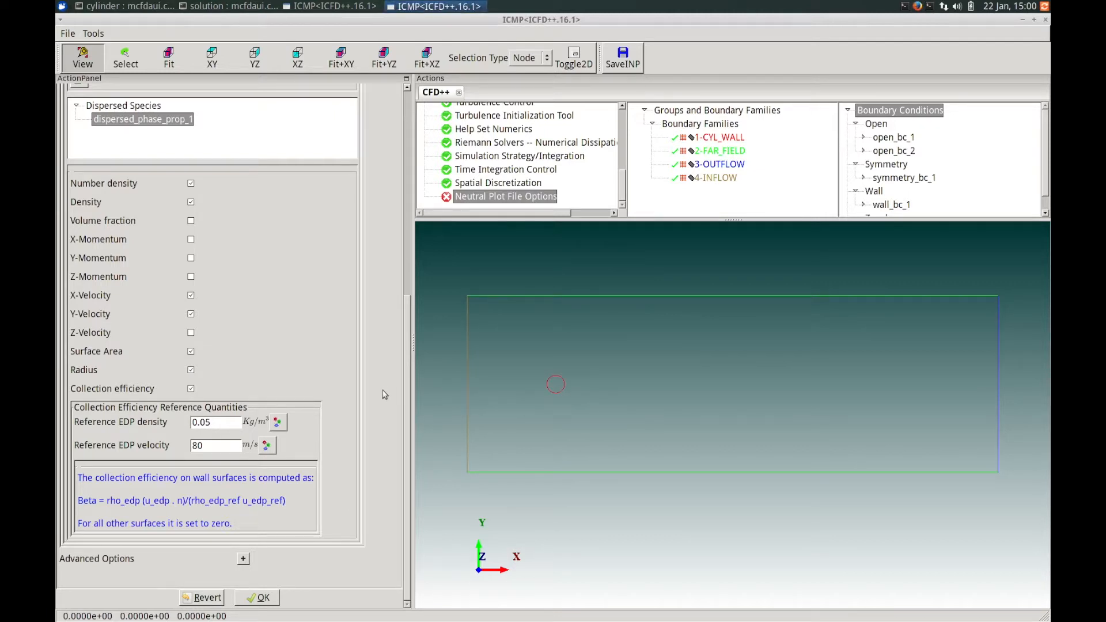
left_click(263, 598)
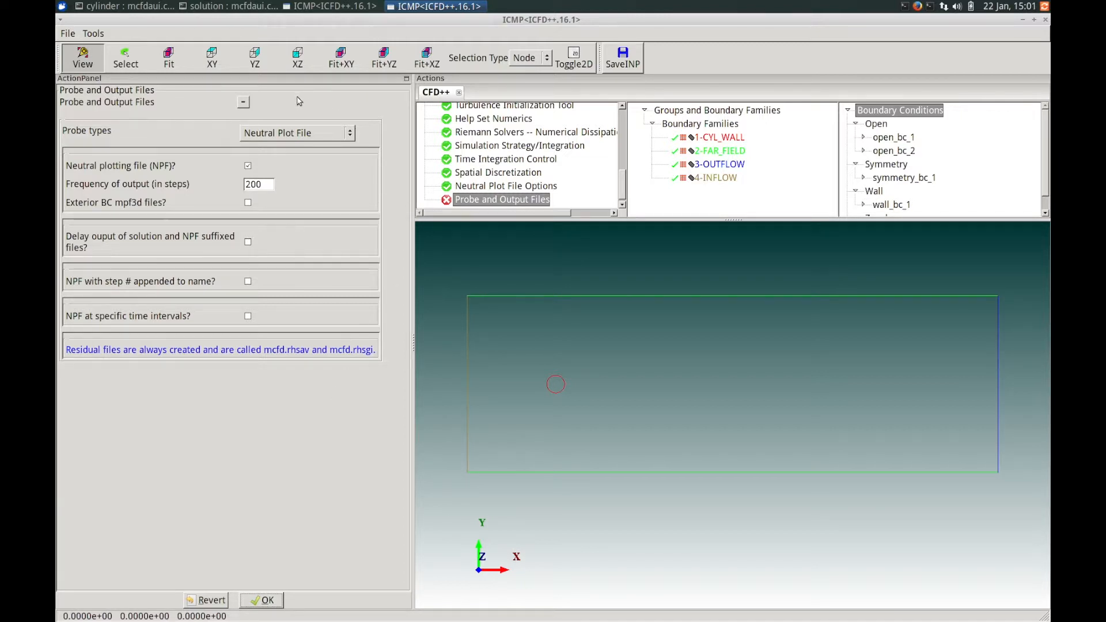
Step: Keep the Neutral Plot File probe with output every 200 steps and accept the probe and output file settings
left_click(347, 135)
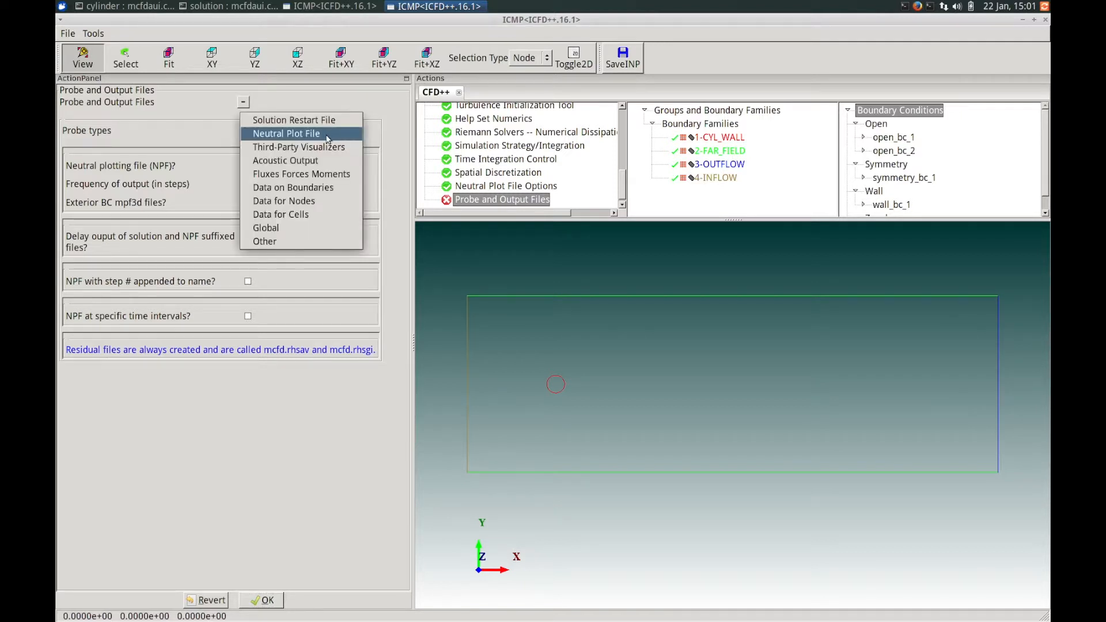
left_click(327, 136)
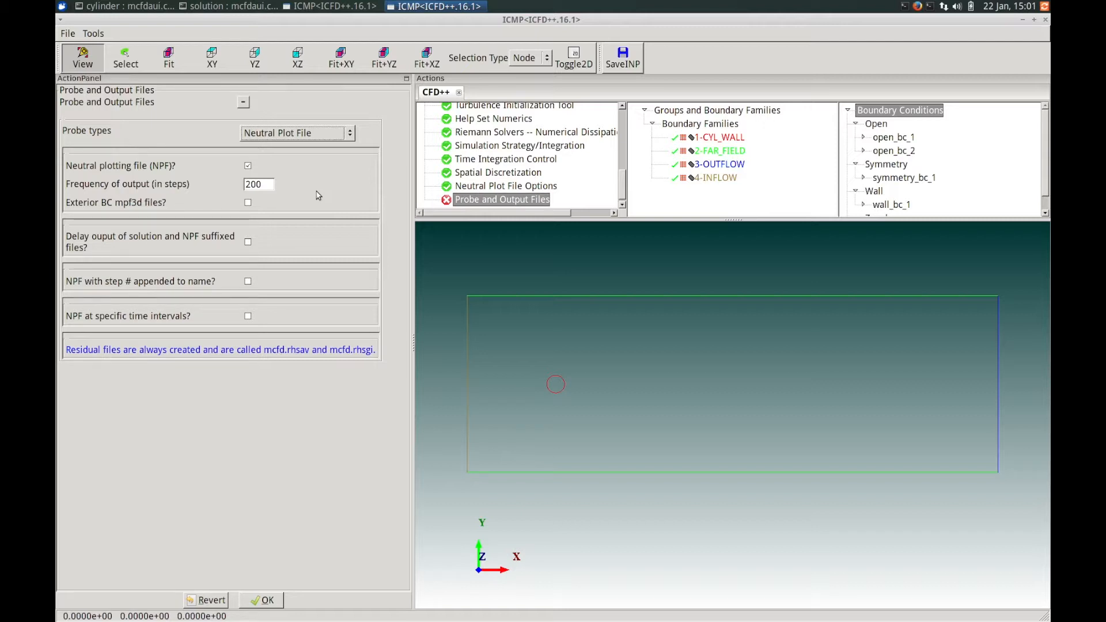
left_click(268, 601)
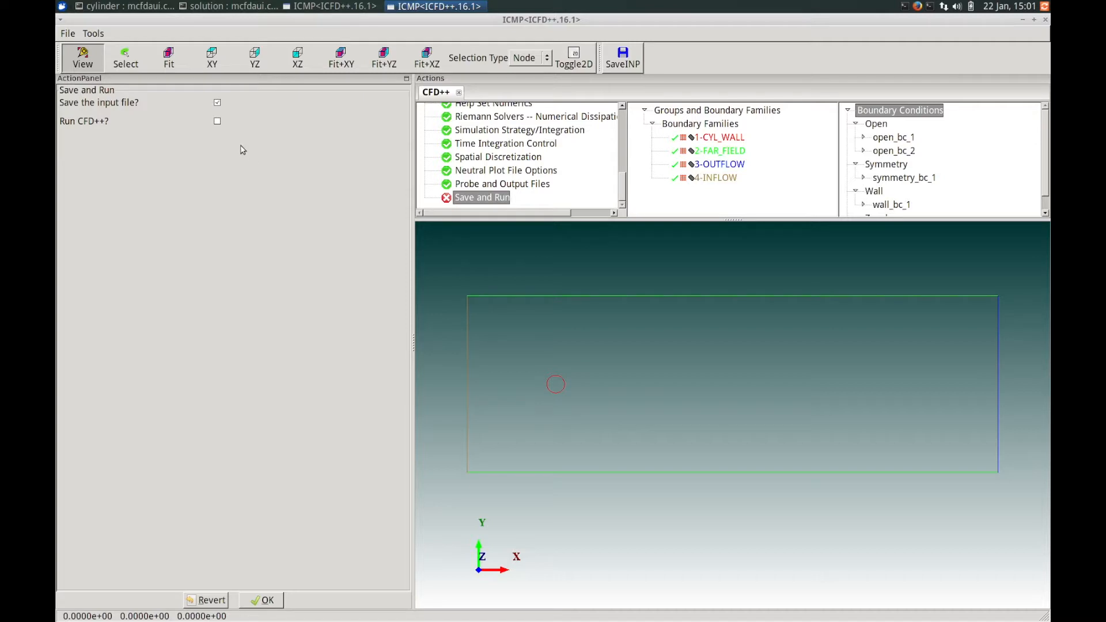
Step: Save the input file and run CFD++ in single precision on a single CPU
left_click(217, 121)
left_click(298, 138)
left_click(291, 141)
left_click(291, 141)
left_click(290, 128)
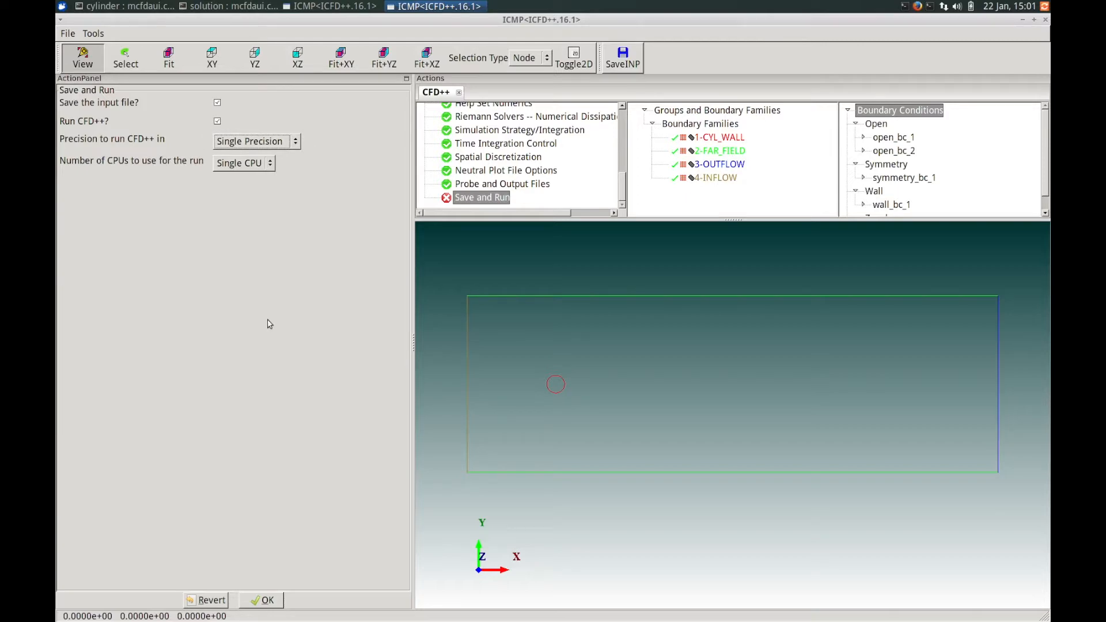
left_click(277, 601)
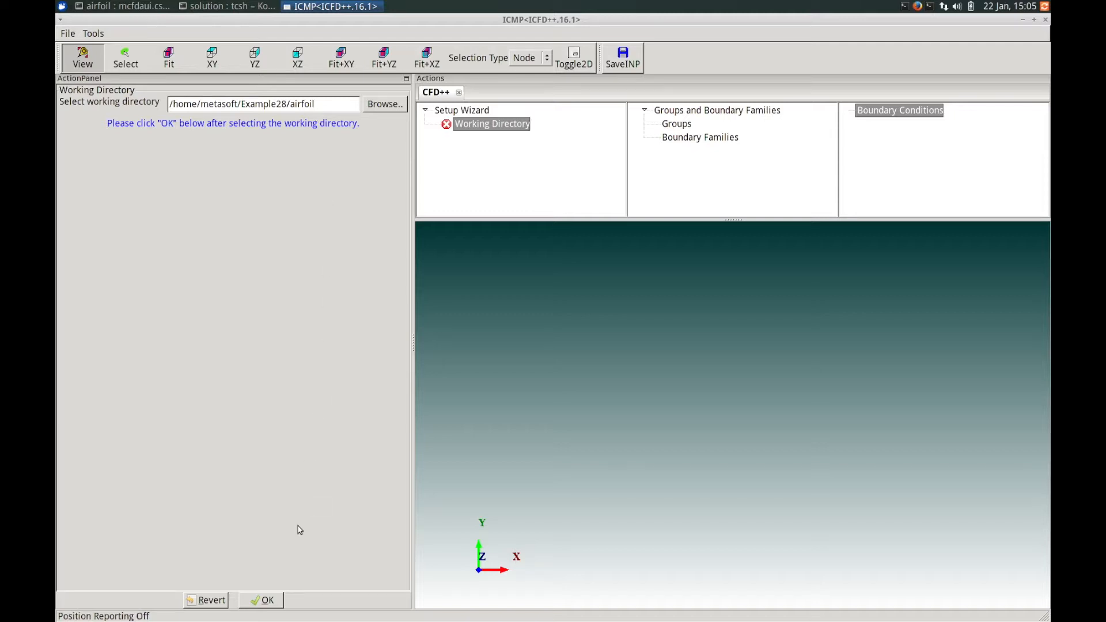
Step: Accept /home/metasoft/Example28/airfoil as the working directory and load its grid files with the BC family file
left_click(267, 602)
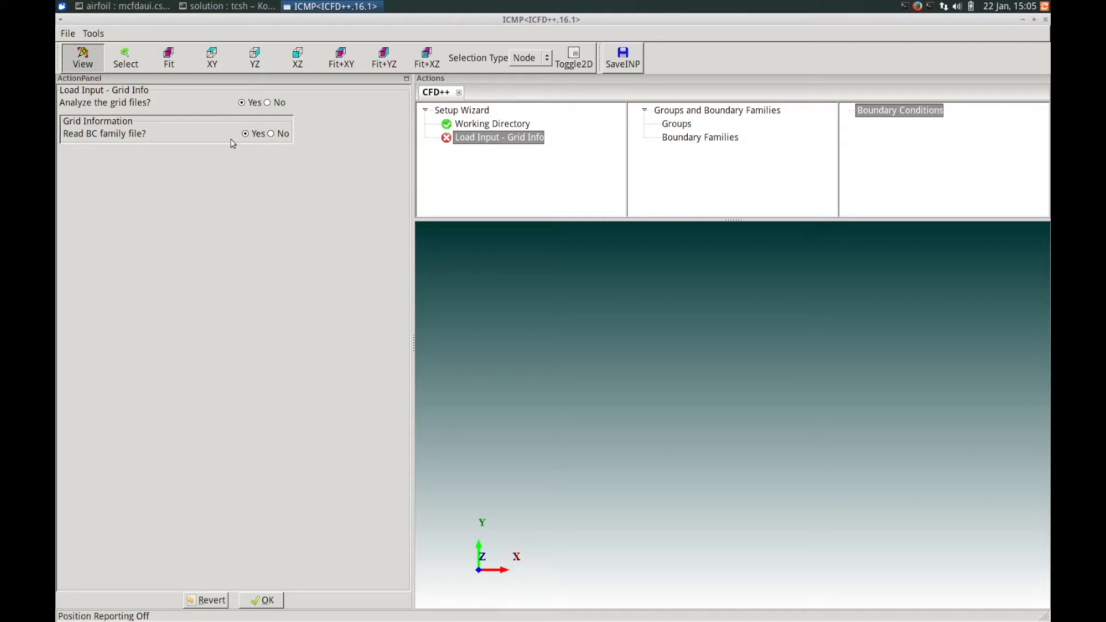
left_click(264, 599)
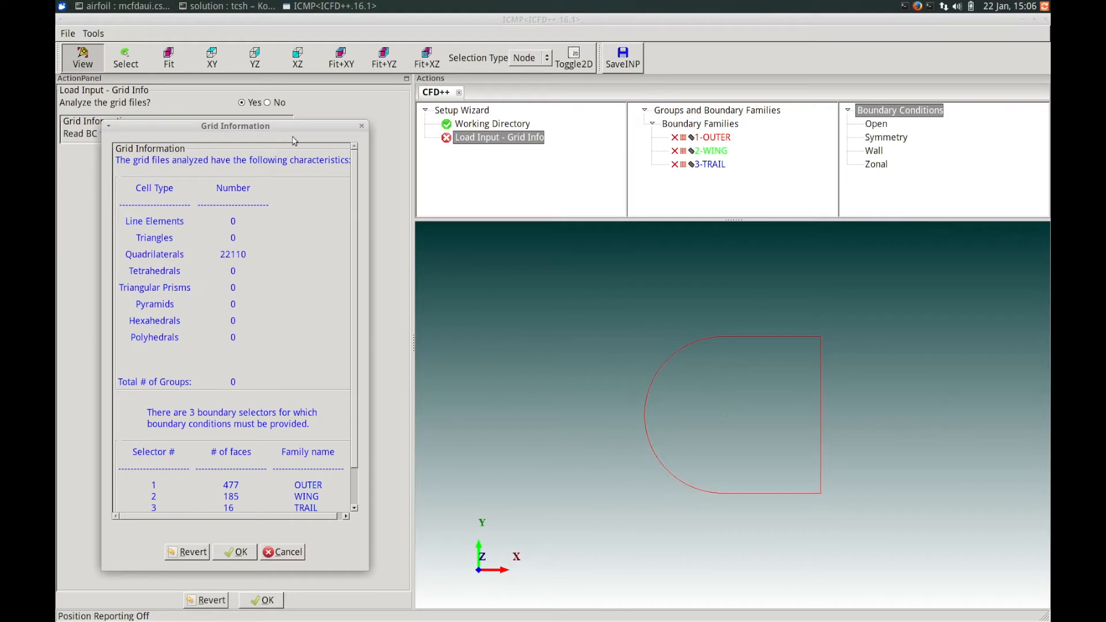
left_click_drag(287, 129, 496, 98)
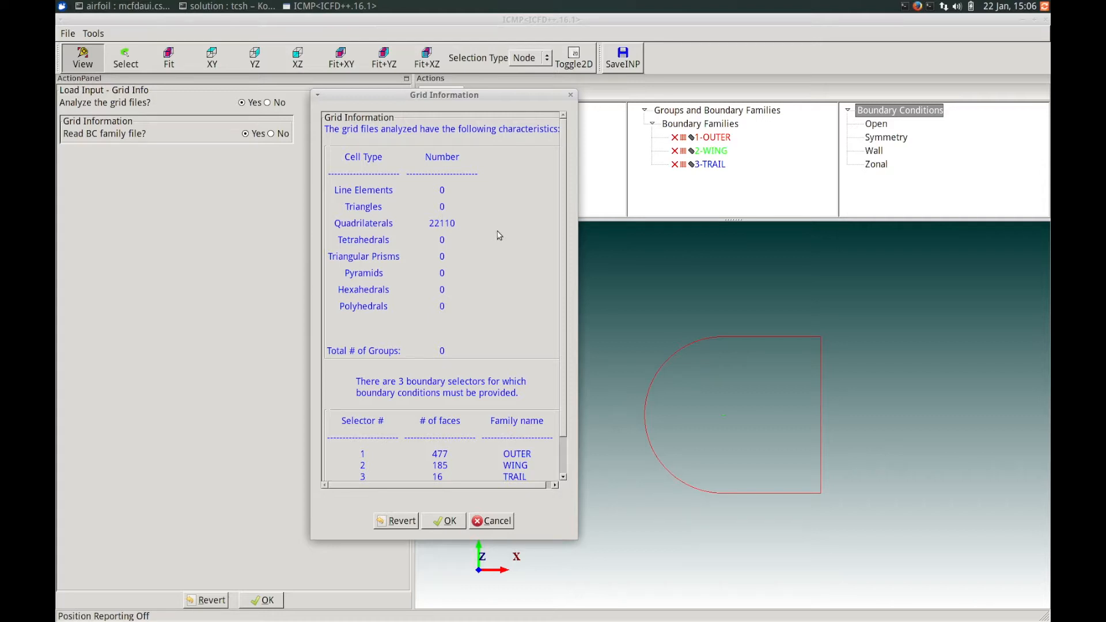
left_click_drag(565, 339, 563, 396)
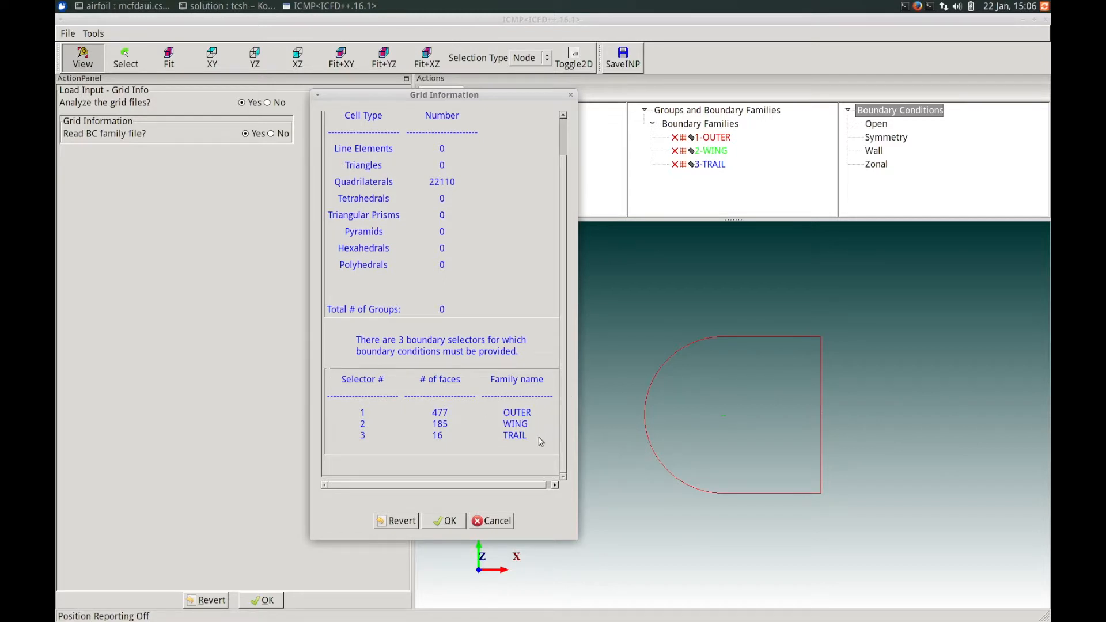
left_click(452, 522)
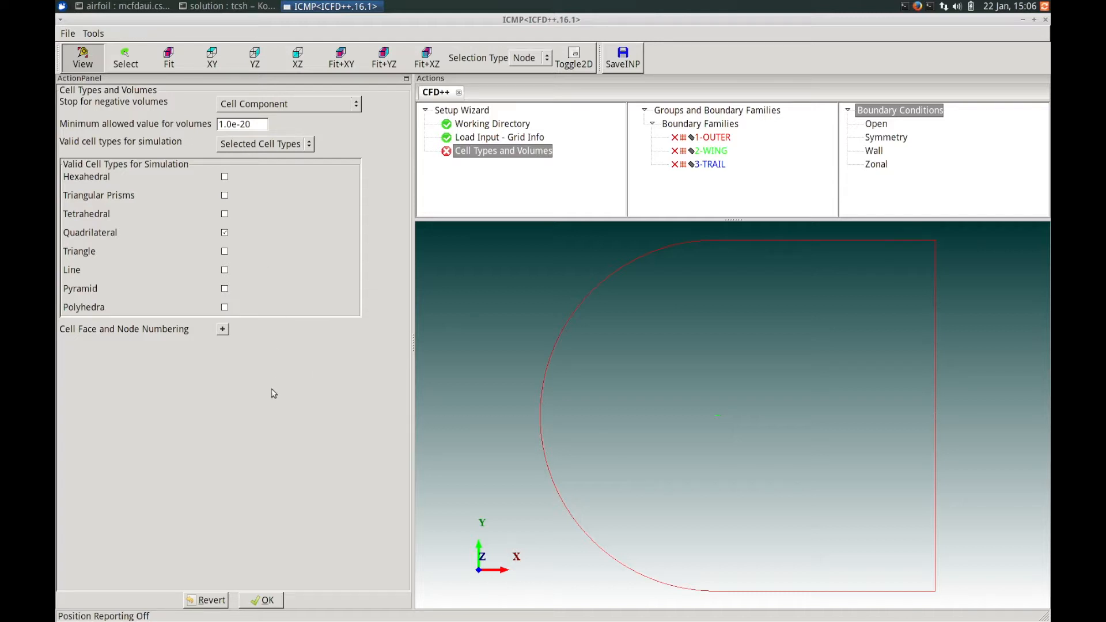
Step: Accept quadrilateral as the valid cell type and General Fluid Problems without preset wizards as the problem definition
left_click(269, 600)
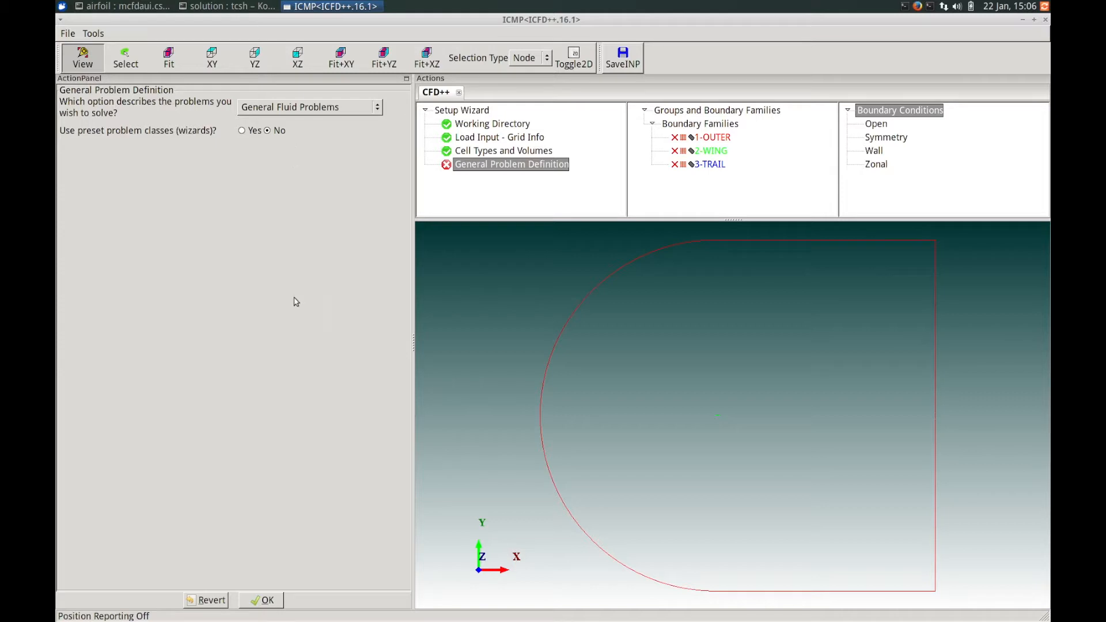
left_click(264, 600)
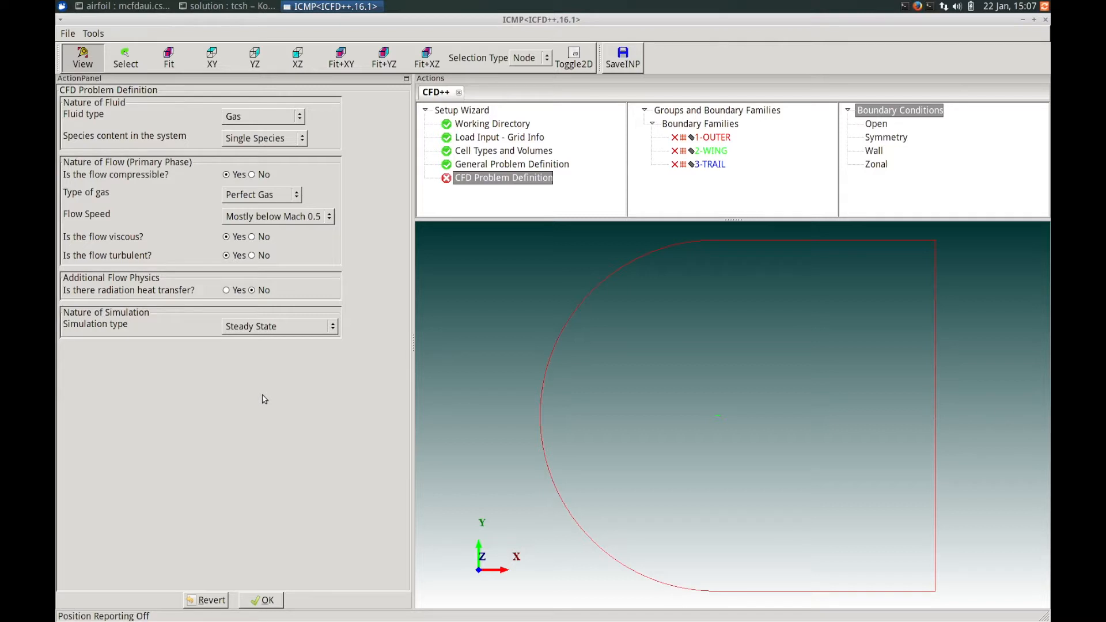
Step: Define the fluid type as Multiple Phases with secondary phases treated as Dispersed Phase, a gas primary phase and a Steady State simulation
left_click(302, 117)
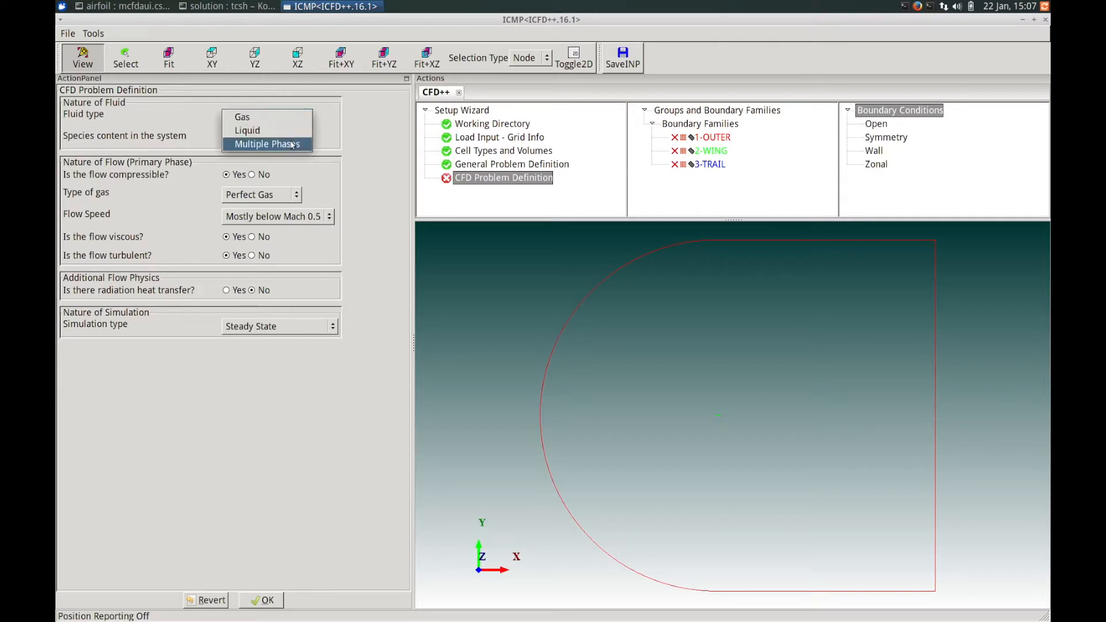
left_click(313, 153)
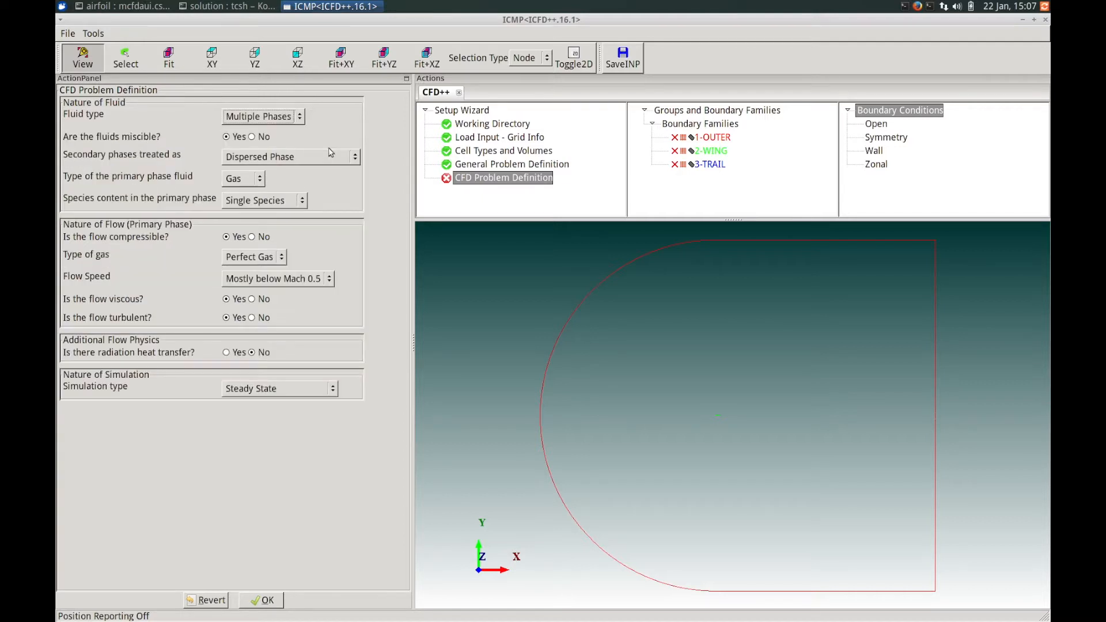
left_click(357, 156)
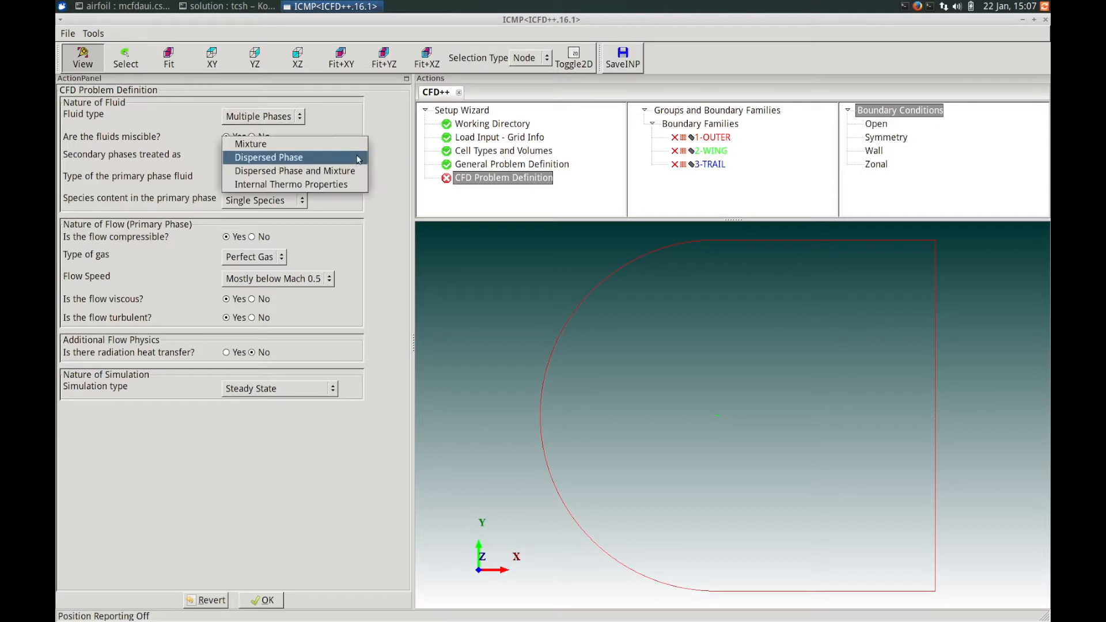
left_click(341, 161)
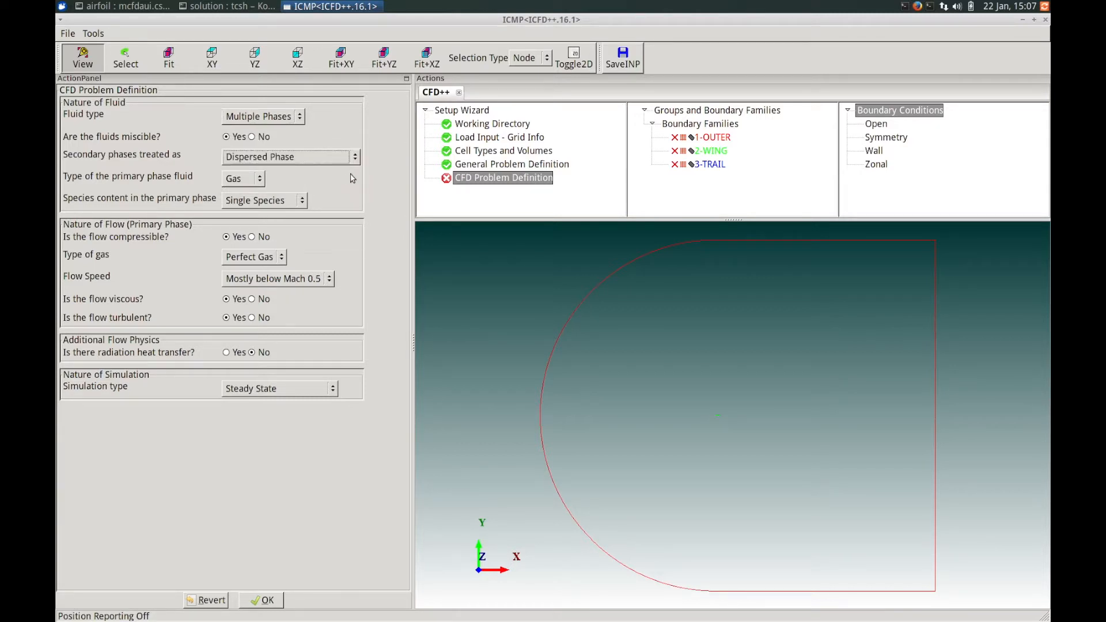
left_click(262, 181)
left_click(259, 192)
left_click(310, 389)
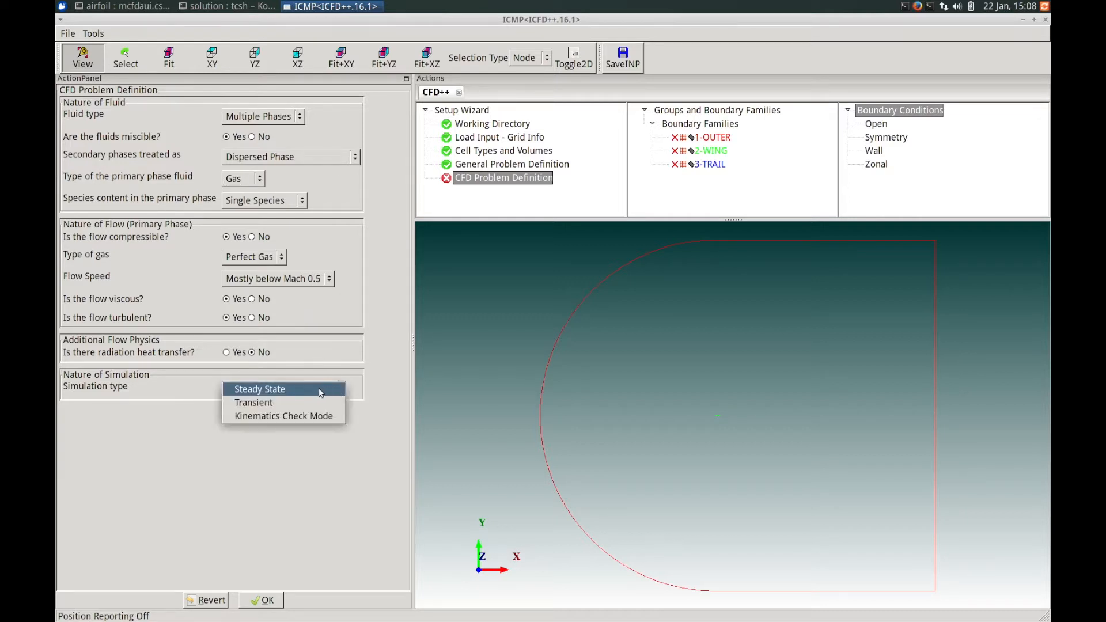
left_click(309, 391)
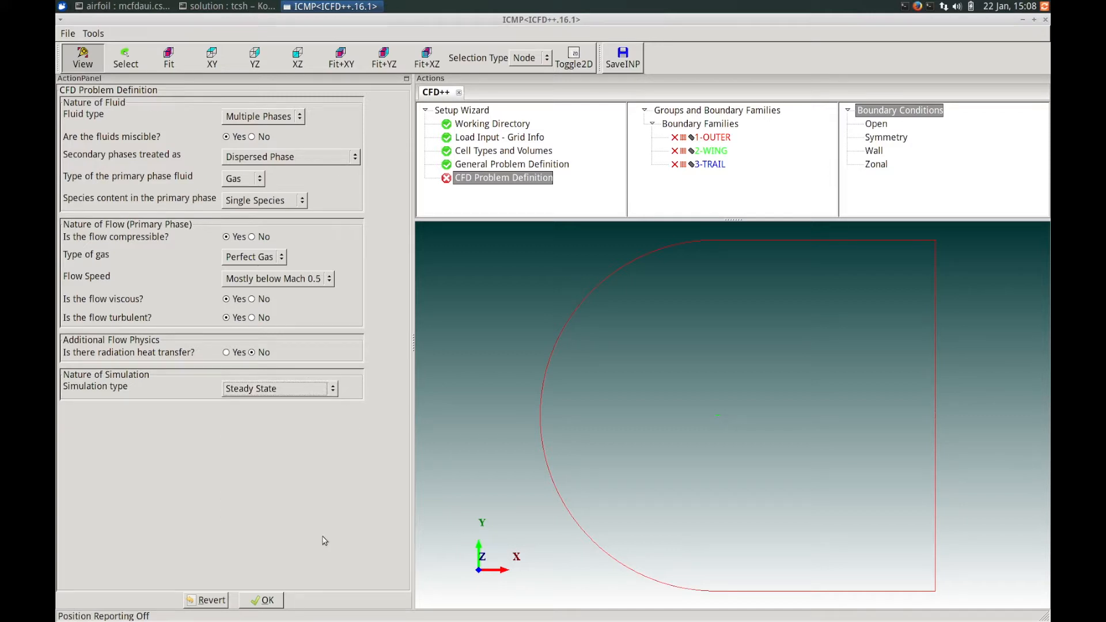
Step: Accept the CFD problem definition and leave all additional specifications switched off
left_click(267, 600)
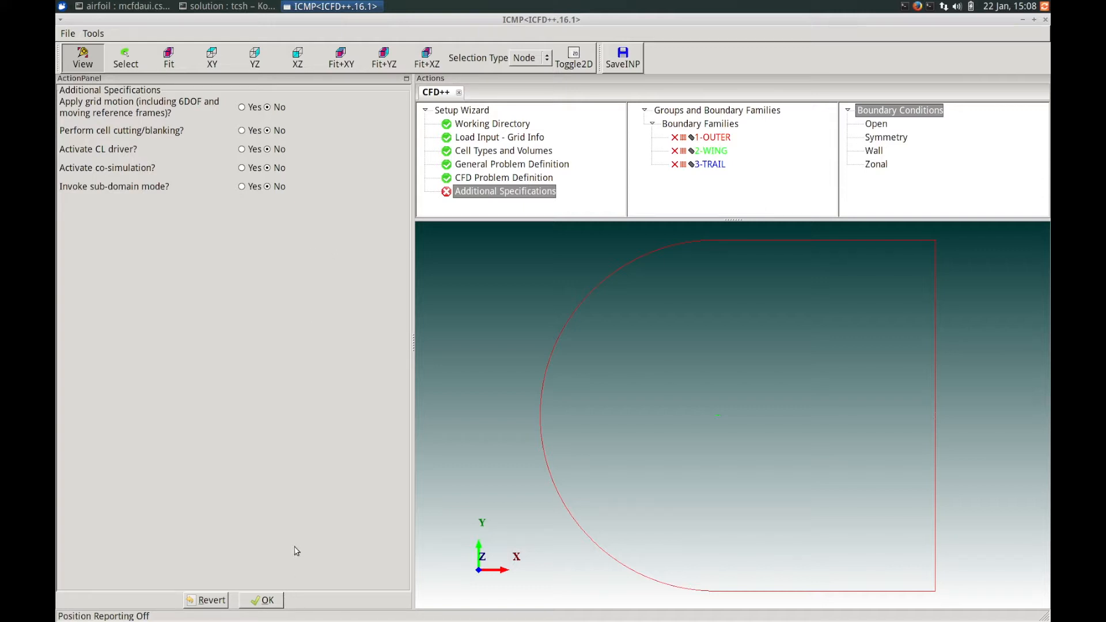
left_click(277, 594)
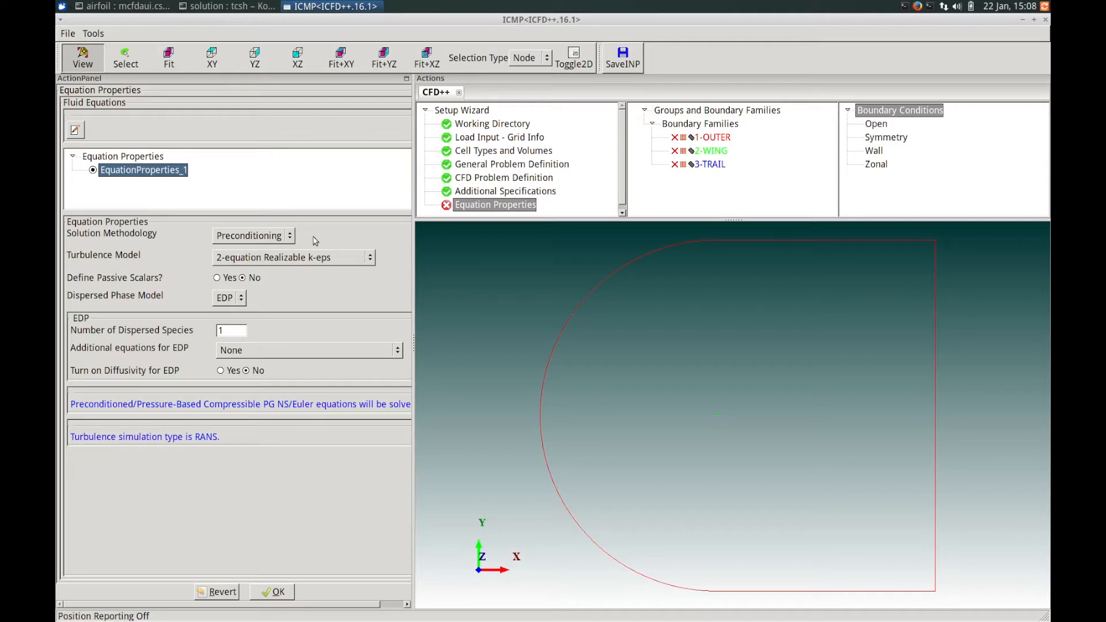
Step: Accept the equation properties with the 2-equation Realizable k-eps turbulence model, the EDP dispersed phase model and no additional EDP equations
left_click(369, 257)
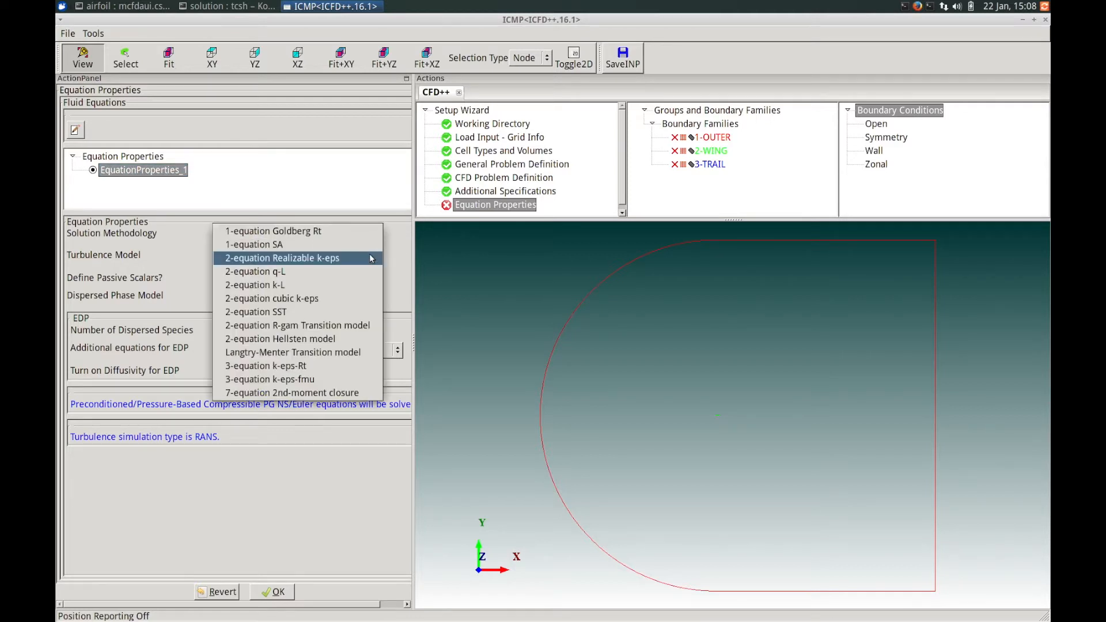
left_click(343, 260)
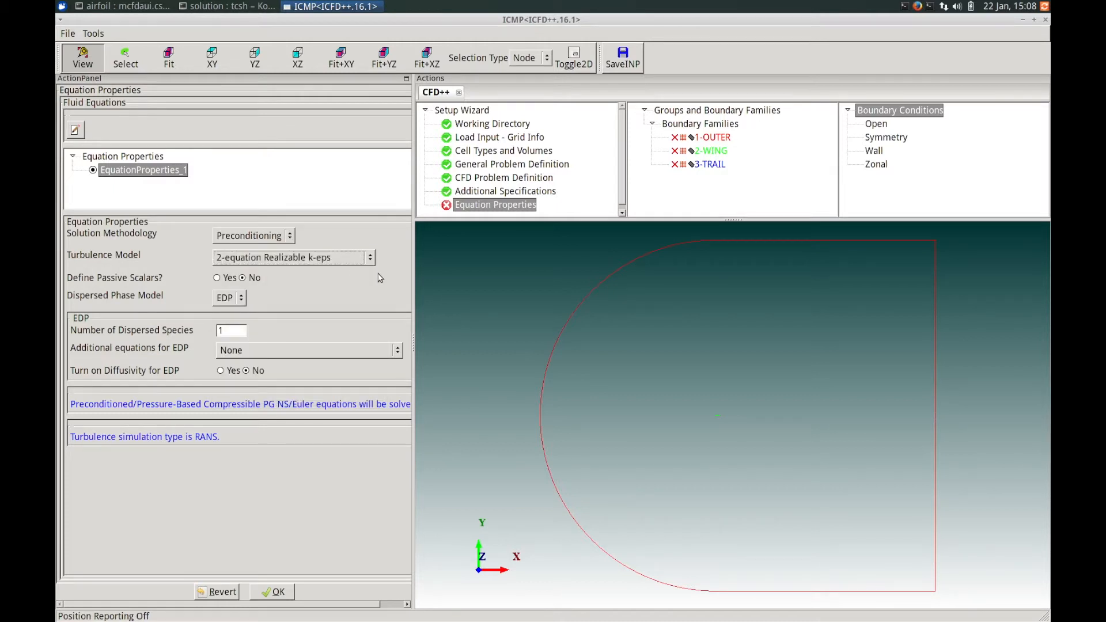
left_click(243, 300)
left_click(243, 299)
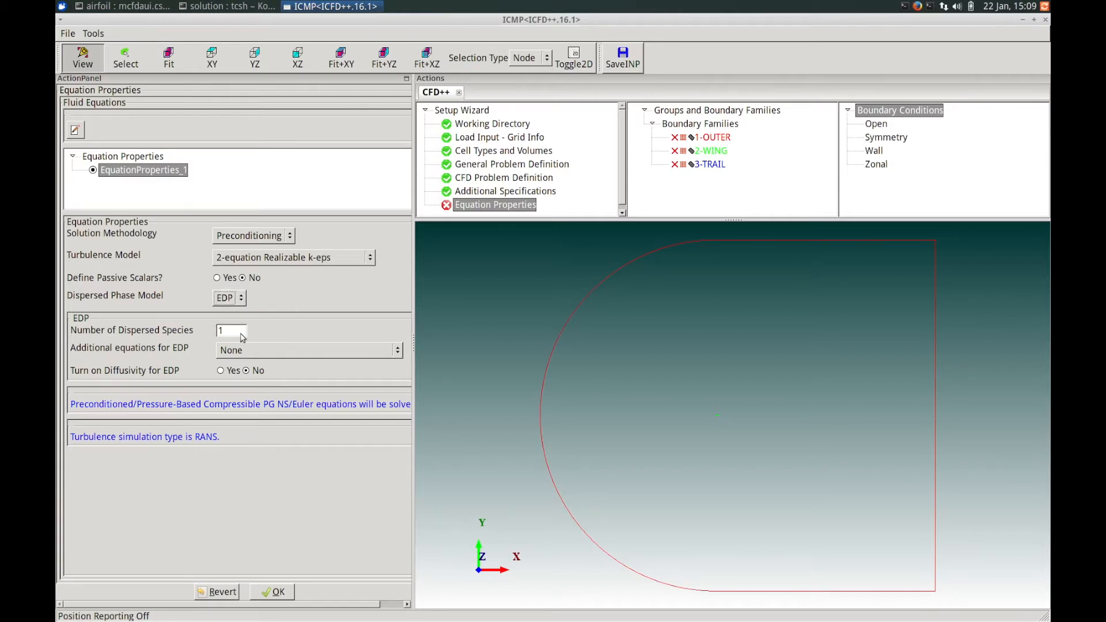
left_click(397, 351)
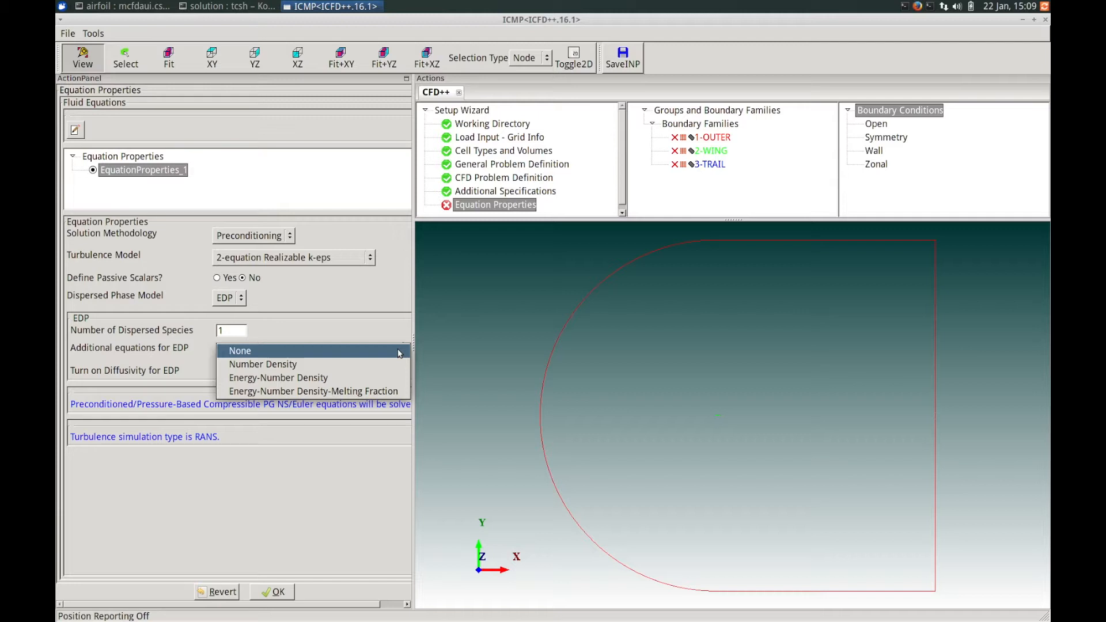
left_click(402, 336)
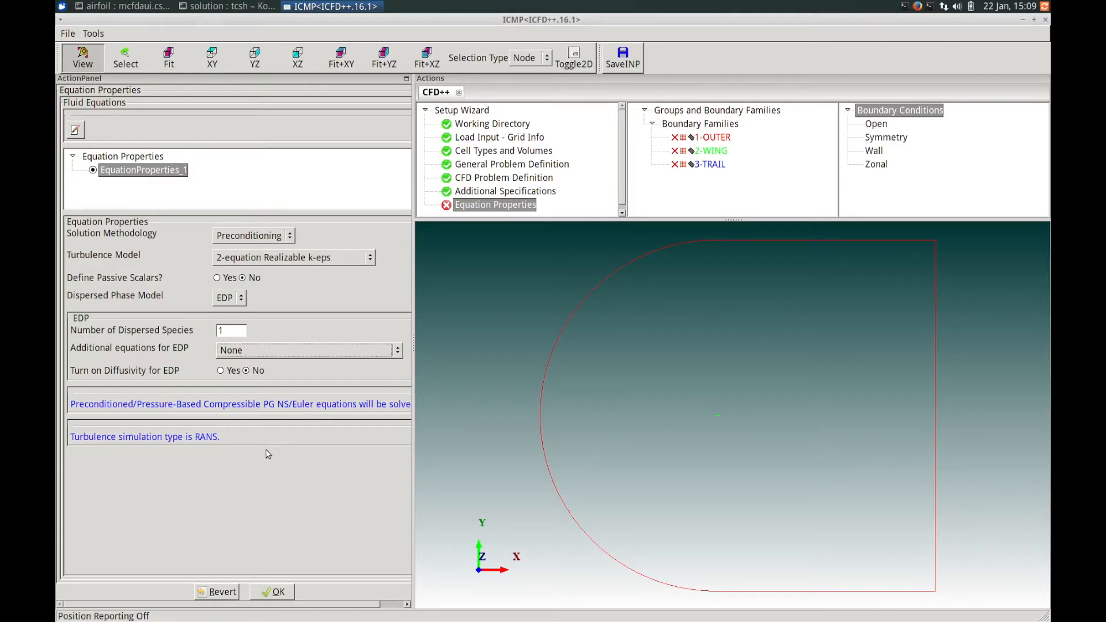
left_click(276, 592)
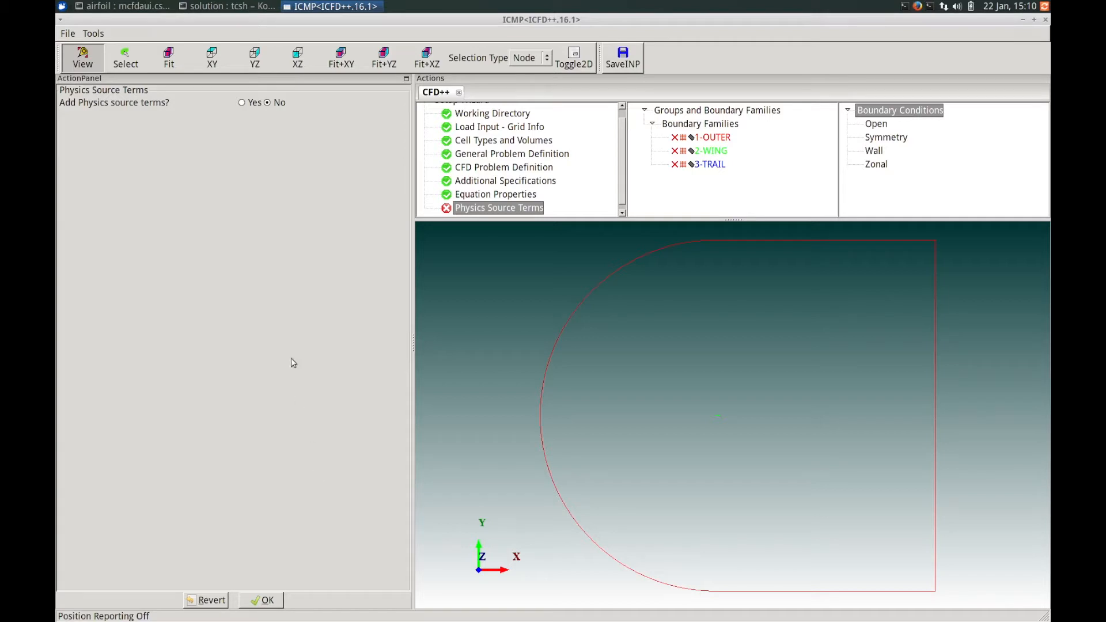
Step: Add Far-field Absorbing Layers as a physics source term and accept Dimensional reference quantities
left_click(242, 103)
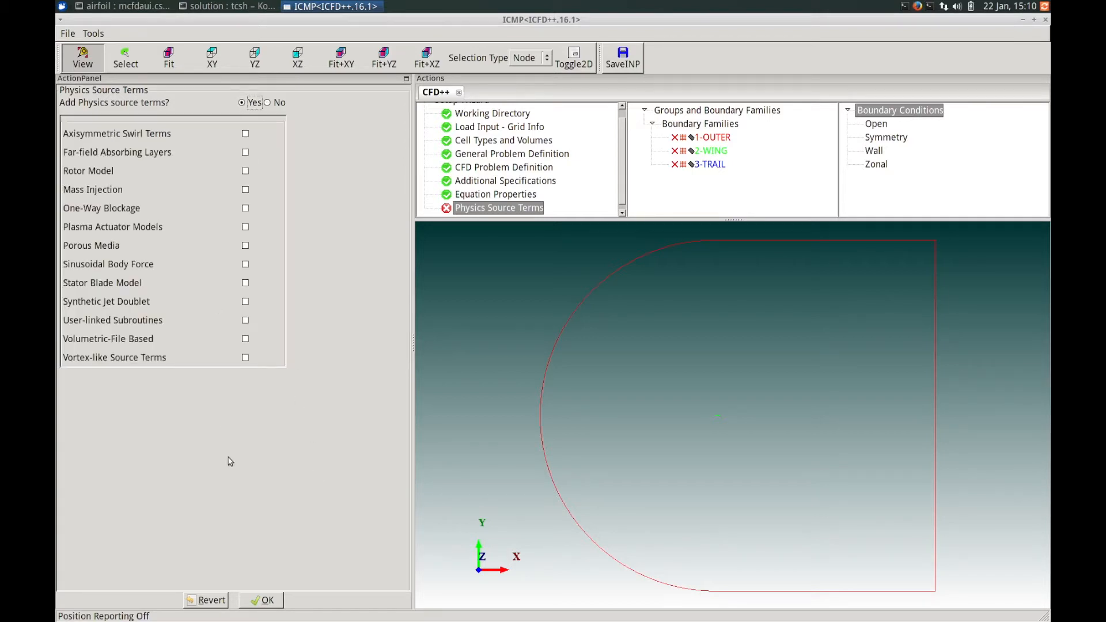
left_click(246, 153)
left_click(274, 595)
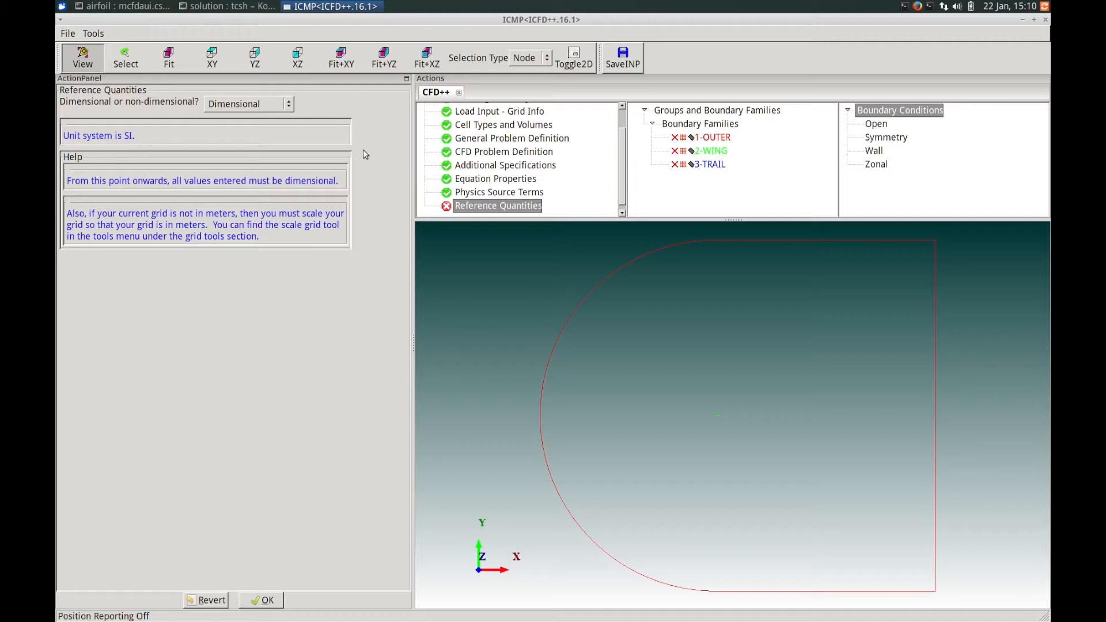
left_click(266, 601)
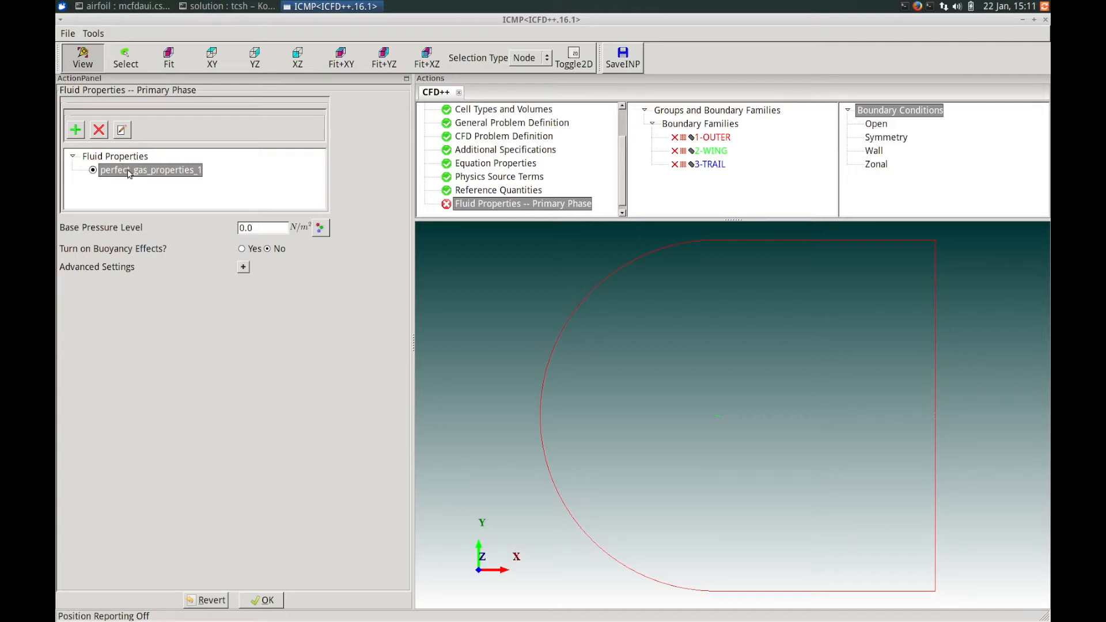
Step: Check the air properties of the primary phase and accept them with the default base pressure and no buoyancy effects
left_click(122, 130)
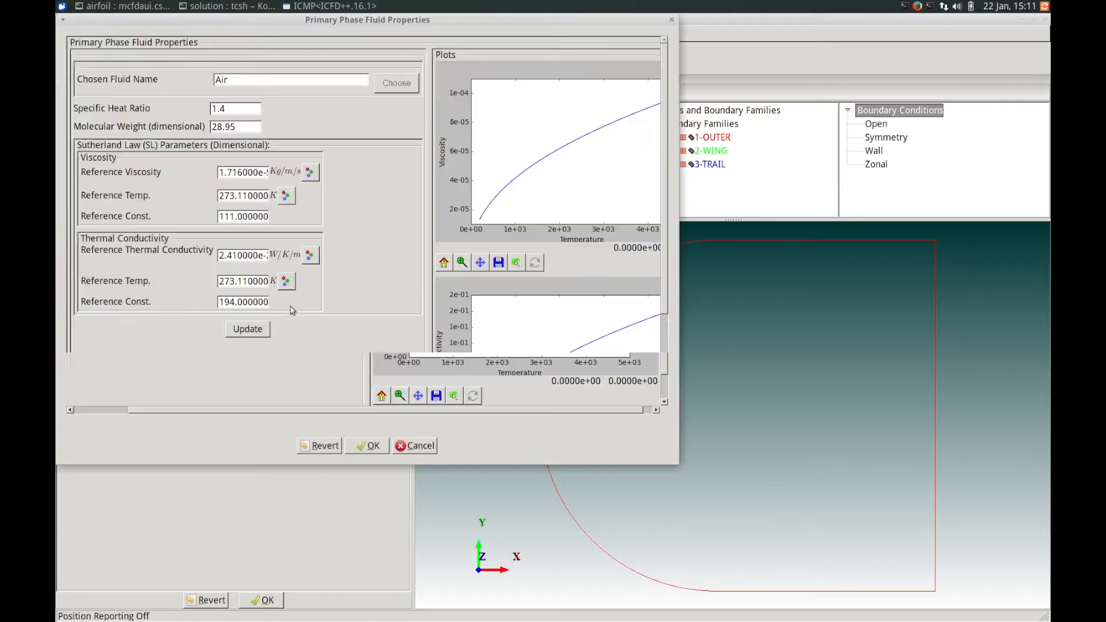
left_click_drag(722, 322, 721, 260)
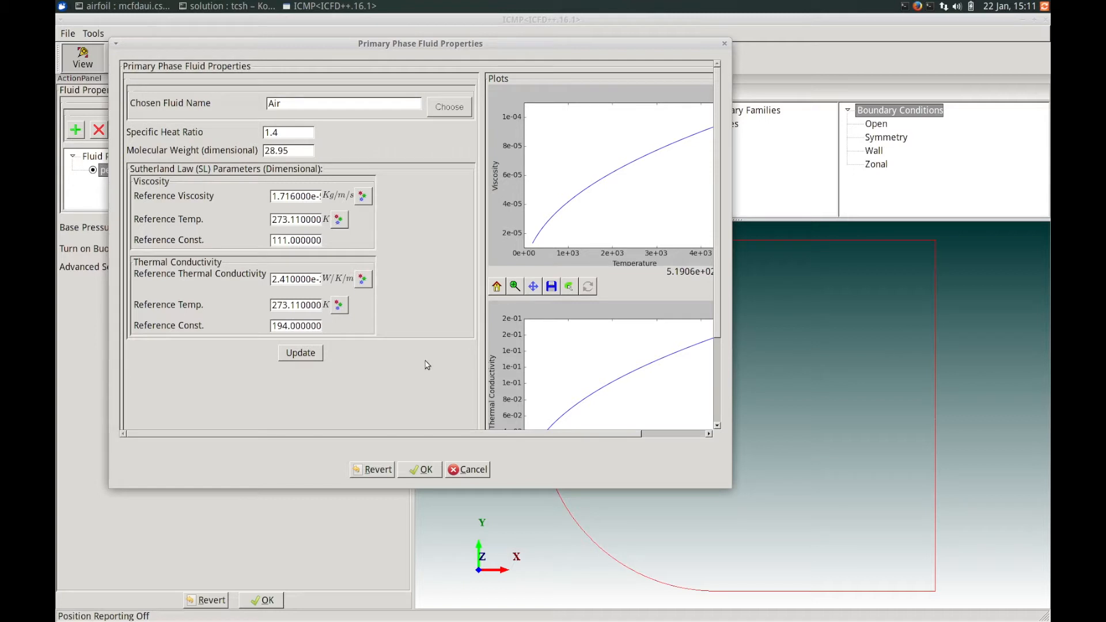
left_click(420, 470)
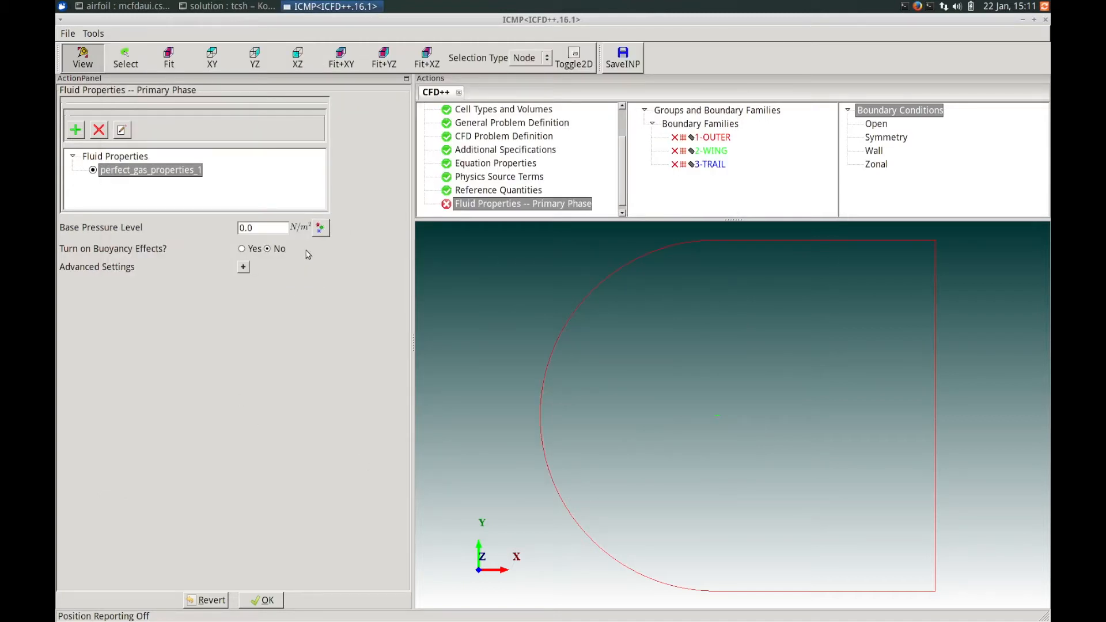
left_click(263, 601)
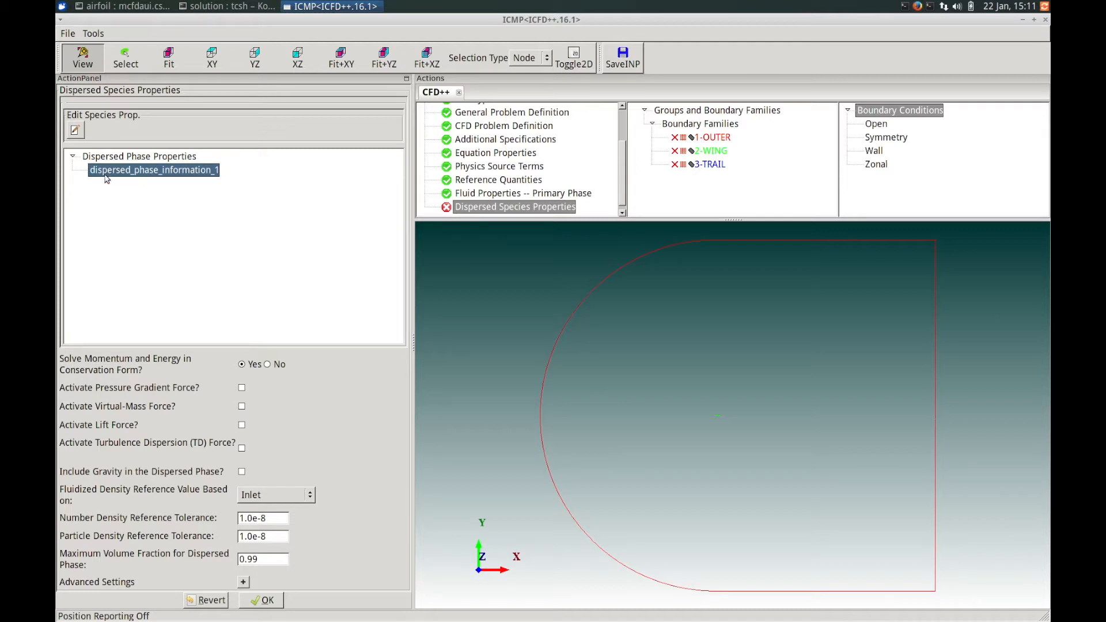
Step: Define the dispersed species as H20 with Liquid particles and change its initial particle diameter
left_click(75, 130)
left_click_drag(288, 142, 431, 202)
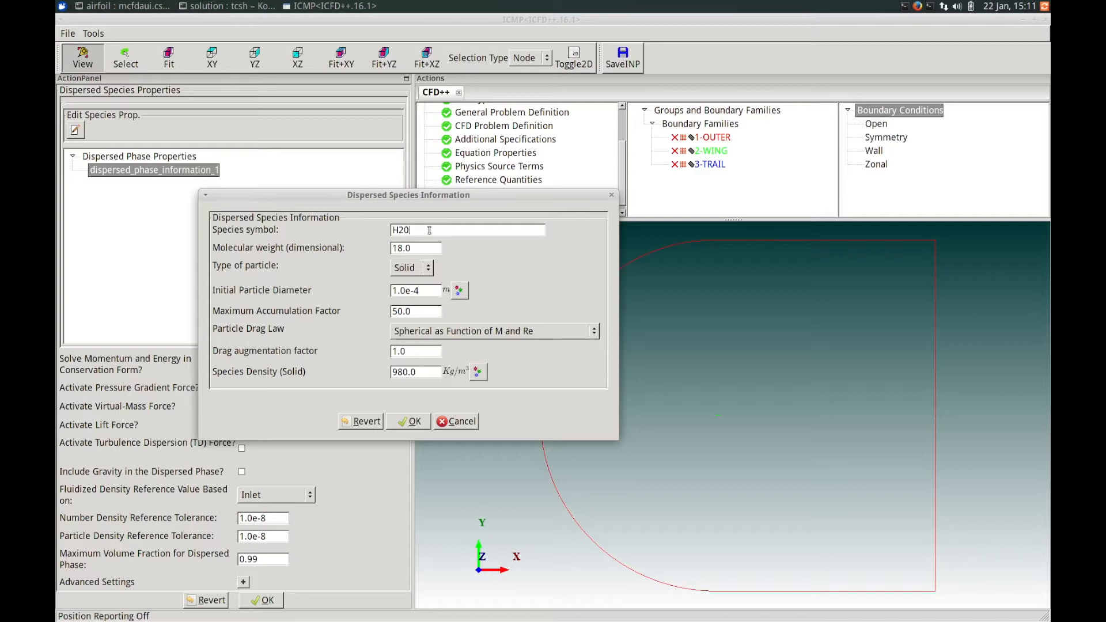
key("Tab")
left_click(435, 250)
left_click(432, 267)
left_click(423, 256)
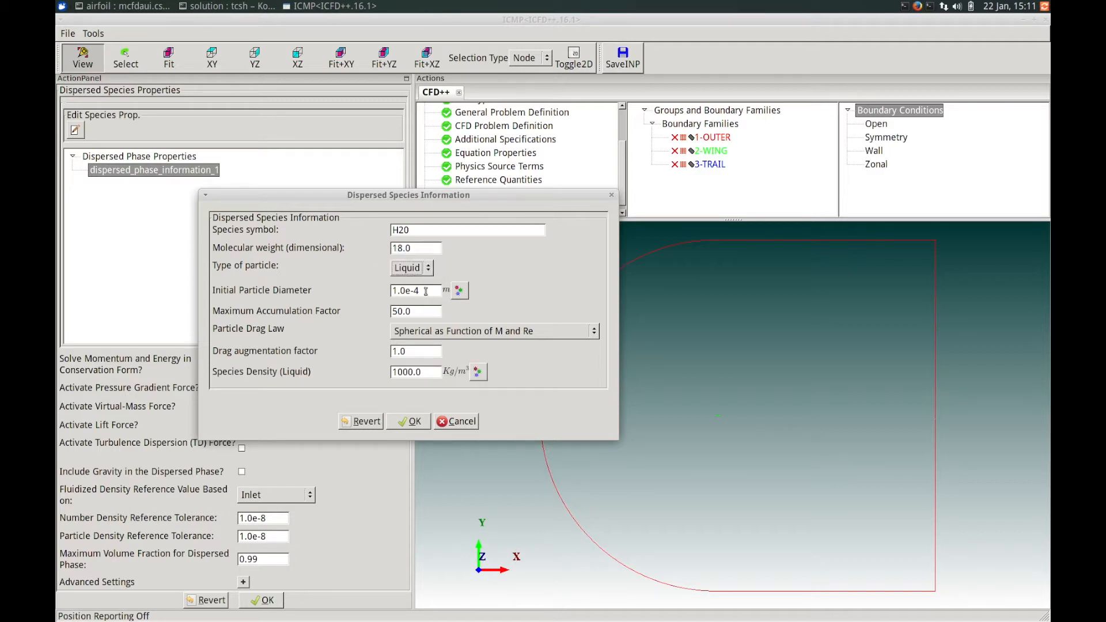
left_click(406, 290)
key("BackSpace")
type("6")
left_click(412, 423)
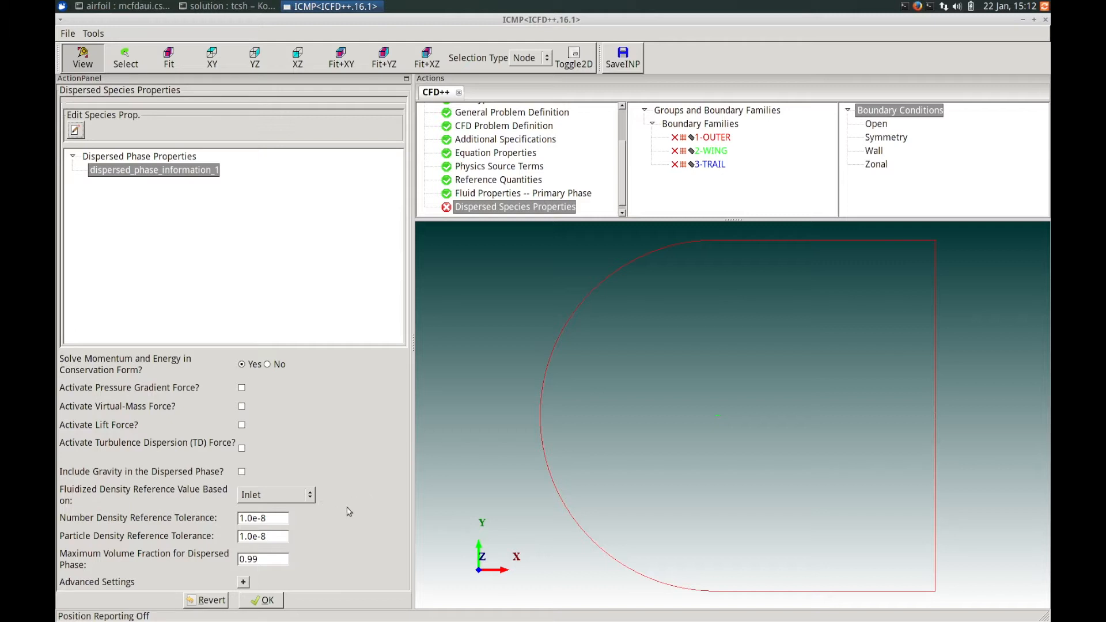
Step: Keep the fluidized density reference value based on Inlet and accept the dispersed species properties
left_click(310, 497)
left_click(296, 497)
left_click(268, 600)
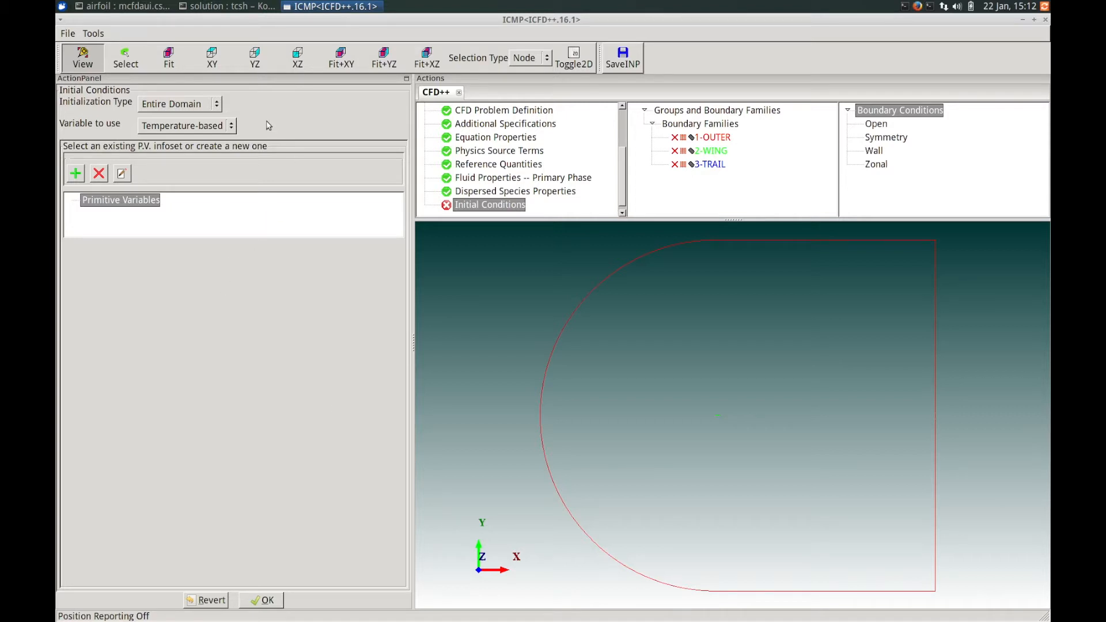
Step: Keep Entire Domain initialization with Temperature-based variables, create a primitive variables infoset and open it for editing
left_click(218, 104)
left_click(185, 103)
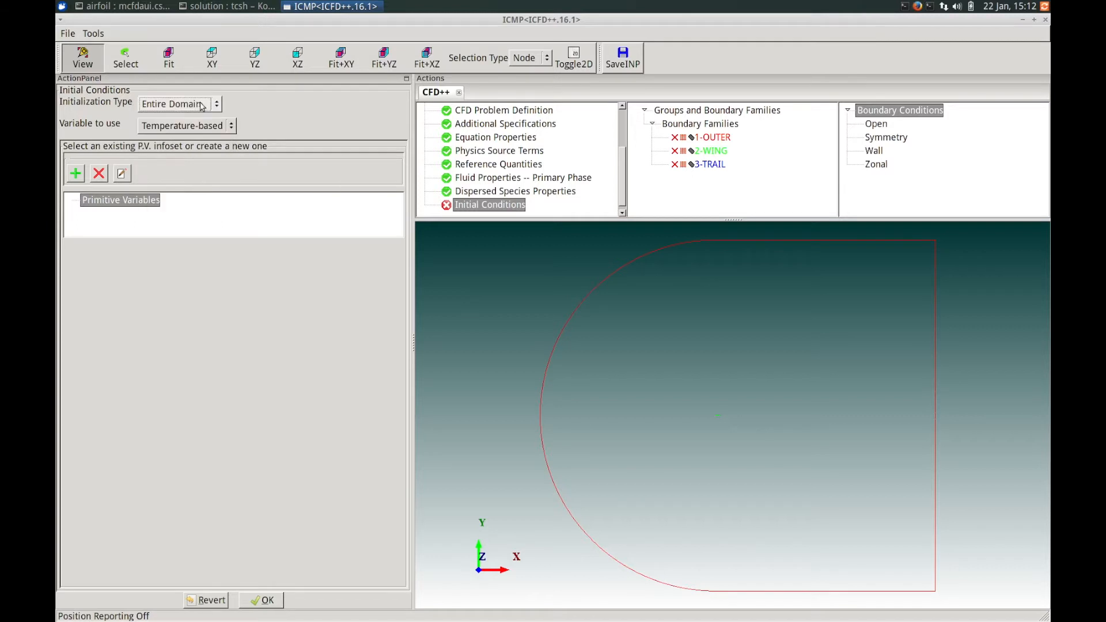
left_click(231, 126)
left_click(222, 126)
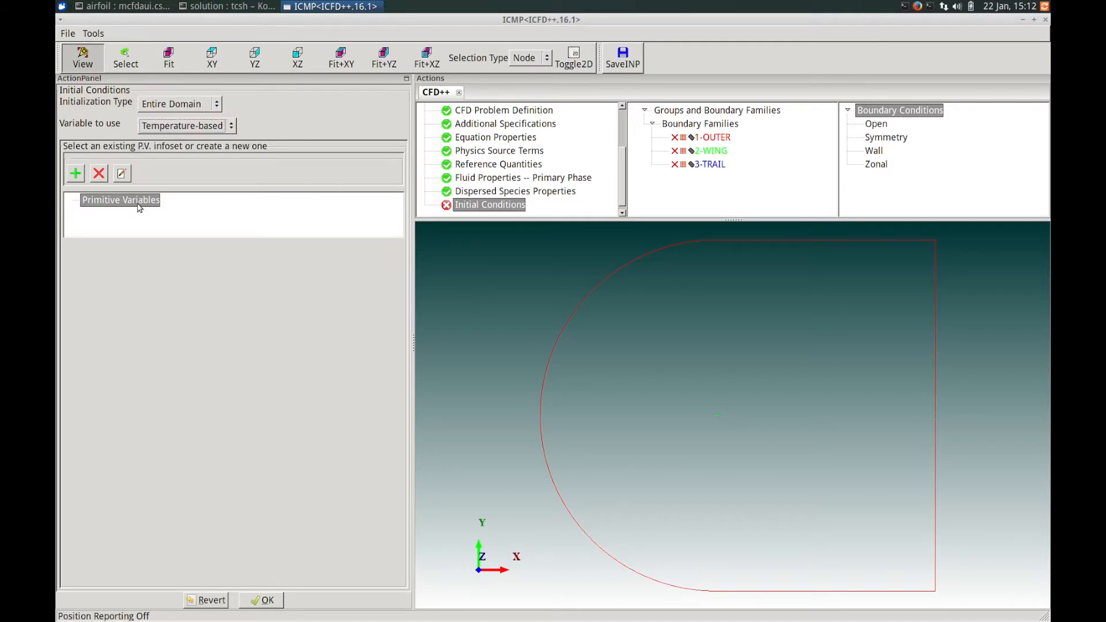
left_click(76, 174)
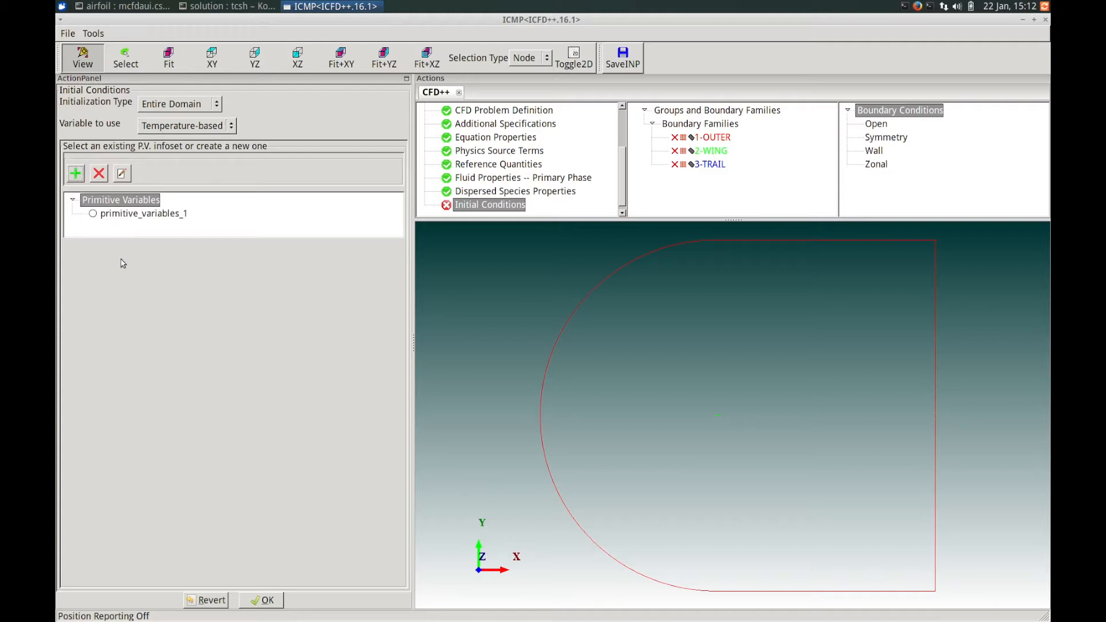
left_click(111, 218)
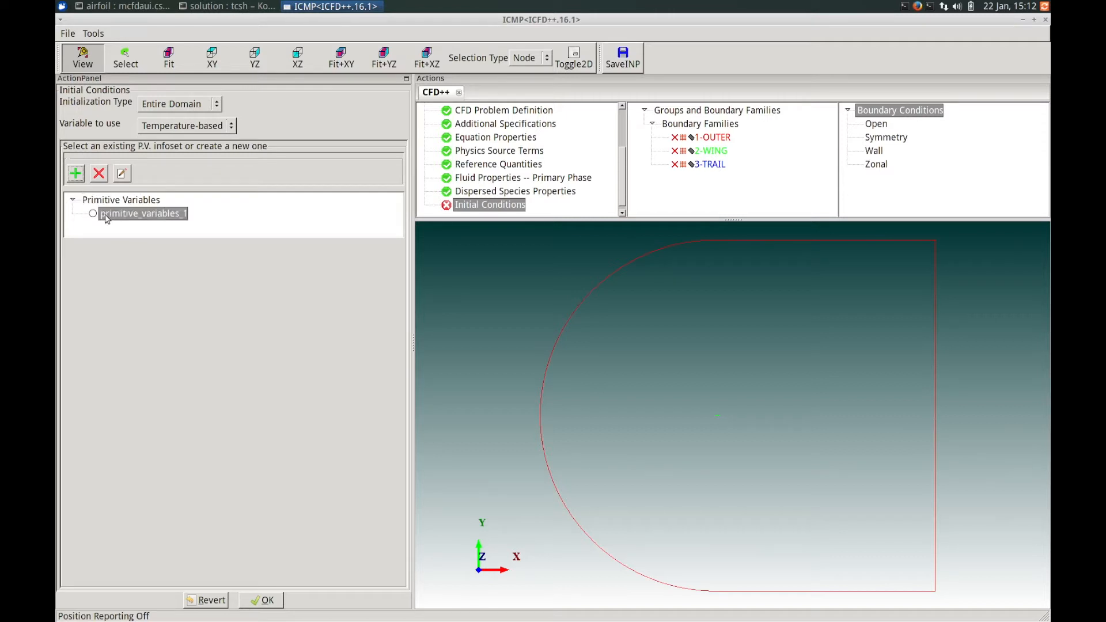
left_click(122, 173)
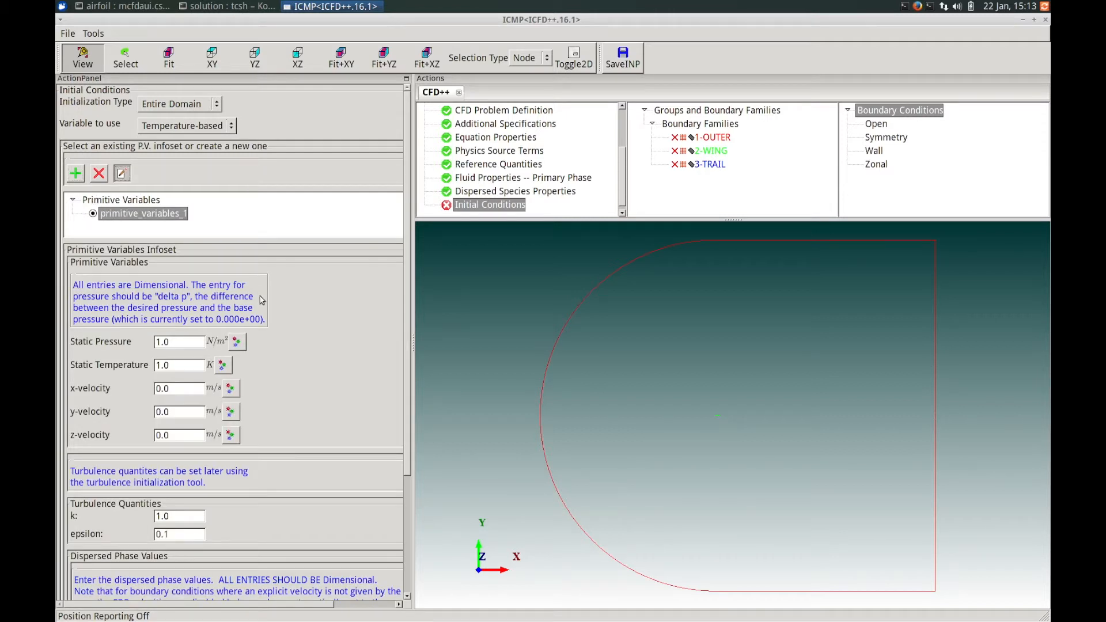
Step: Set the initial static pressure to 101325 N/m², static temperature to 288.15 K, x-velocity to 135.6308 m/s and y-velocity to 11.86616 m/s
left_click_drag(259, 18, 389, 113)
left_click(270, 233)
key("BackSpace")
key("BackSpace")
key("BackSpace")
type("101325")
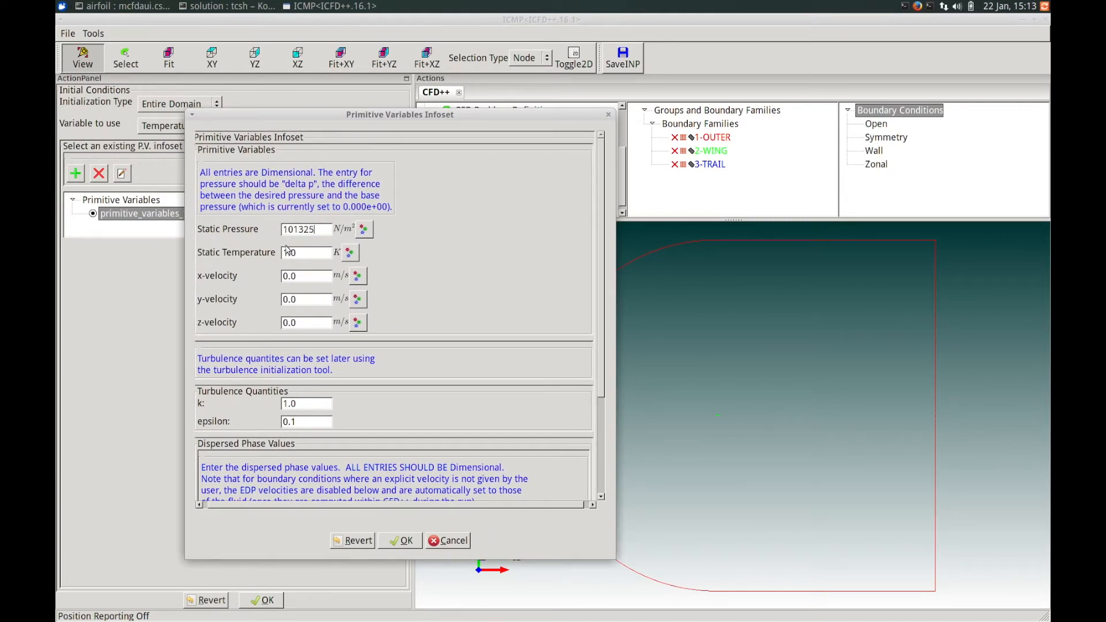
left_click(289, 252)
type("288.15")
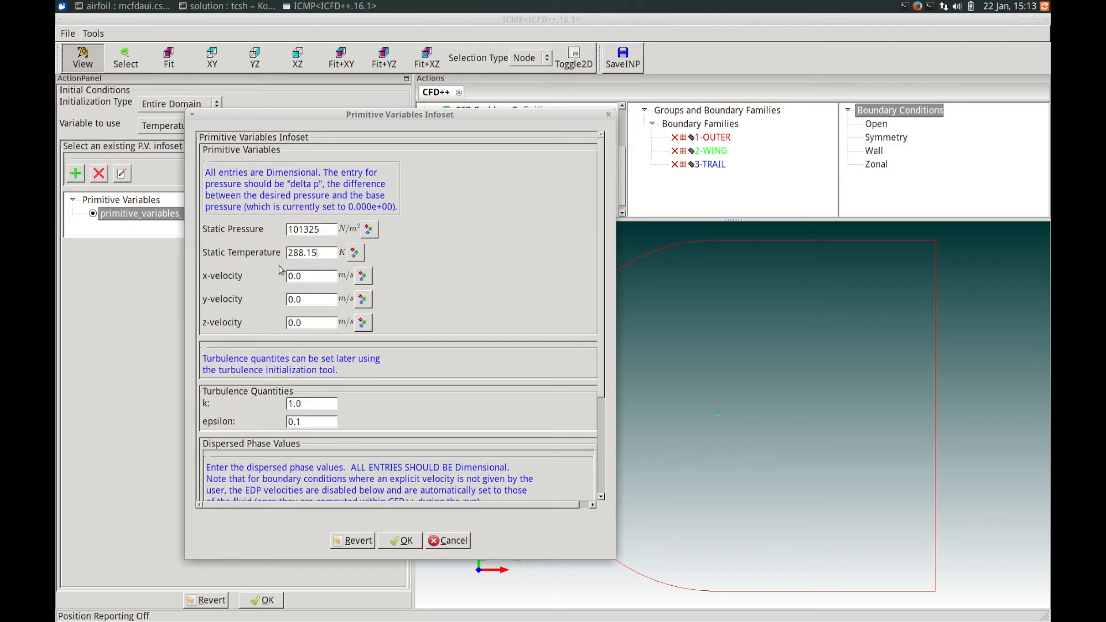
key("Tab")
key("BackSpace")
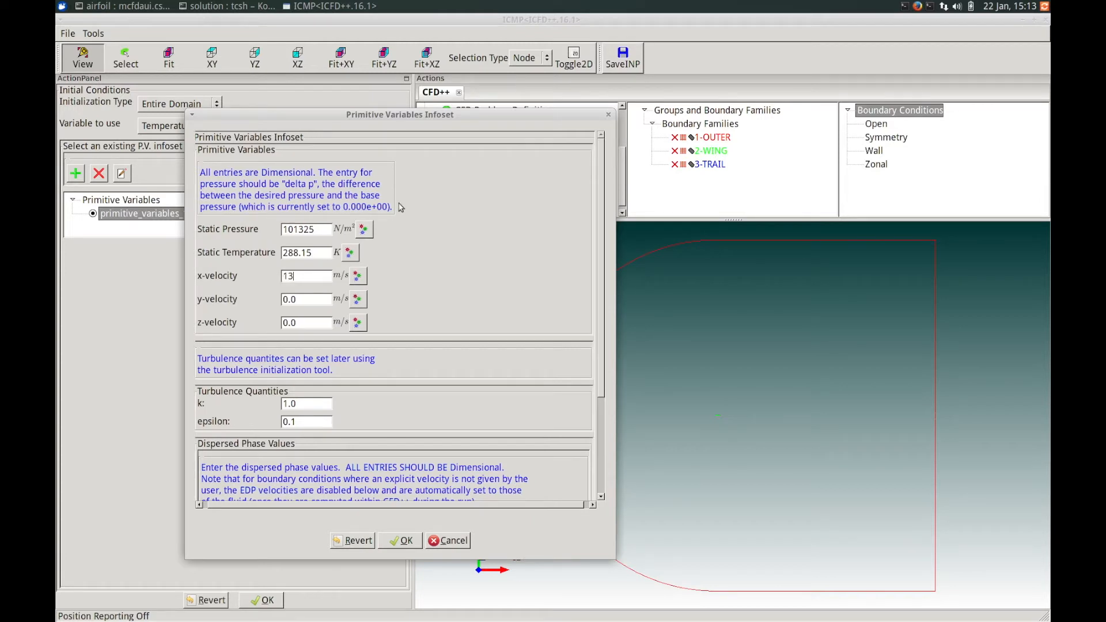
type("135.6308")
key("Tab")
key("BackSpace")
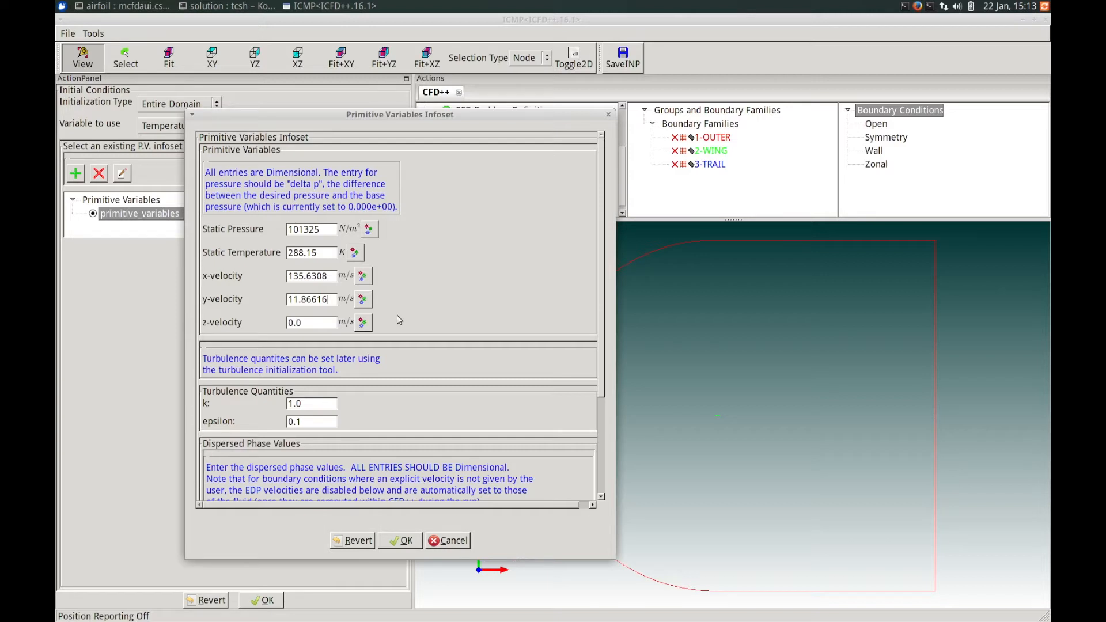
Step: Give the dispersed H20 phase a density of 0.05 kg/m³, X-Vel 135.6308 m/s and Y-Vel 11.86616 m/s, and accept the infoset
left_click_drag(598, 348, 600, 431)
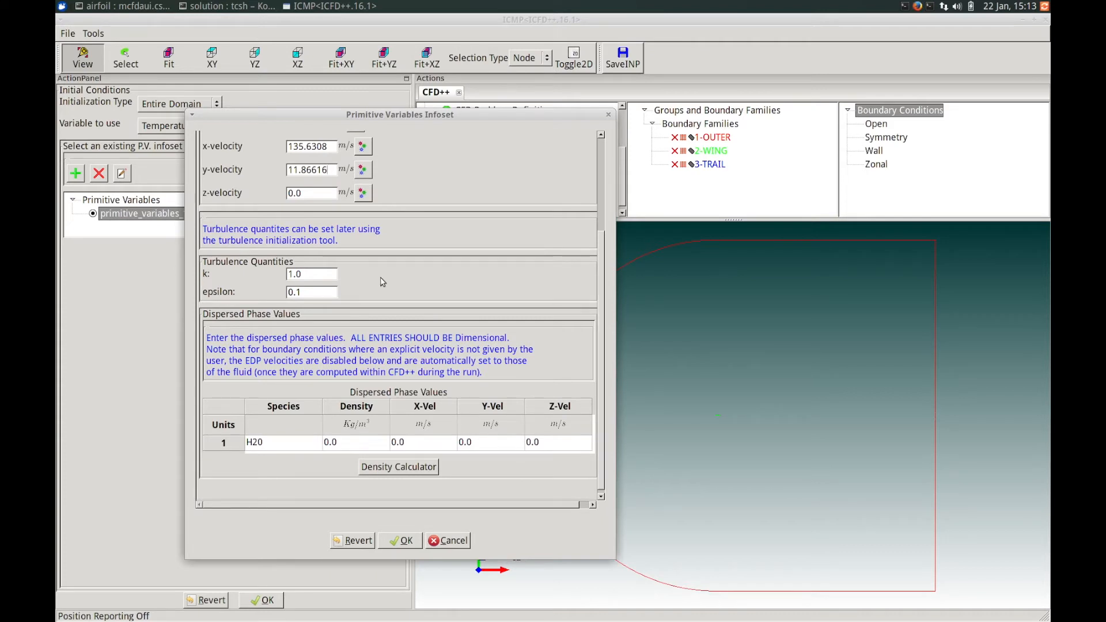
left_click_drag(599, 314, 600, 370)
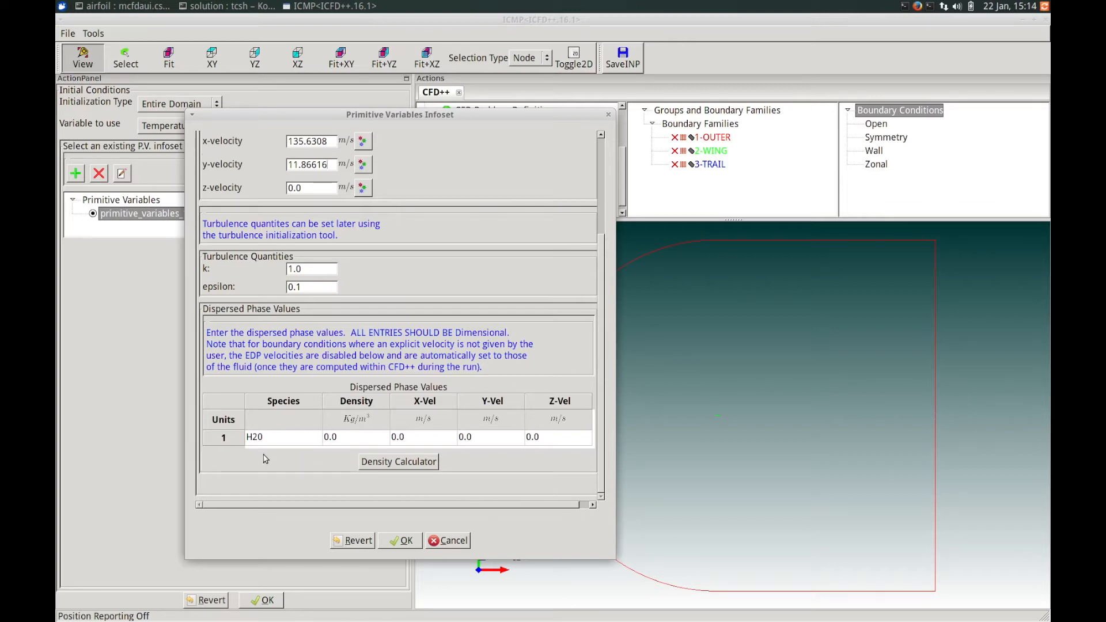
double_click(334, 436)
type("0.05")
left_click(422, 442)
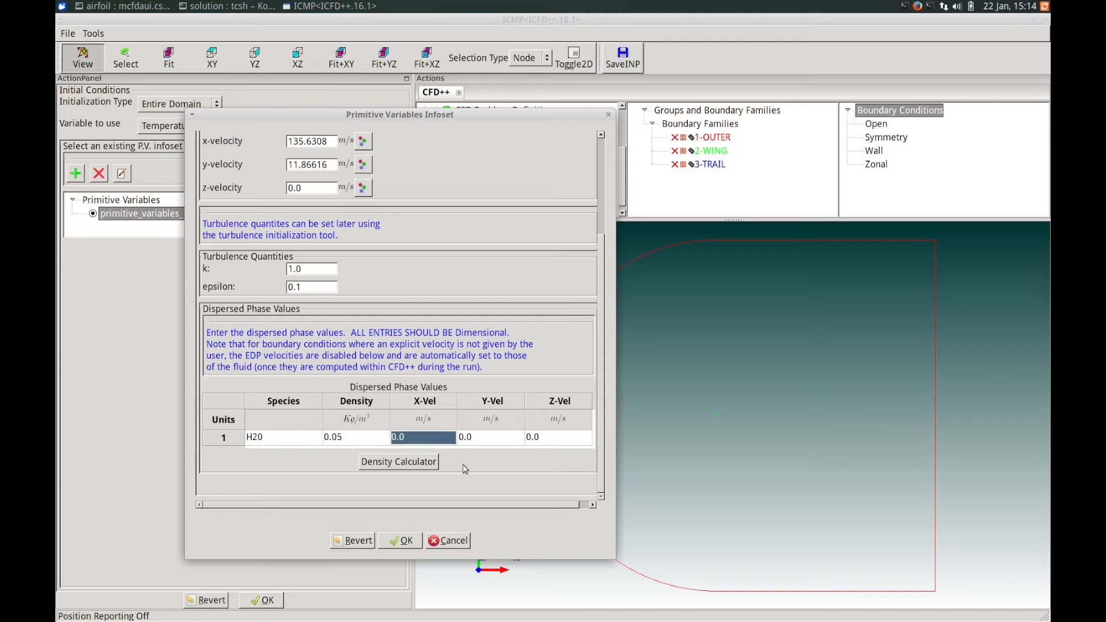
type("135.6308")
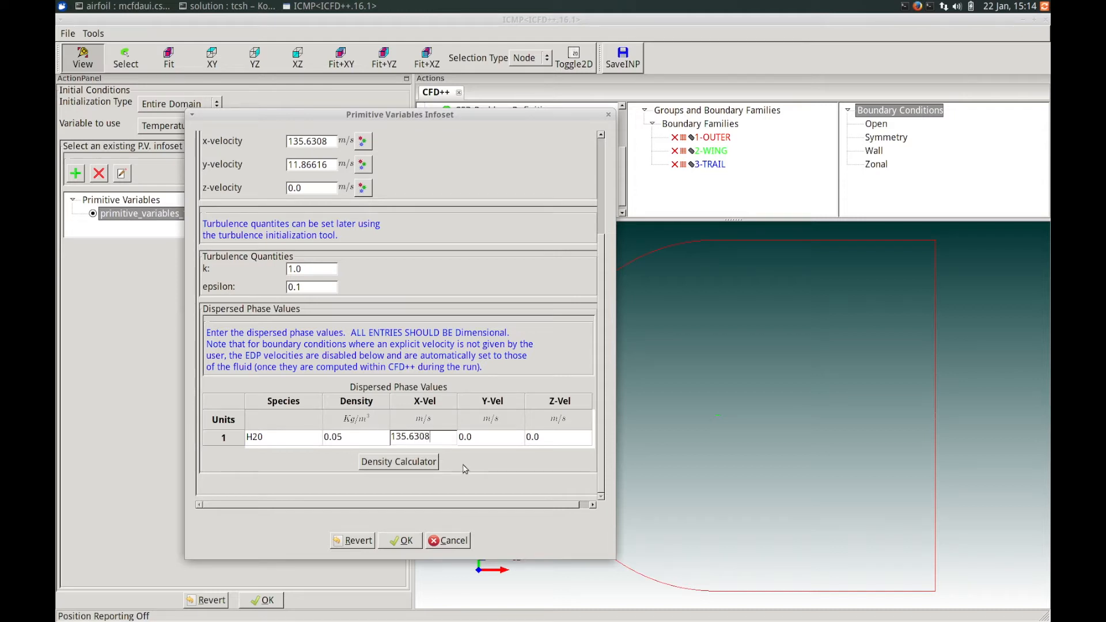
left_click(482, 437)
type("08")
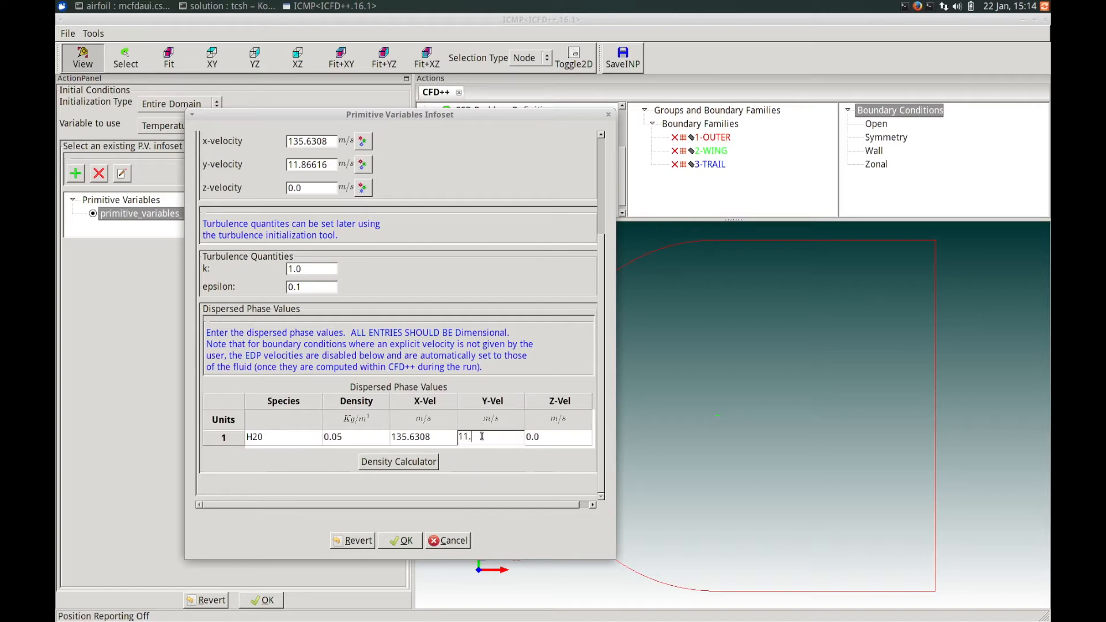
type("1.86616")
left_click(401, 540)
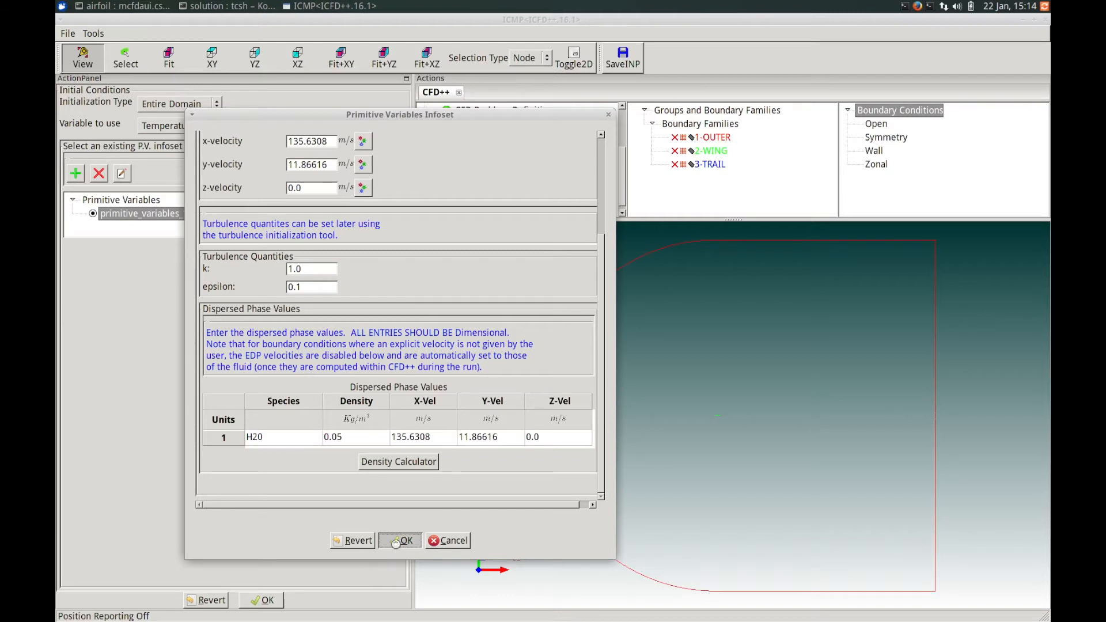
left_click_drag(407, 260, 407, 358)
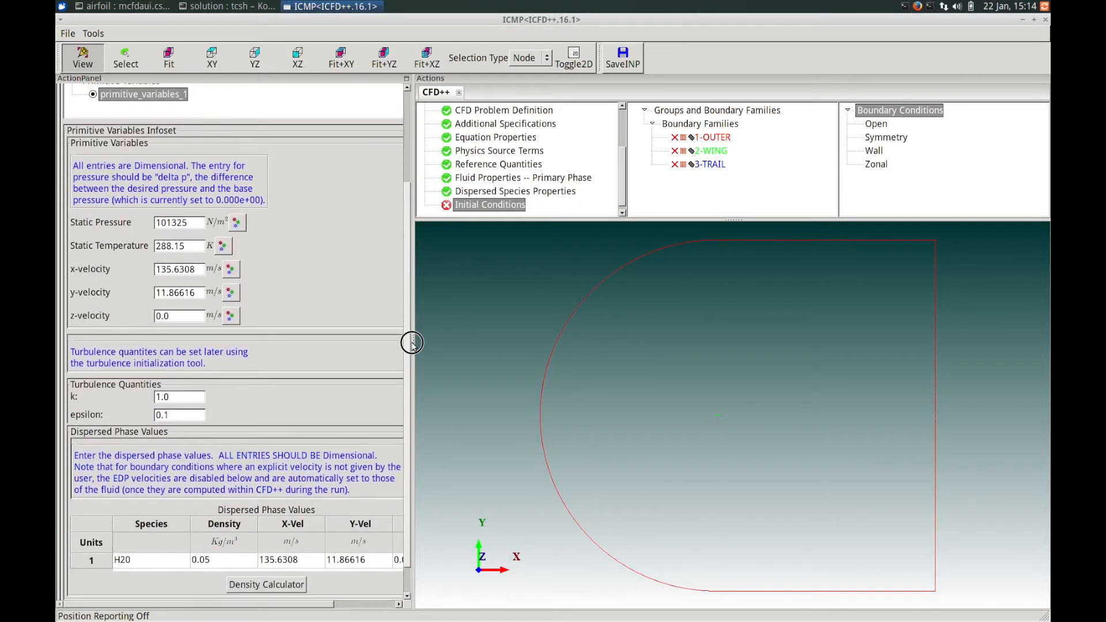
Step: Accept the initial conditions based on primitive_variables_1 and proceed to the boundary conditions
left_click_drag(406, 311, 409, 384)
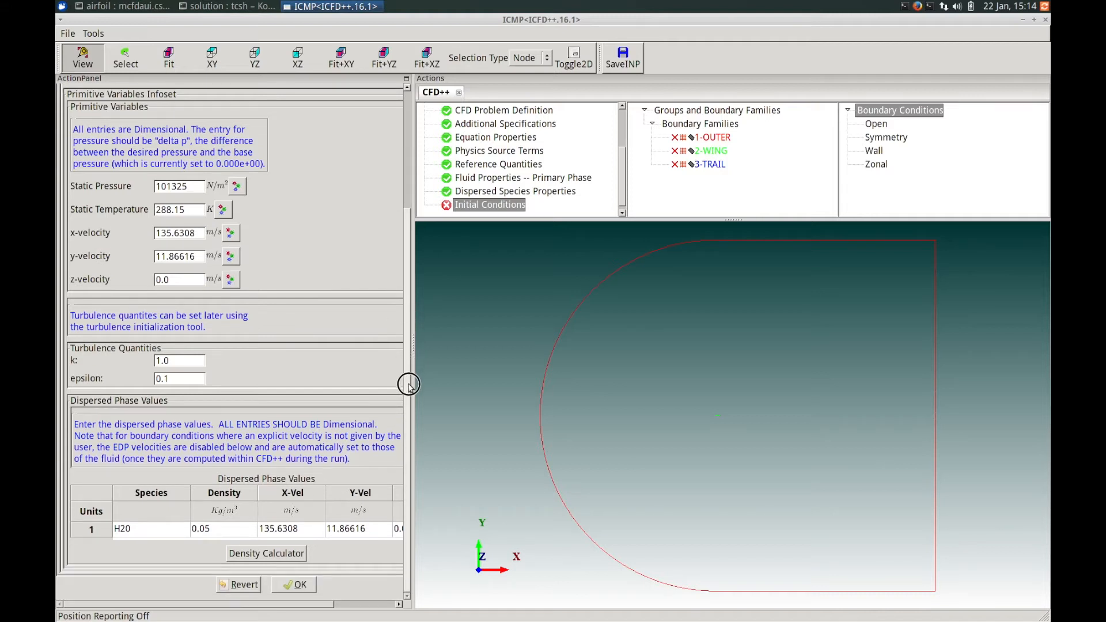
mouse_move(314, 607)
left_mouse_down()
mouse_move(363, 605)
mouse_move(298, 607)
left_mouse_up()
left_click(297, 585)
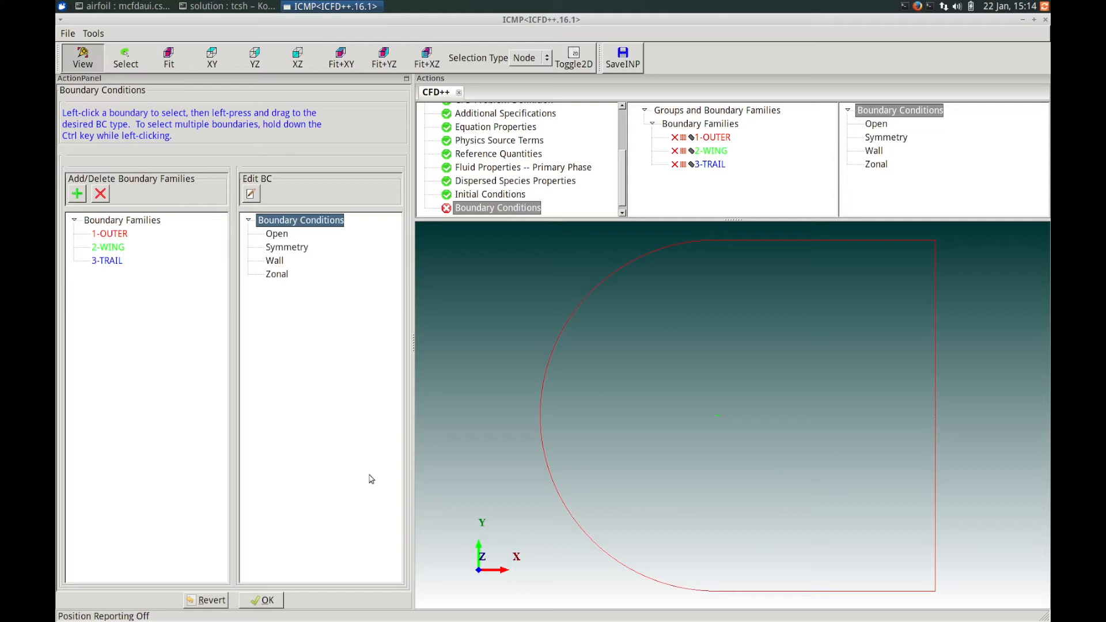
Step: Examine the shape of the WING airfoil boundary up close within the outer domain
left_click(687, 142)
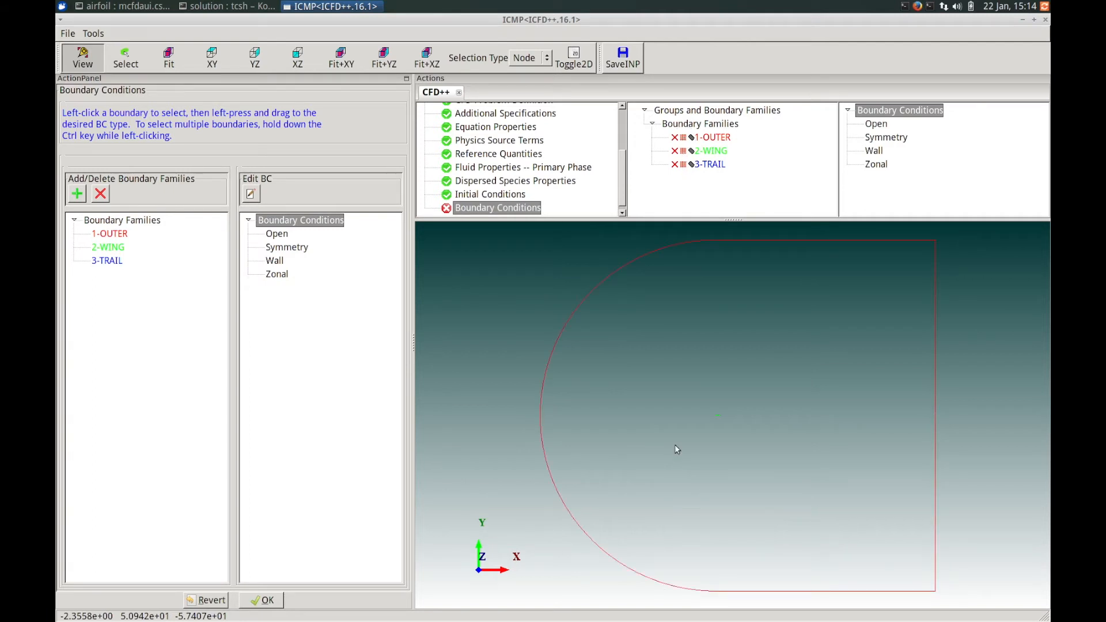
right_click_drag(696, 441, 695, 329)
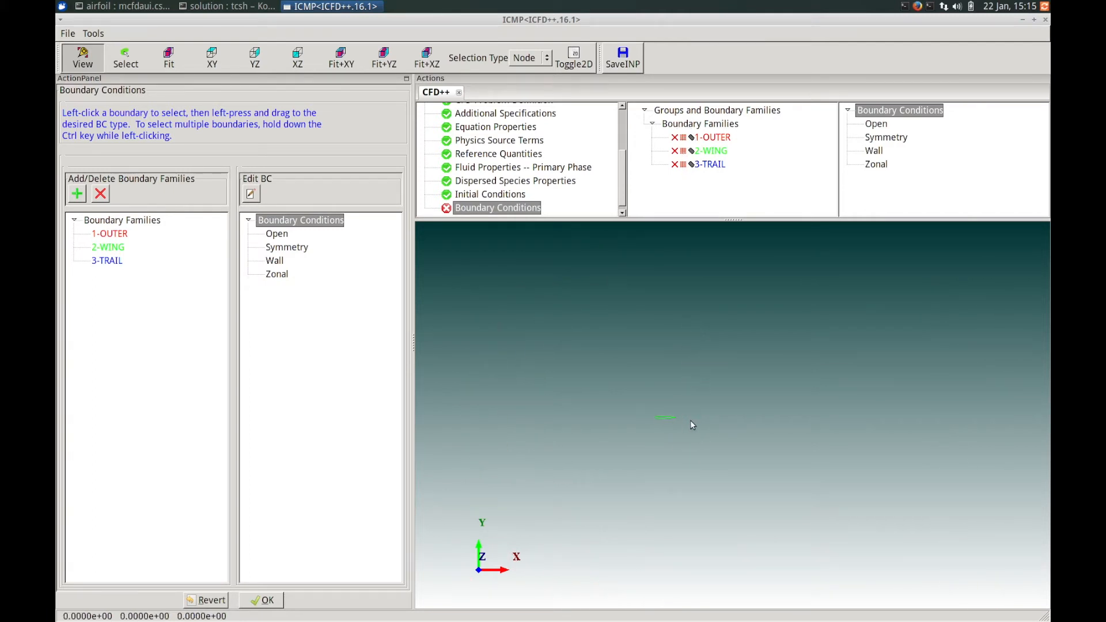
right_click_drag(685, 433, 696, 326)
right_click_drag(635, 422, 675, 372)
middle_click_drag(487, 420, 612, 419)
right_click_drag(634, 472, 635, 397)
middle_click_drag(595, 415, 659, 415)
right_click_drag(659, 416, 628, 397)
middle_click_drag(600, 413, 672, 410)
right_click_drag(650, 418, 651, 403)
middle_click_drag(604, 419, 650, 423)
middle_click_drag(639, 370, 782, 374)
right_click_drag(716, 377, 705, 466)
middle_click_drag(706, 421, 975, 424)
right_click_drag(747, 396, 738, 474)
middle_click_drag(633, 432, 671, 421)
left_click(202, 61)
Step: Assign the OUTER boundary to an Open inflow and outflow condition using Primitive Variables and the Characteristics-based condition type
left_click(118, 234)
left_click_drag(121, 236, 284, 239)
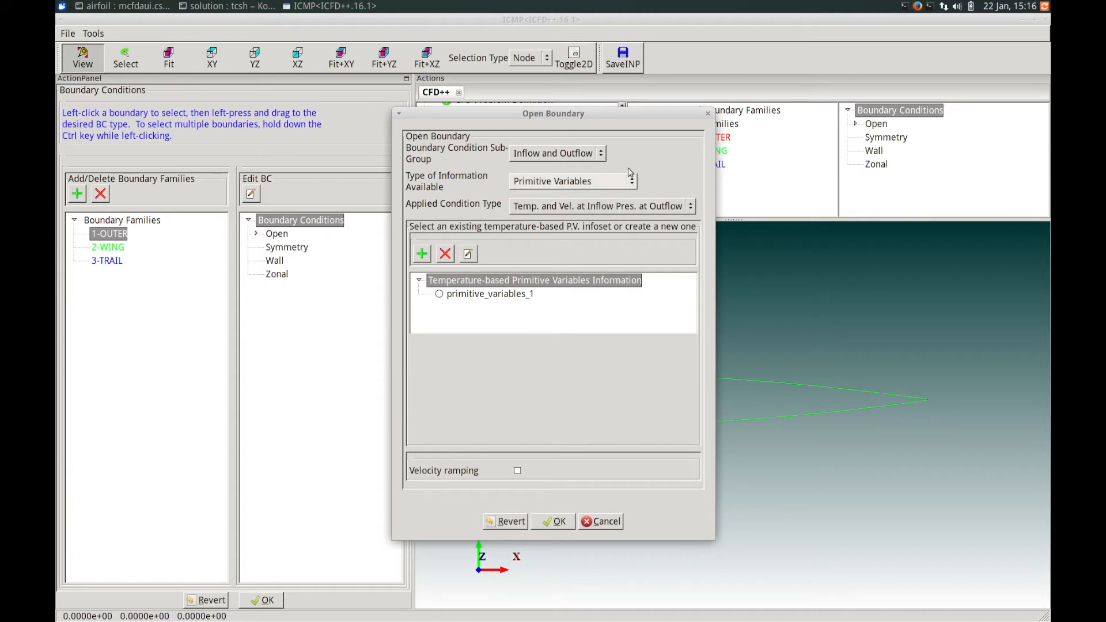
left_click(601, 154)
left_click(582, 159)
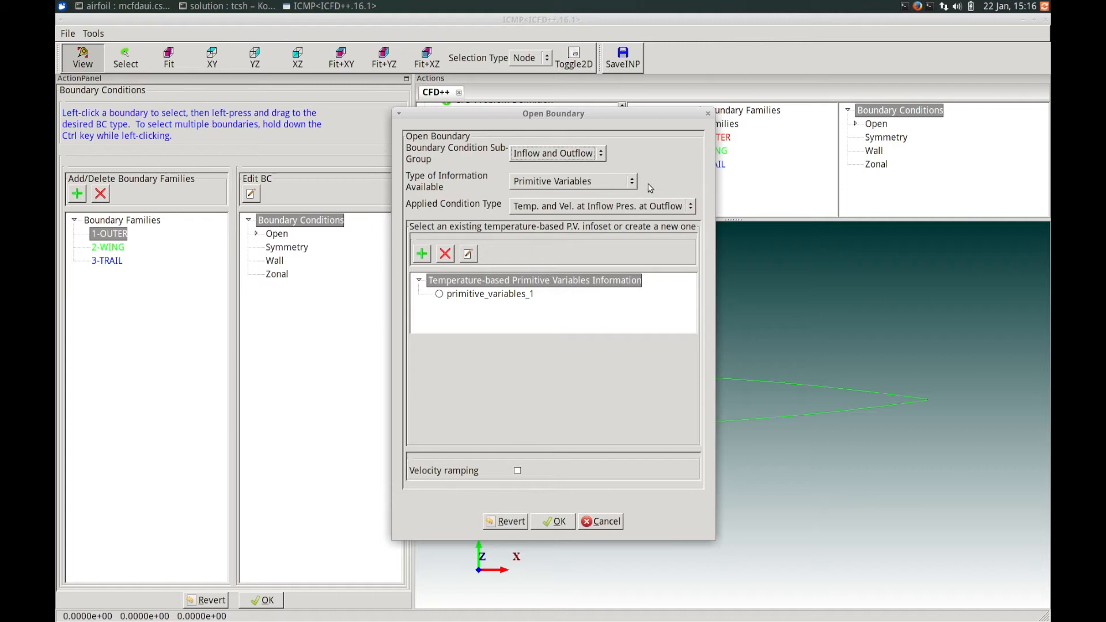
left_click(688, 206)
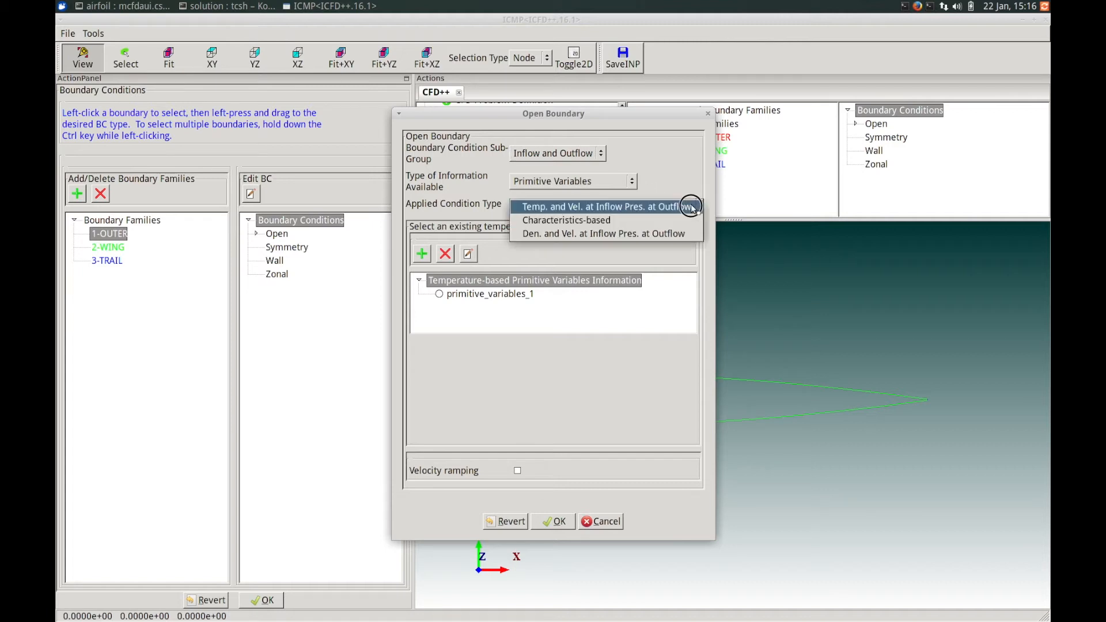
left_click(621, 220)
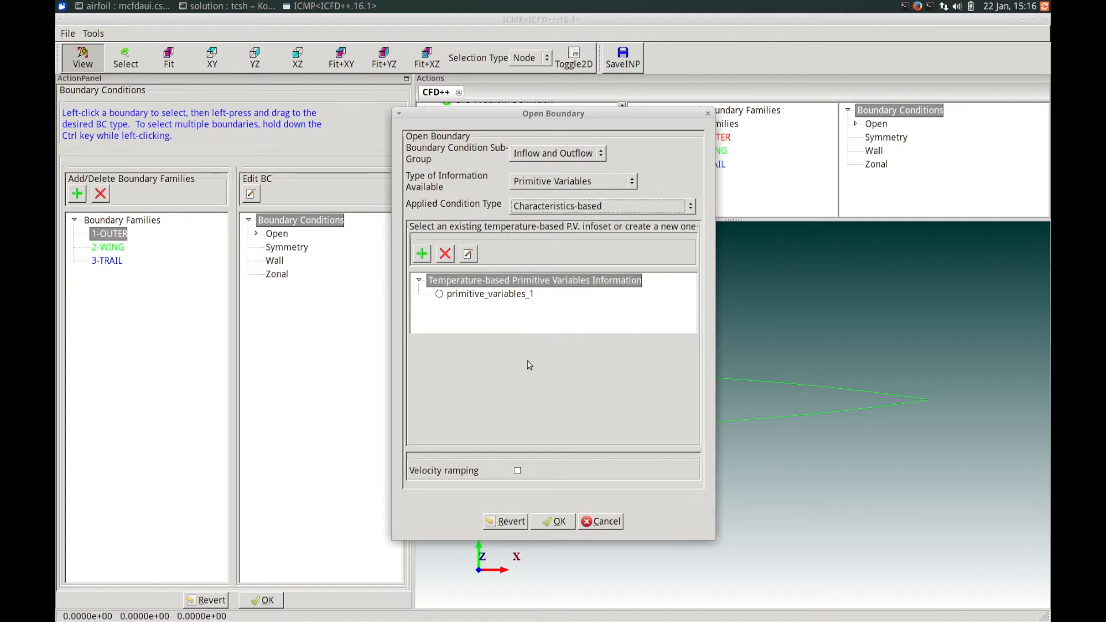
Step: Use the primitive_variables_1 infoset for the open boundary, check its dispersed phase values and accept the condition
left_click(464, 295)
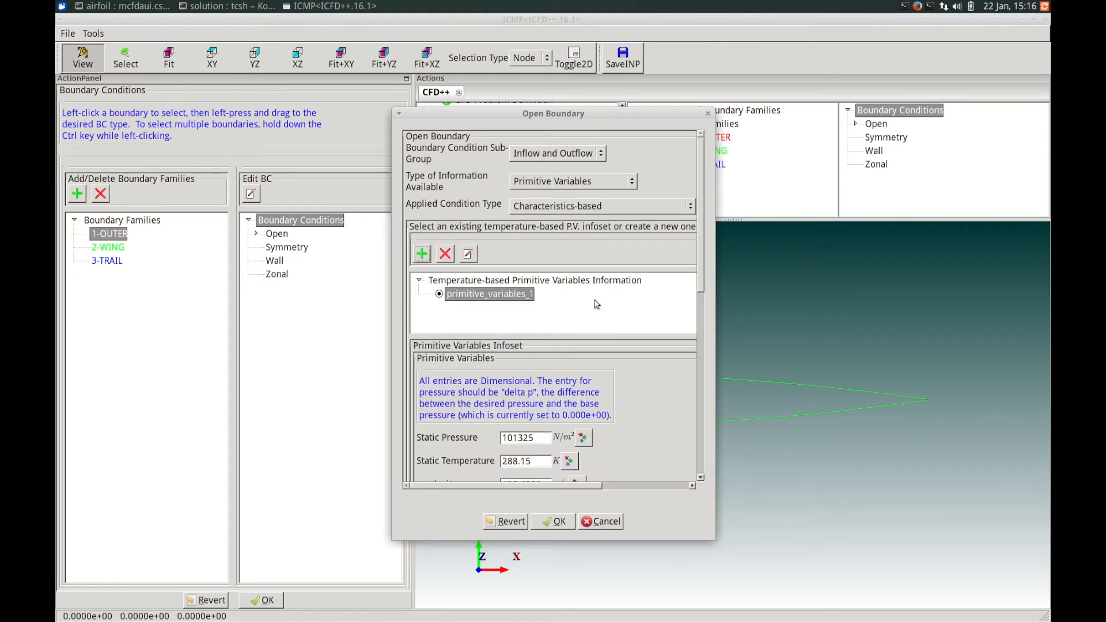
left_click_drag(700, 280, 699, 374)
left_click_drag(702, 300, 703, 384)
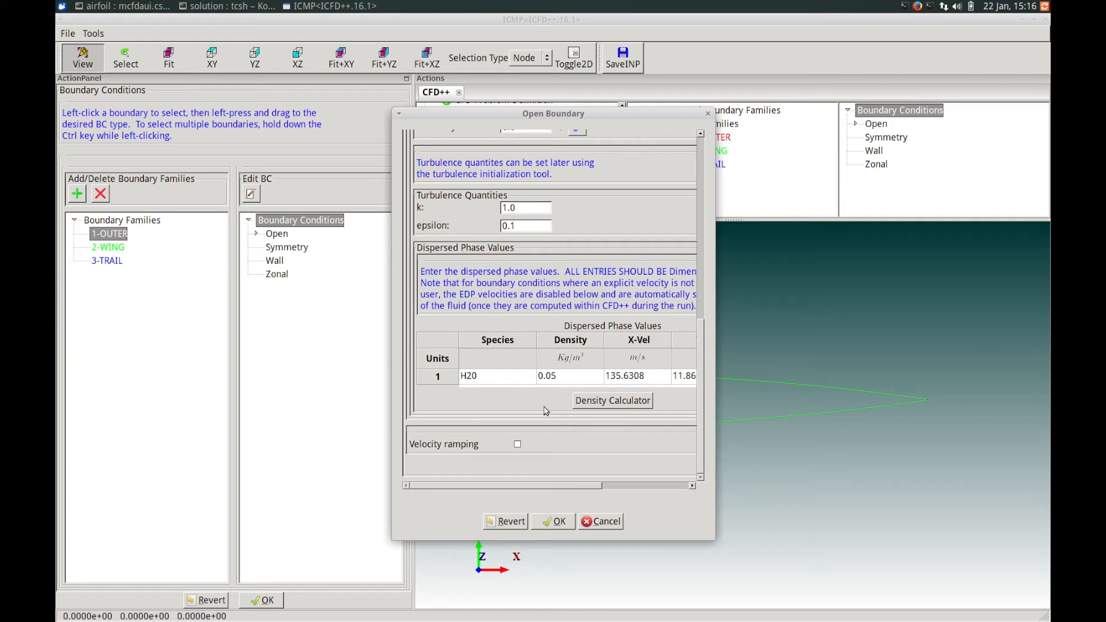
left_click_drag(544, 485, 589, 487)
left_click(553, 522)
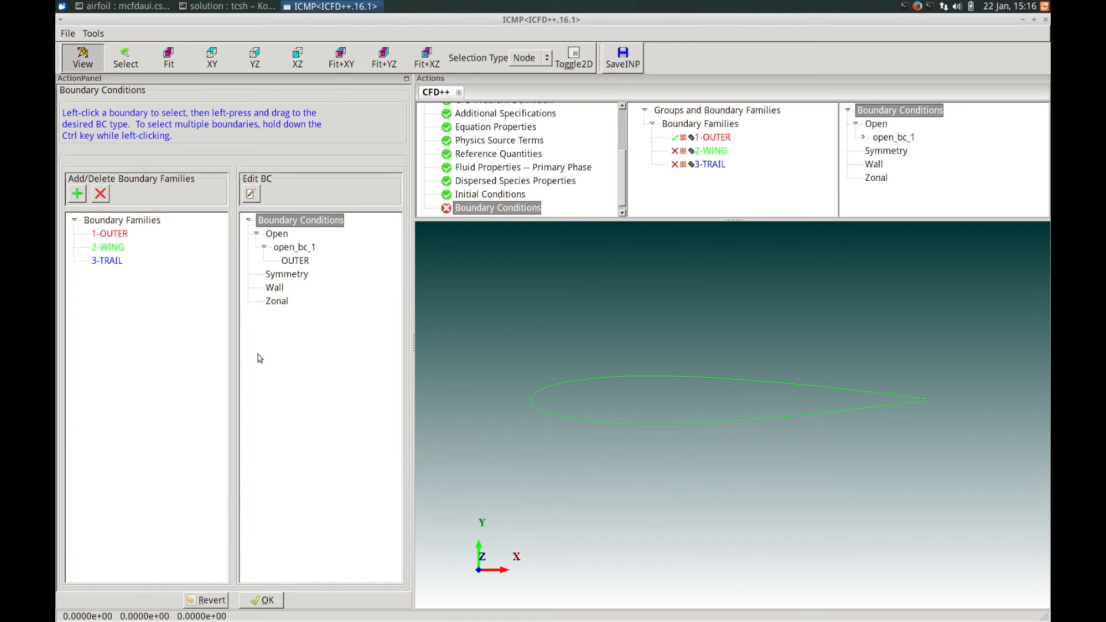
Step: Assign WING to a Viscous, Adiabatic wall condition with Wall Function integration and extrapolated EDP velocities
left_click(109, 251)
left_click_drag(109, 251, 282, 292)
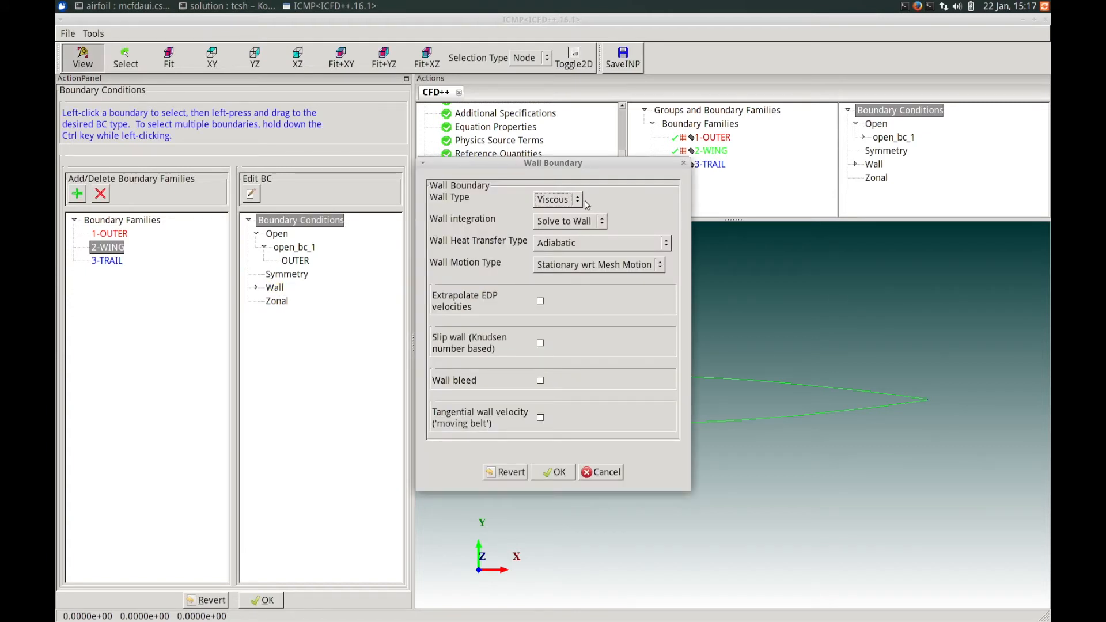
left_click(604, 223)
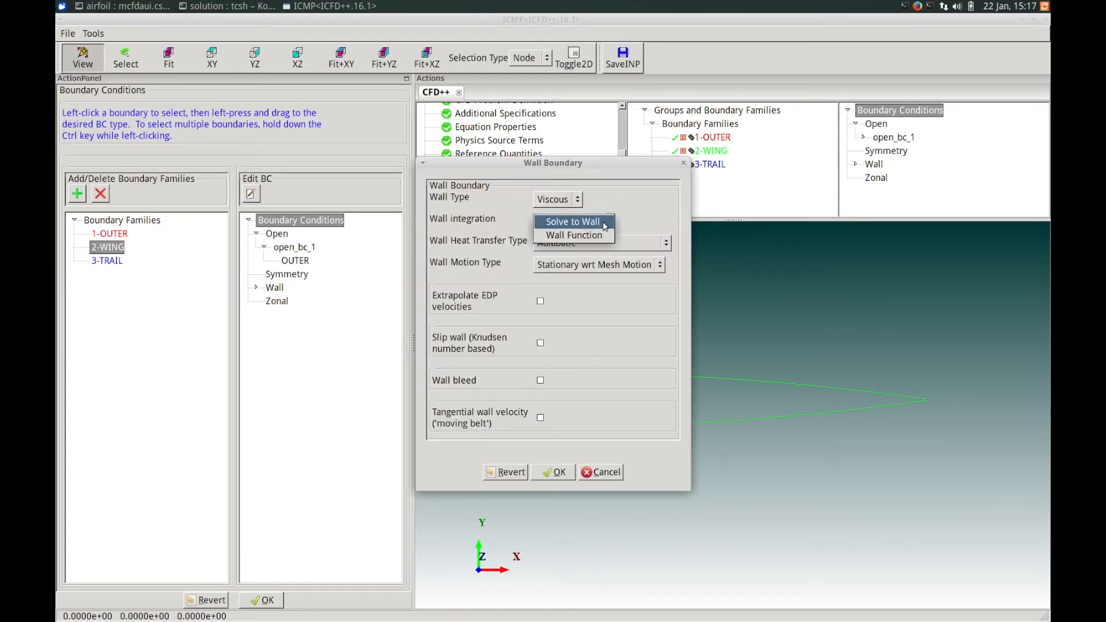
left_click(602, 235)
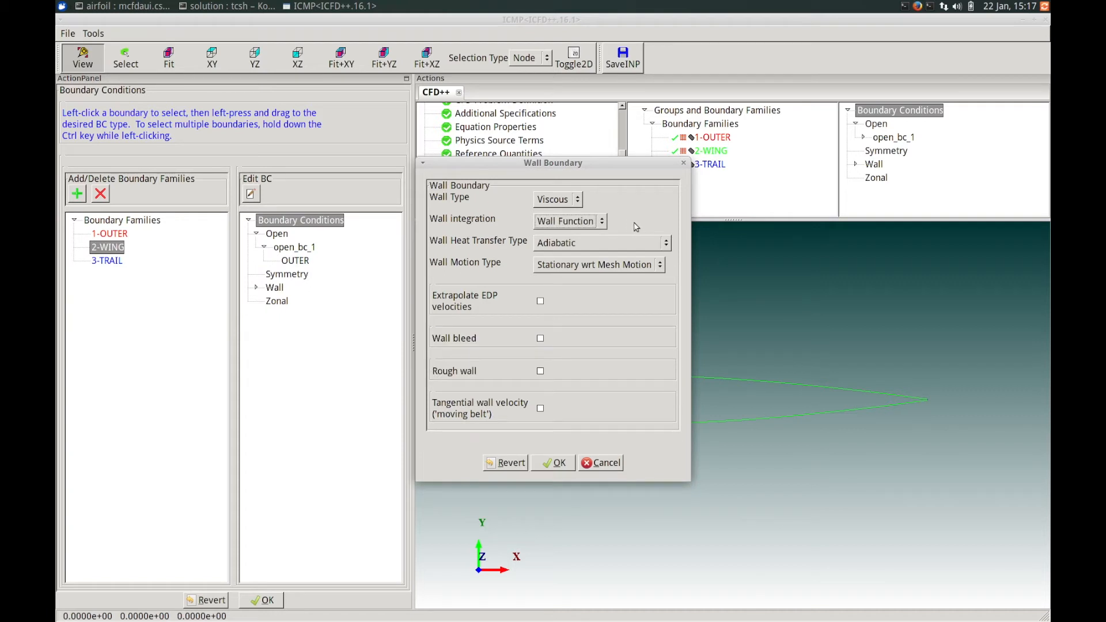
left_click(636, 242)
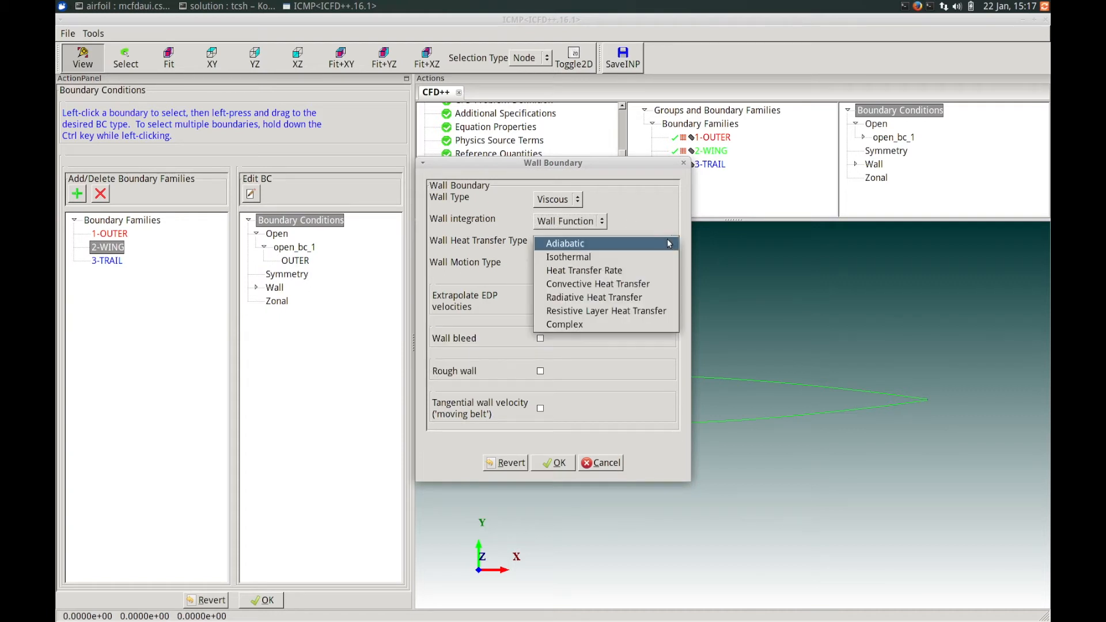
left_click(630, 246)
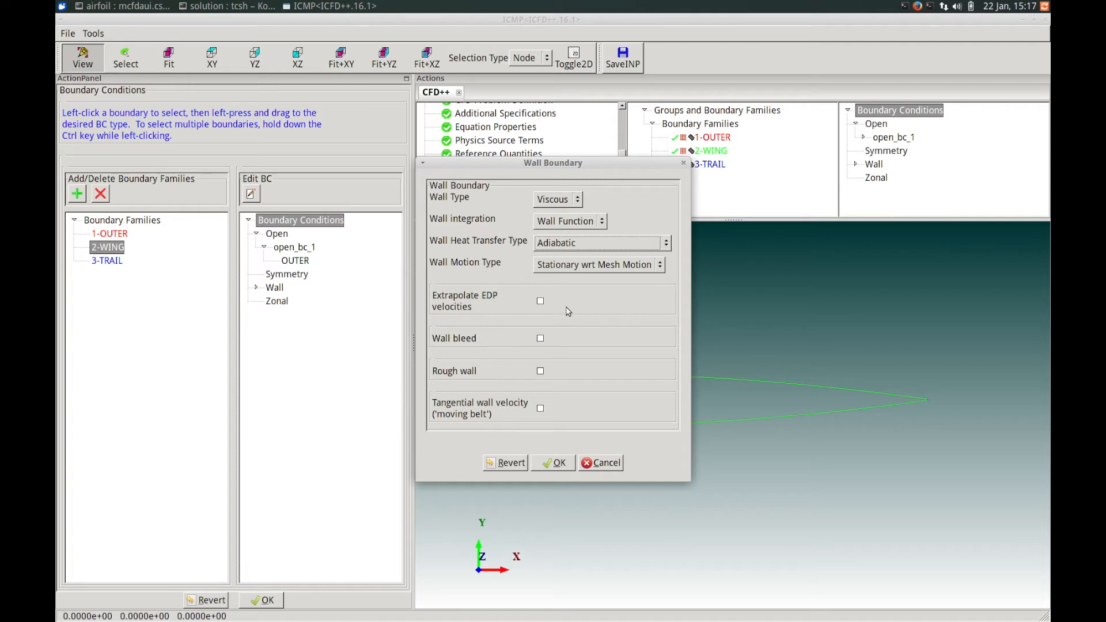
left_click(545, 304)
left_click(555, 463)
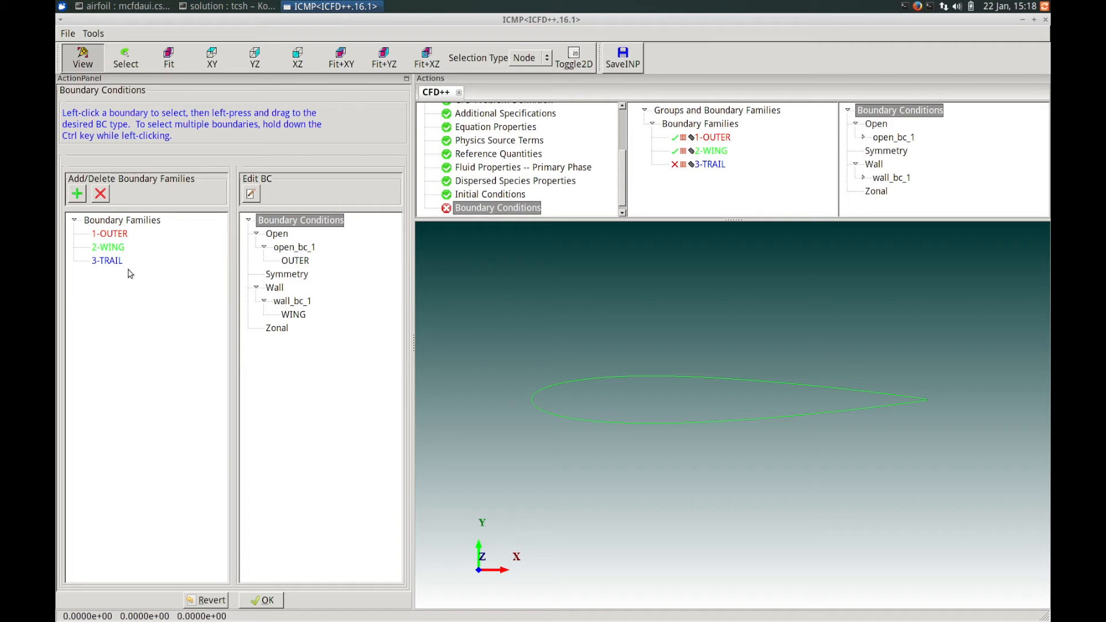
Step: Assign the TRAIL boundary to the existing wall_bc_1 condition, check its settings and accept all boundary conditions
left_click(109, 262)
left_click_drag(108, 264, 296, 310)
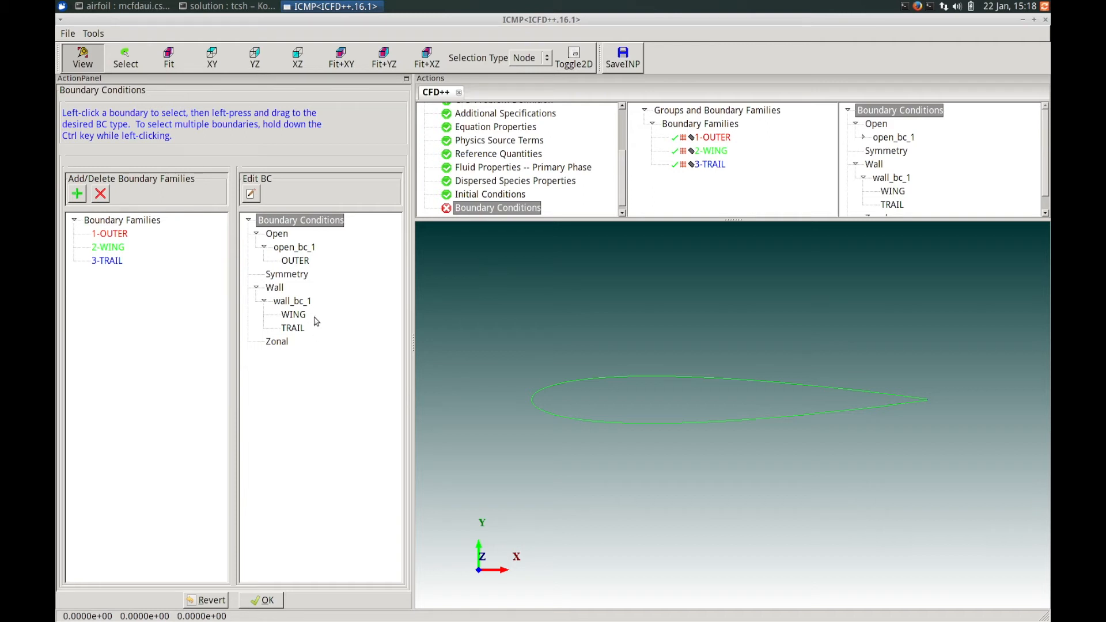
mouse_move(310, 304)
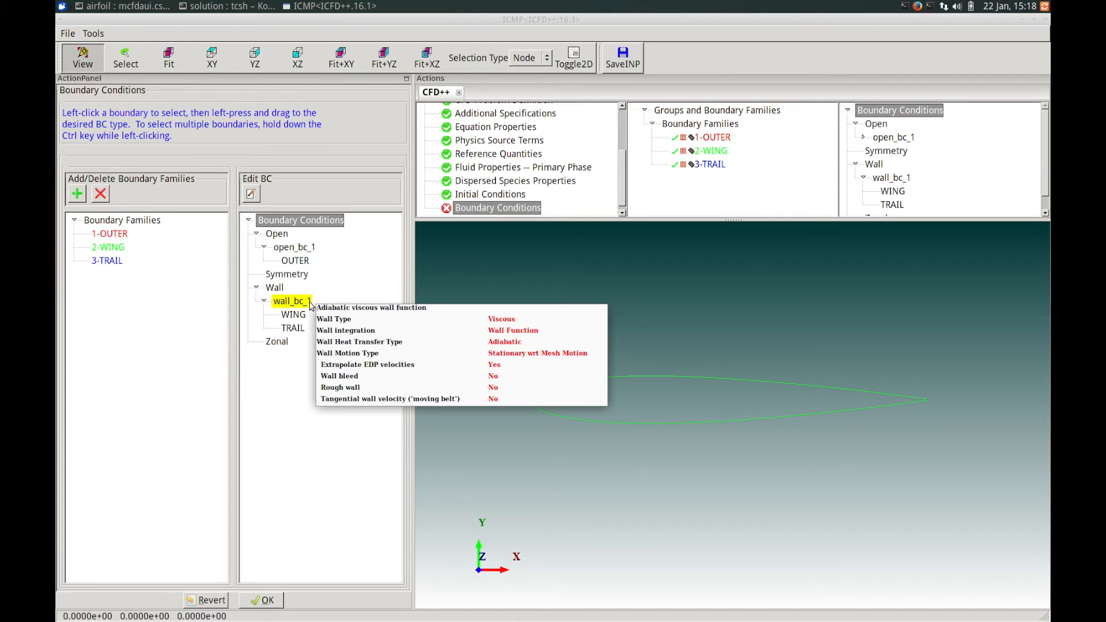
left_click(262, 600)
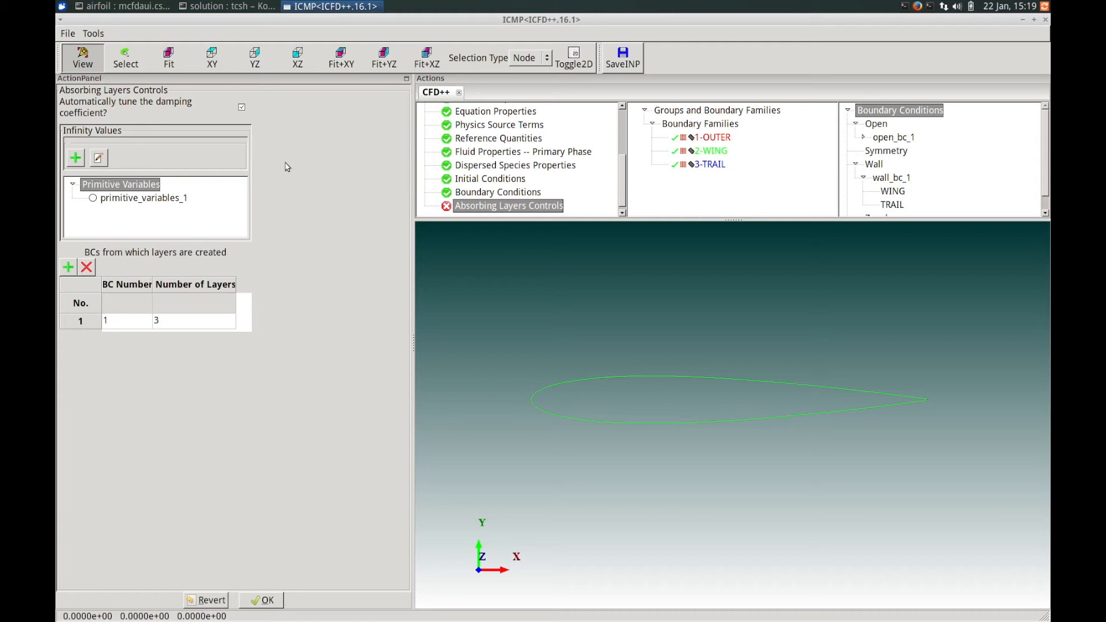
Step: Use primitive_variables_1 as the absorbing layers' infinity values, keep 3 layers from BC 1, and accept the default turbulence controls
left_click(140, 199)
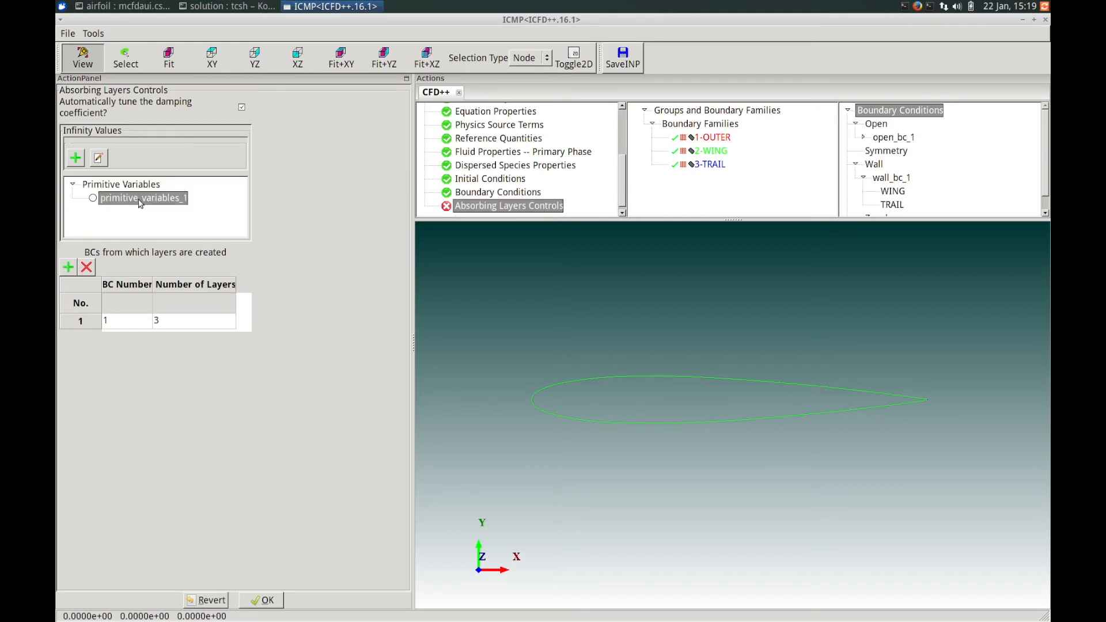
left_click(93, 199)
right_click_drag(665, 415, 670, 587)
left_click(212, 58)
middle_click_drag(668, 330, 646, 332)
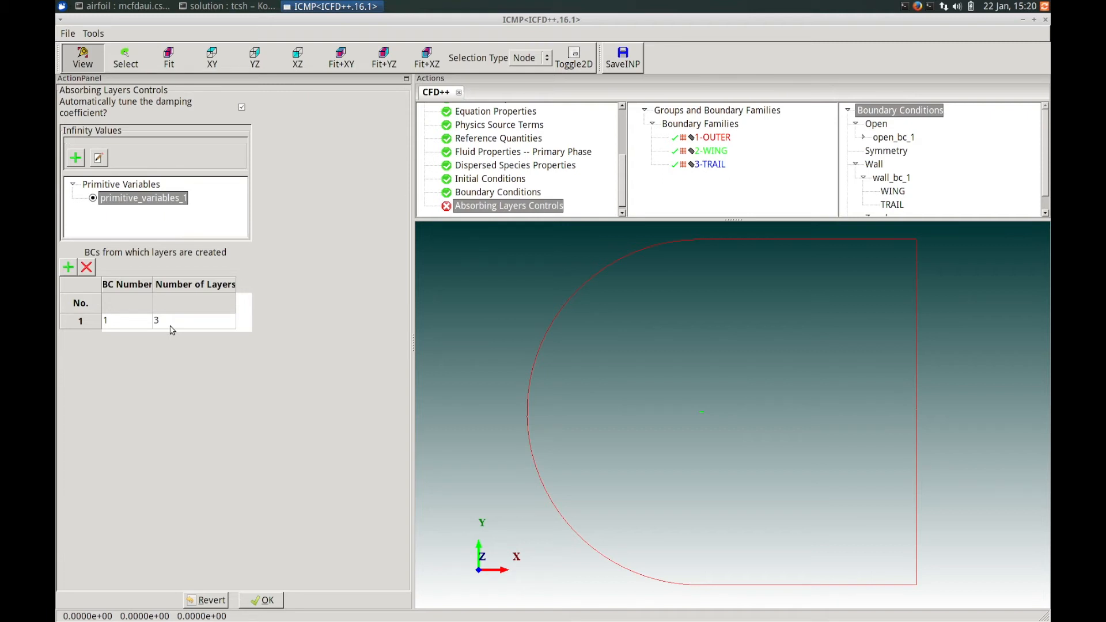
left_click(261, 600)
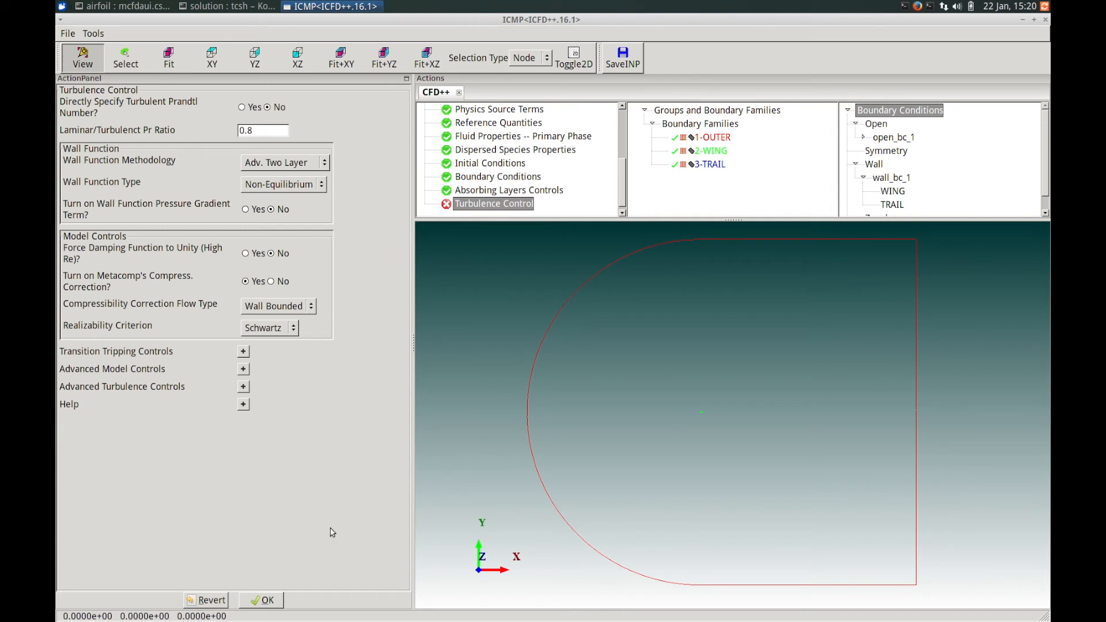
left_click(277, 600)
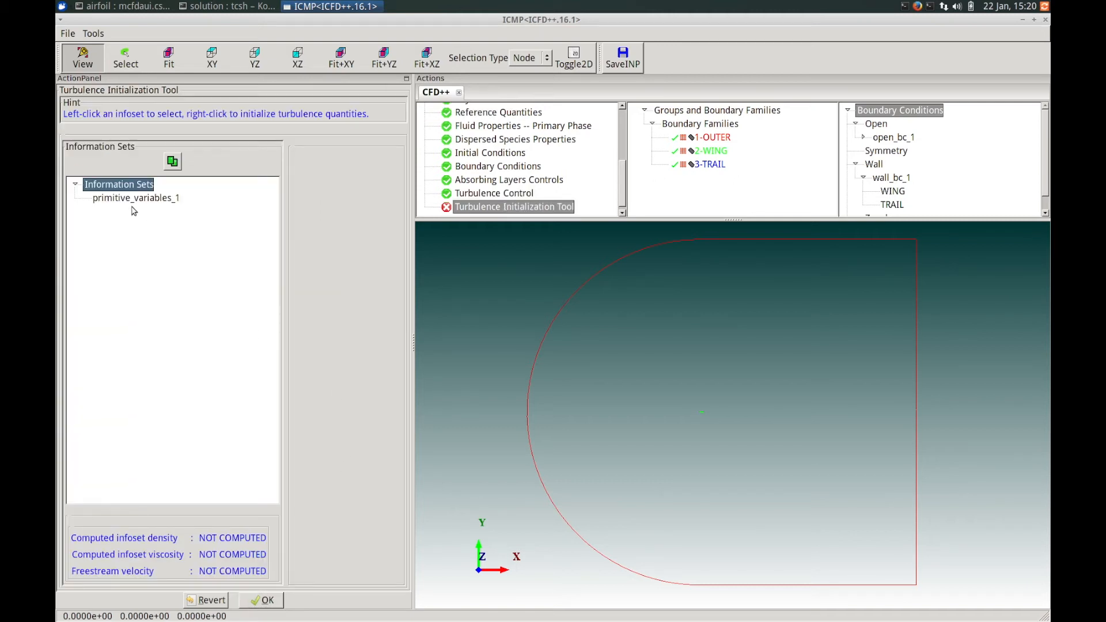
Step: Initialize turbulence for primitive_variables_1 with freestream turbulence level 2e-02 and length-scale 5e-03 m, compute the quantities and accept
left_click(128, 198)
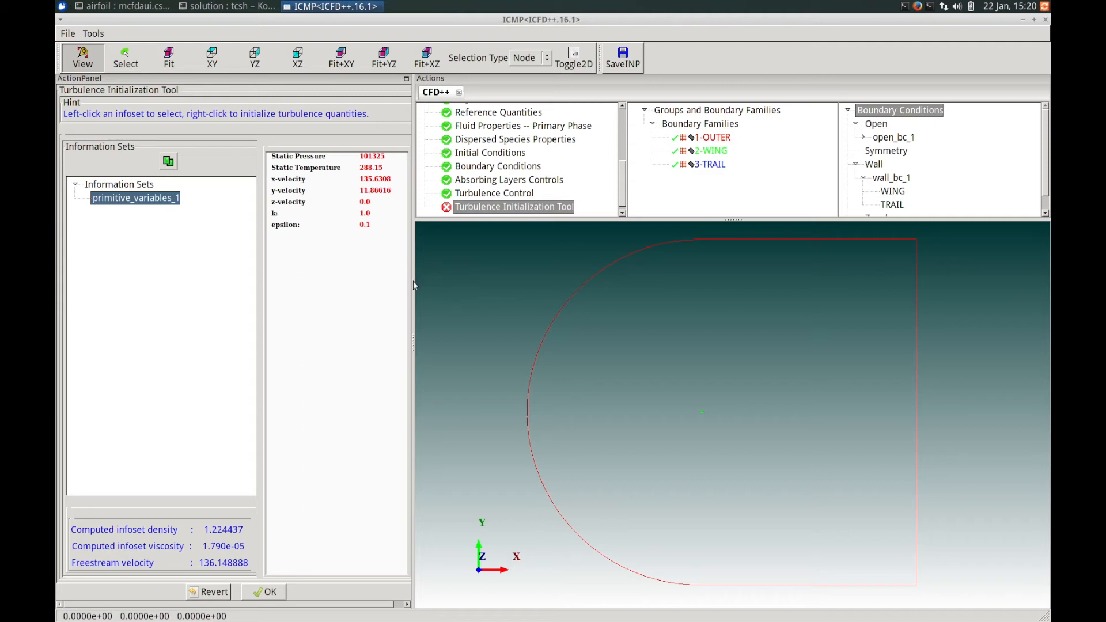
right_click(136, 198)
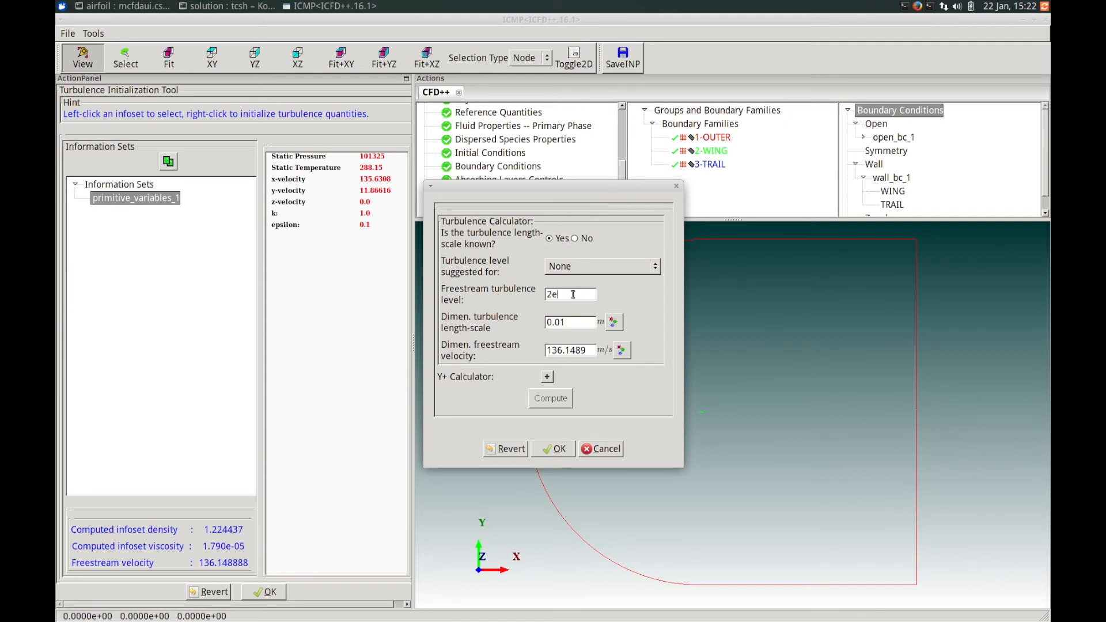
type("2")
key("Tab")
type("5e")
left_click(552, 399)
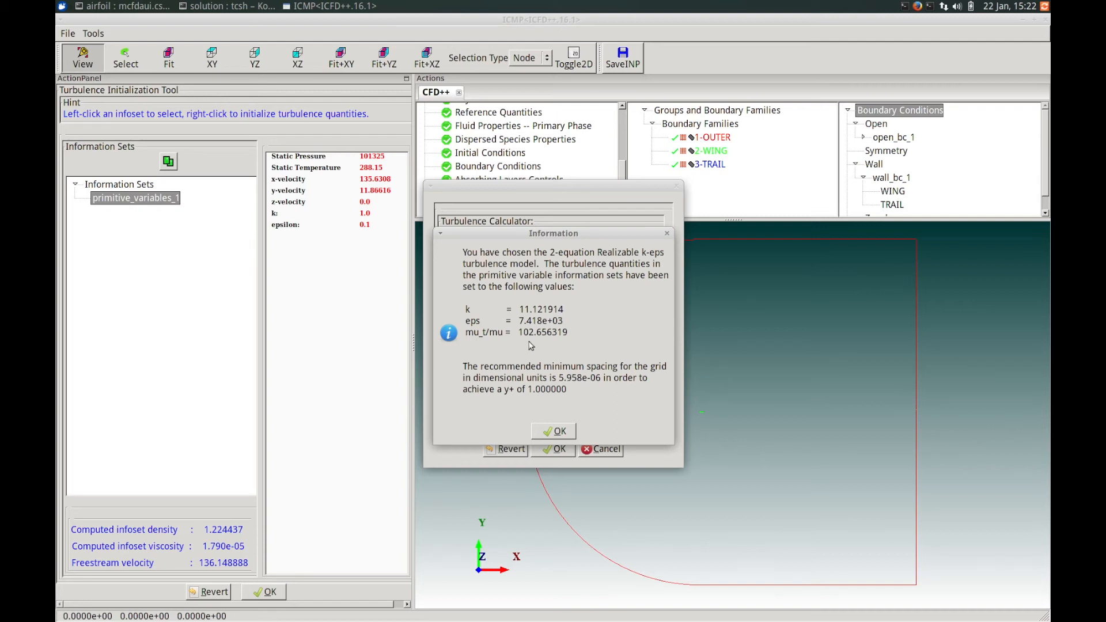
left_click(557, 432)
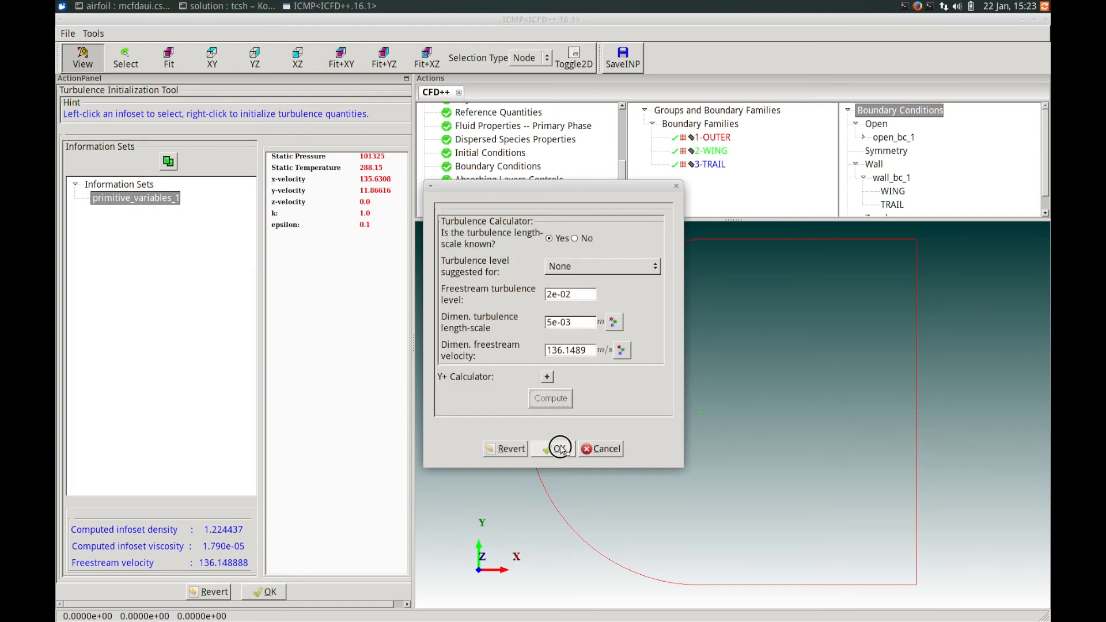
left_click(561, 449)
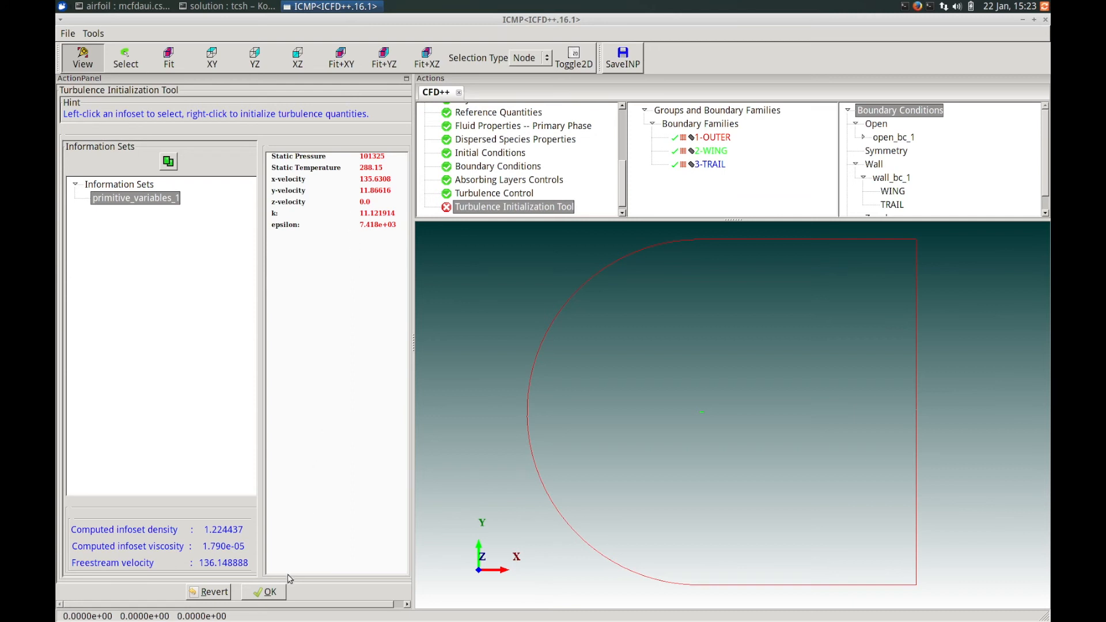
left_click(272, 592)
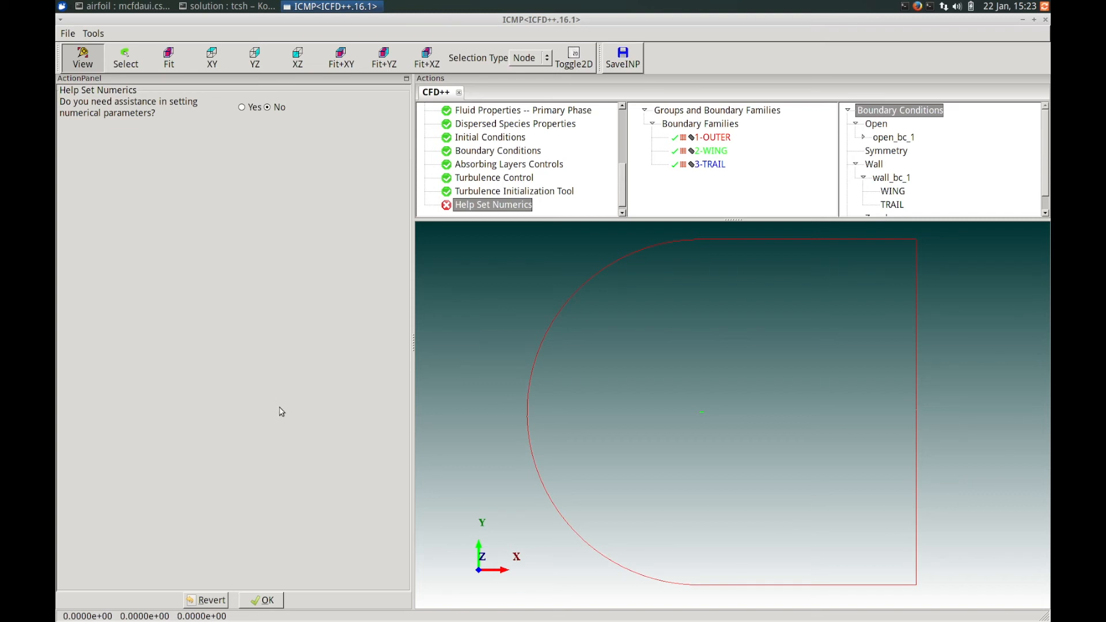
Step: Decline numerics assistance, set the preconditioning's approximate system velocity to 100.0 m/s and accept the dissipation controls
left_click(270, 598)
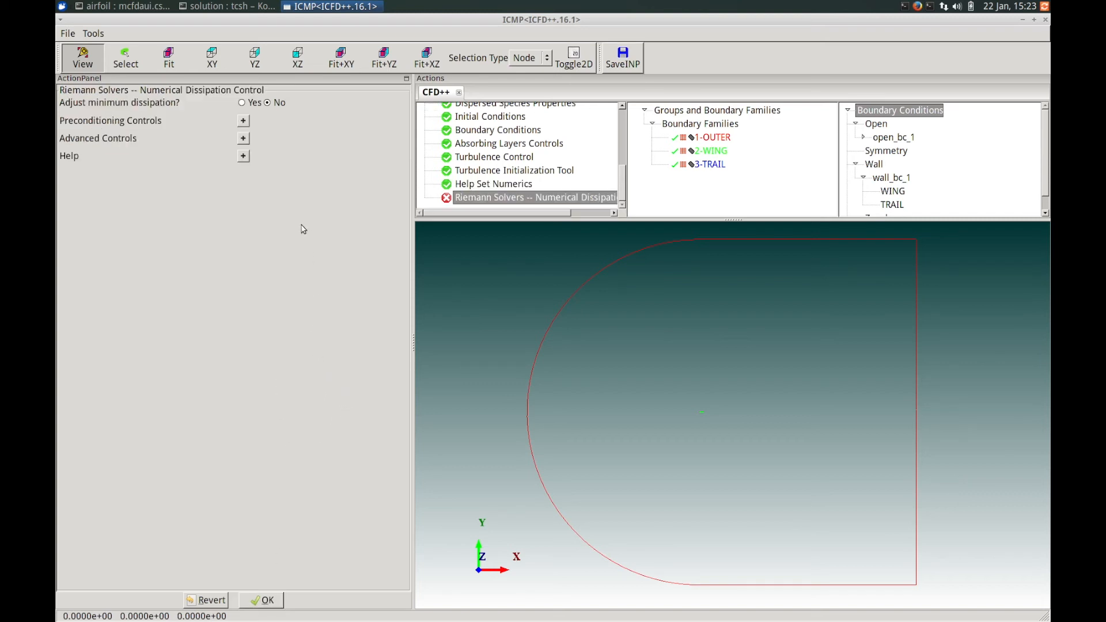
left_click(243, 120)
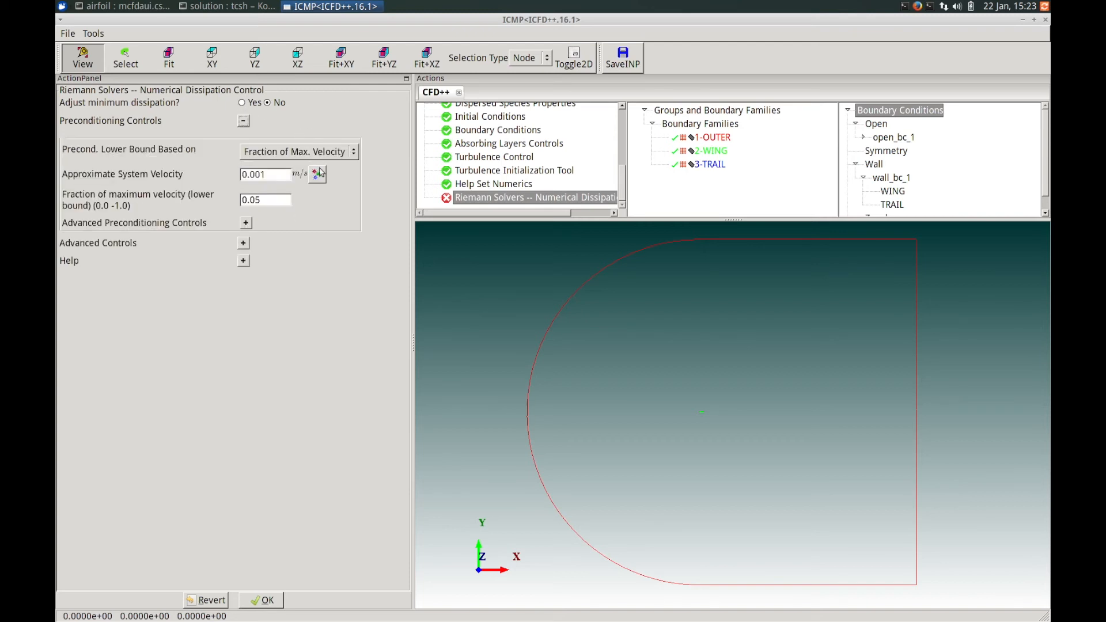
left_click(270, 175)
left_click(269, 601)
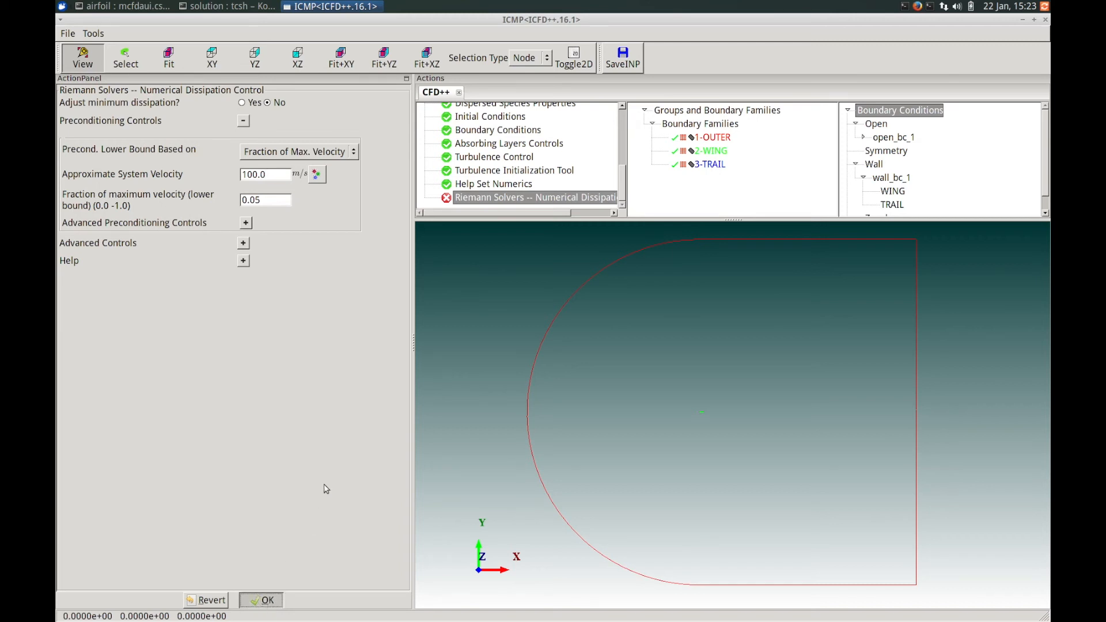
Step: Set the simulation strategy to 500 global steps and 6 orders of magnitude convergence for termination, and accept it
double_click(253, 142)
type("500")
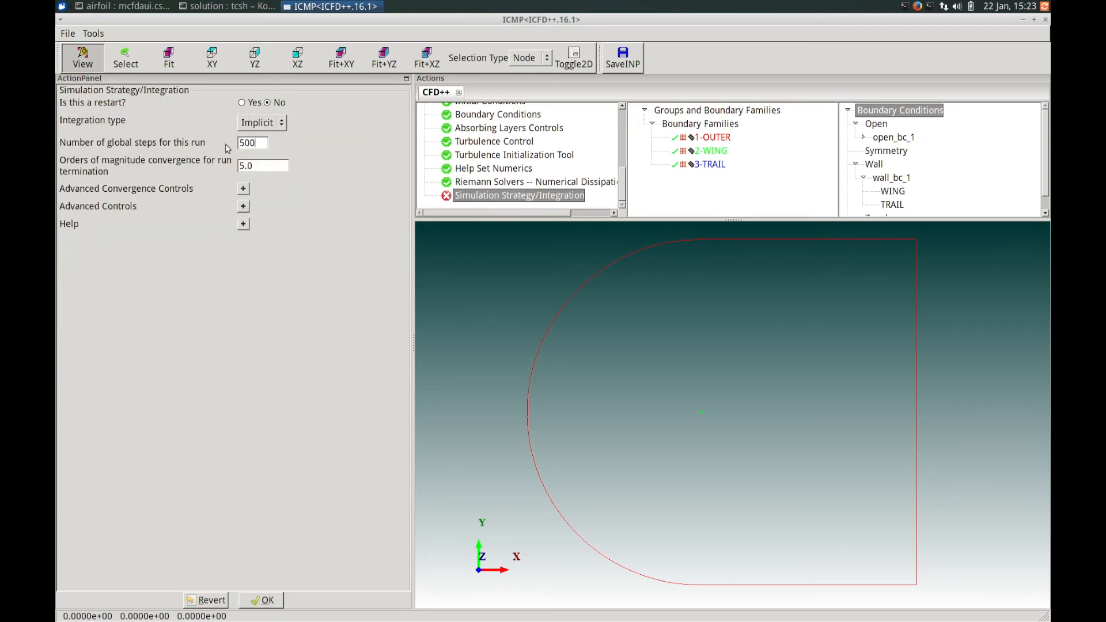
double_click(254, 165)
key("BackSpace")
type("6")
left_click(274, 602)
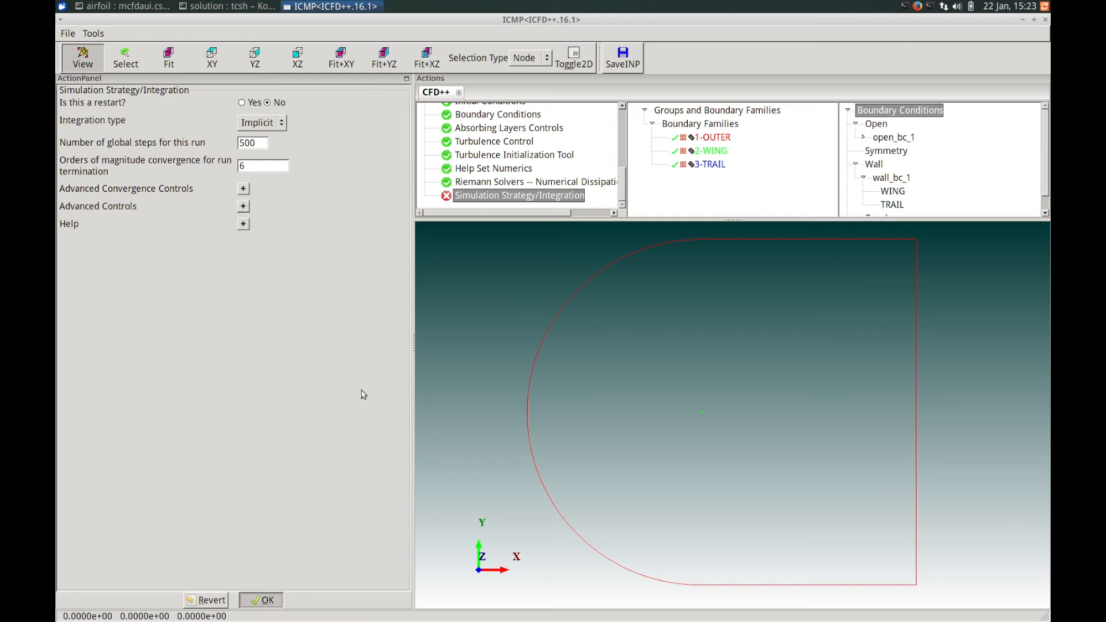
Step: Ramp the local Courant number from 1 starting at global step 1, accept time integration, and accept the 2nd-order, 2-D xy spatial discretization
key("Tab")
type("1")
left_click(337, 118)
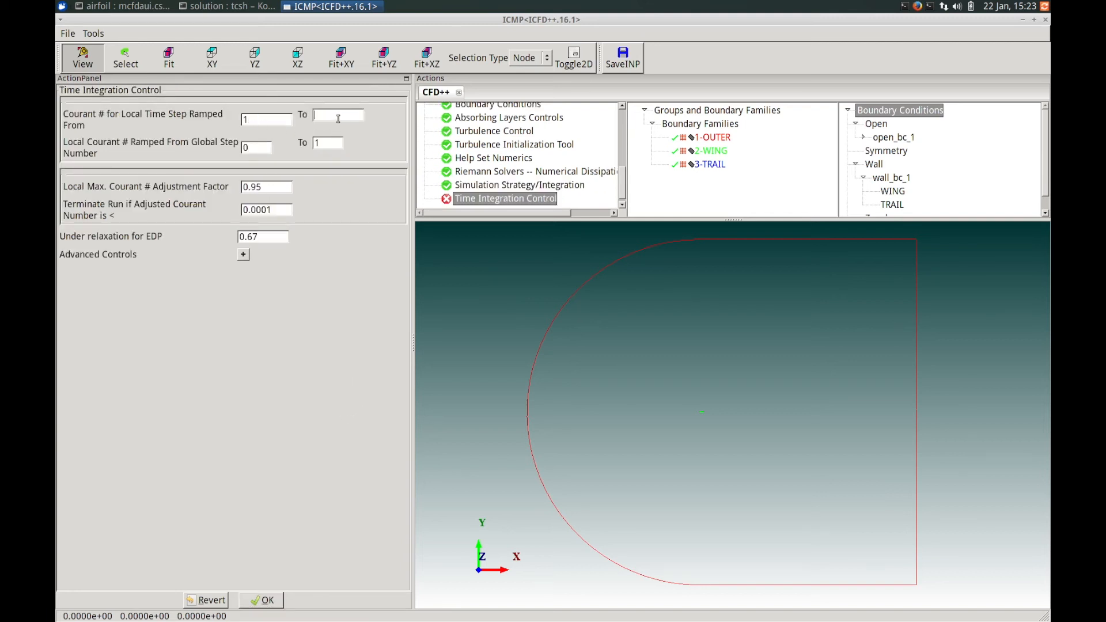
left_click(245, 148)
double_click(246, 148)
type("1")
left_click(330, 143)
left_click(263, 600)
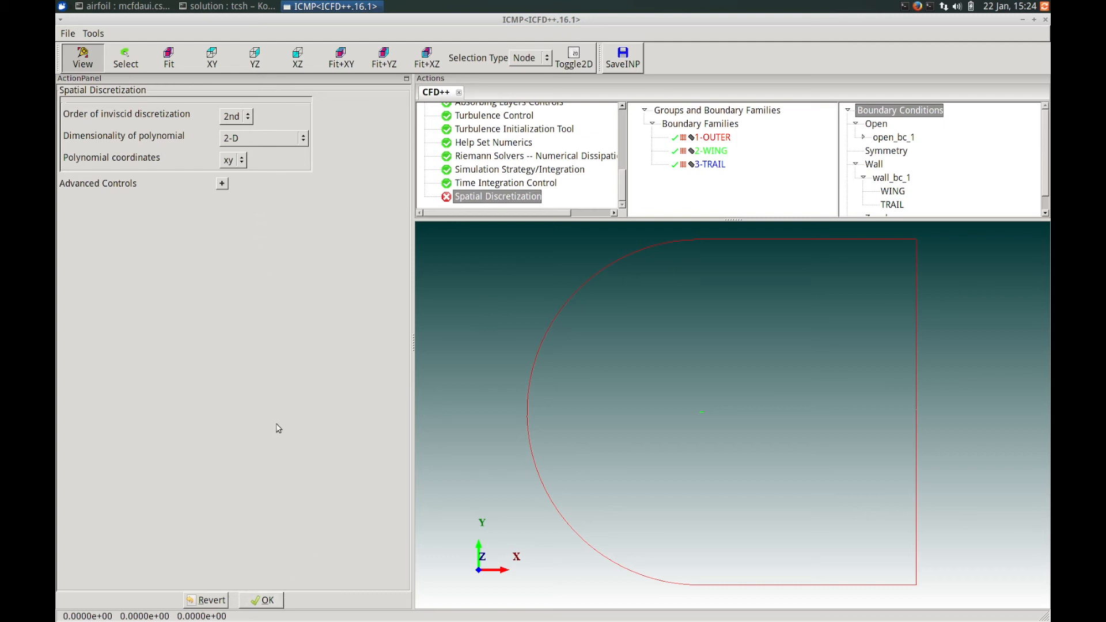
left_click(269, 601)
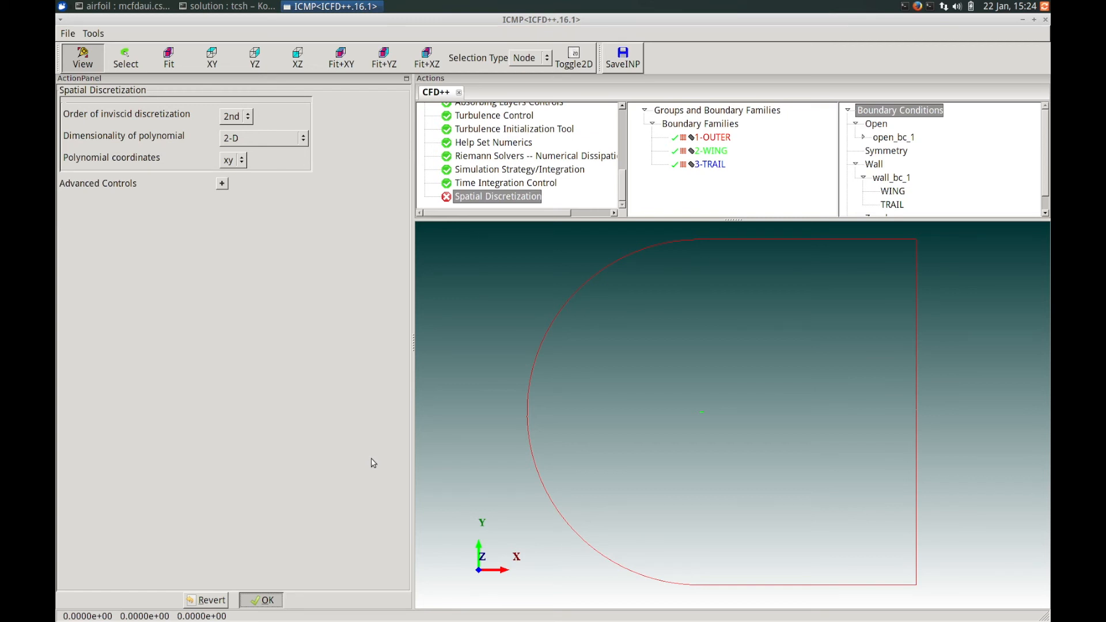
Step: Enable EDP plot output of number density, density, X- and Y-velocity, surface area, radius and collection efficiency for dispersed_phase_prop_1
left_click(337, 111)
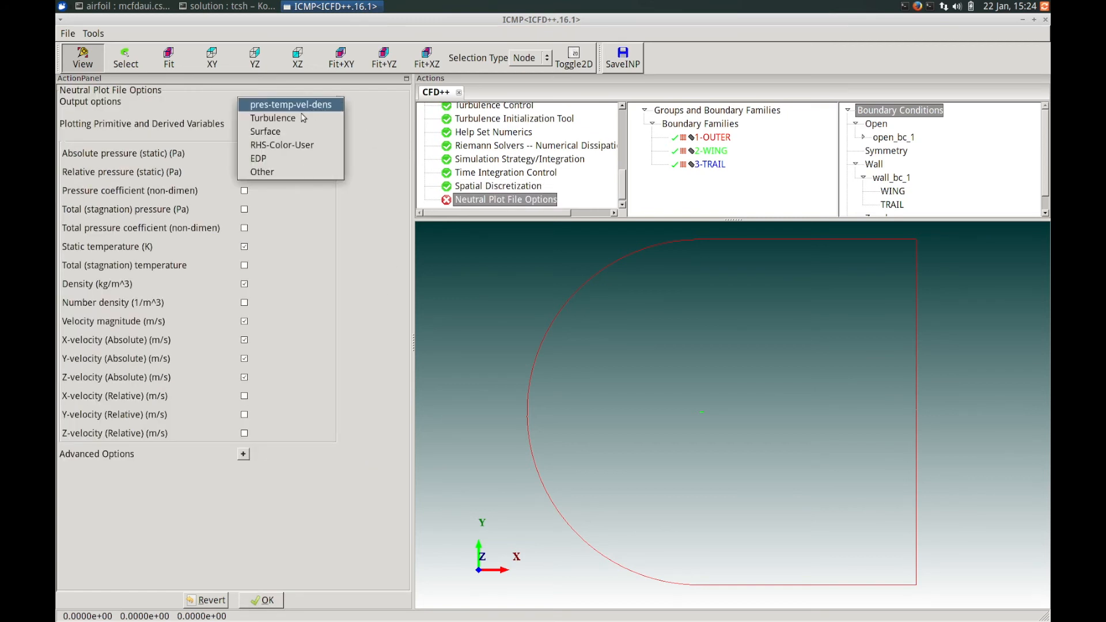
left_click(275, 160)
left_click_drag(407, 230, 392, 346)
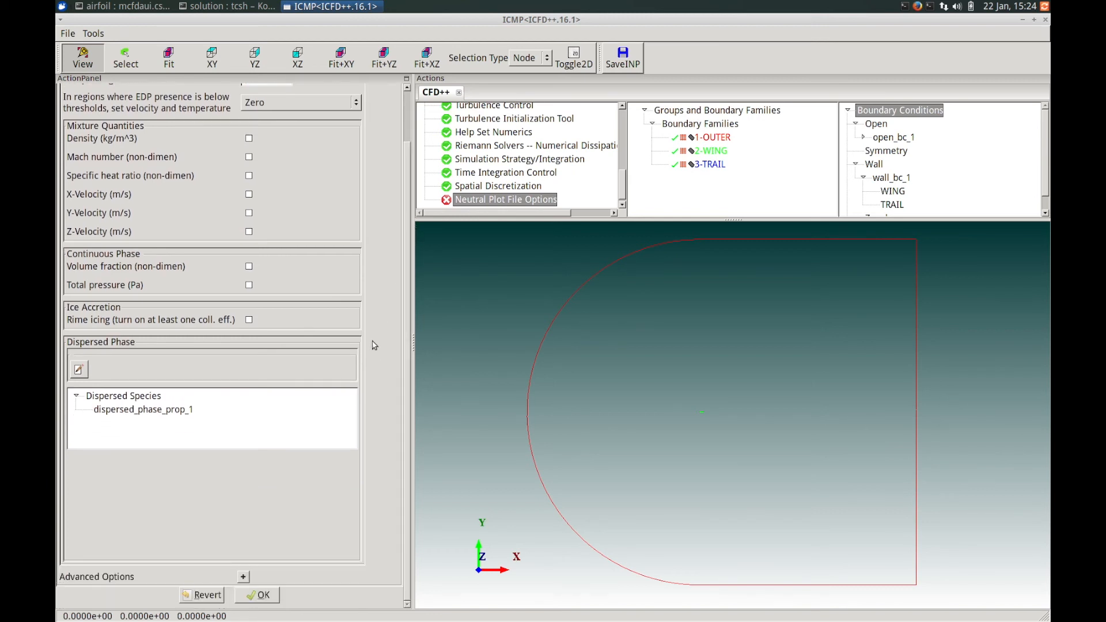
left_click(156, 411)
left_click_drag(406, 363, 396, 499)
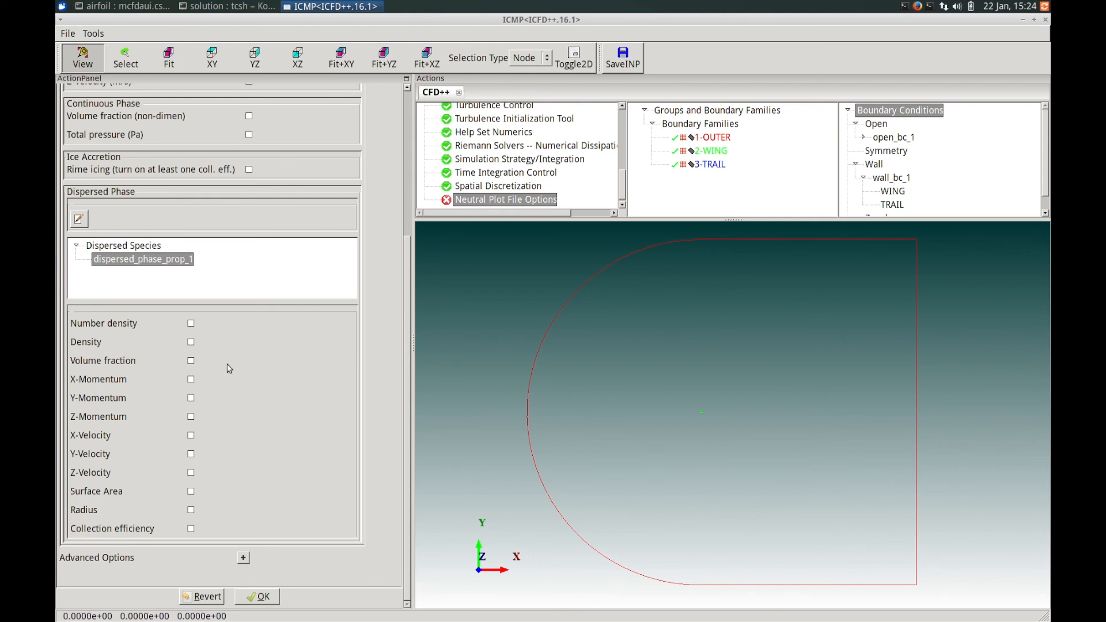
left_click(190, 323)
left_click(191, 343)
left_click(191, 435)
left_click(190, 454)
left_click(191, 492)
left_click(191, 510)
left_click(191, 529)
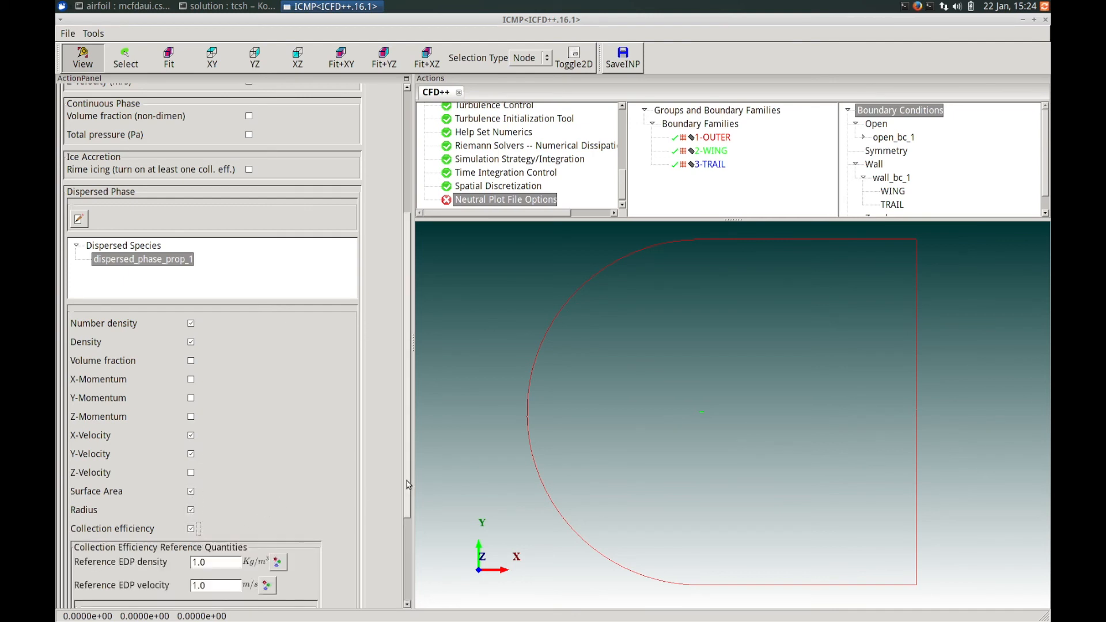
Step: Set the reference EDP density to 0.05 kg/m³ and velocity to 136.1489 m/s, and write the neutral plot options, copying them to the plot output options
scroll(407, 485, "down", 4)
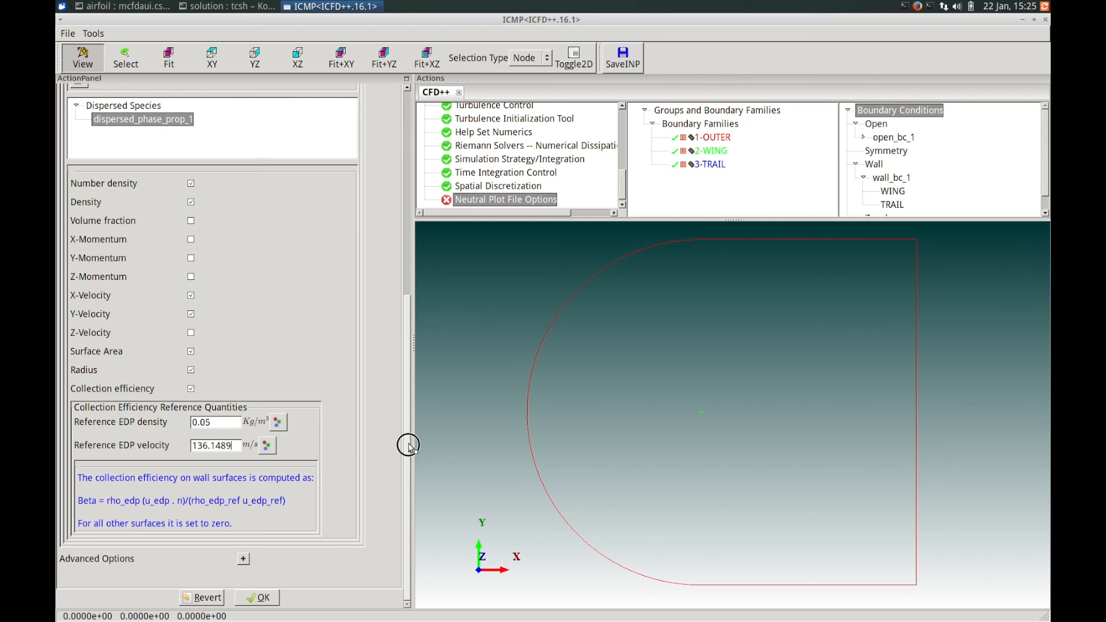
left_click(258, 597)
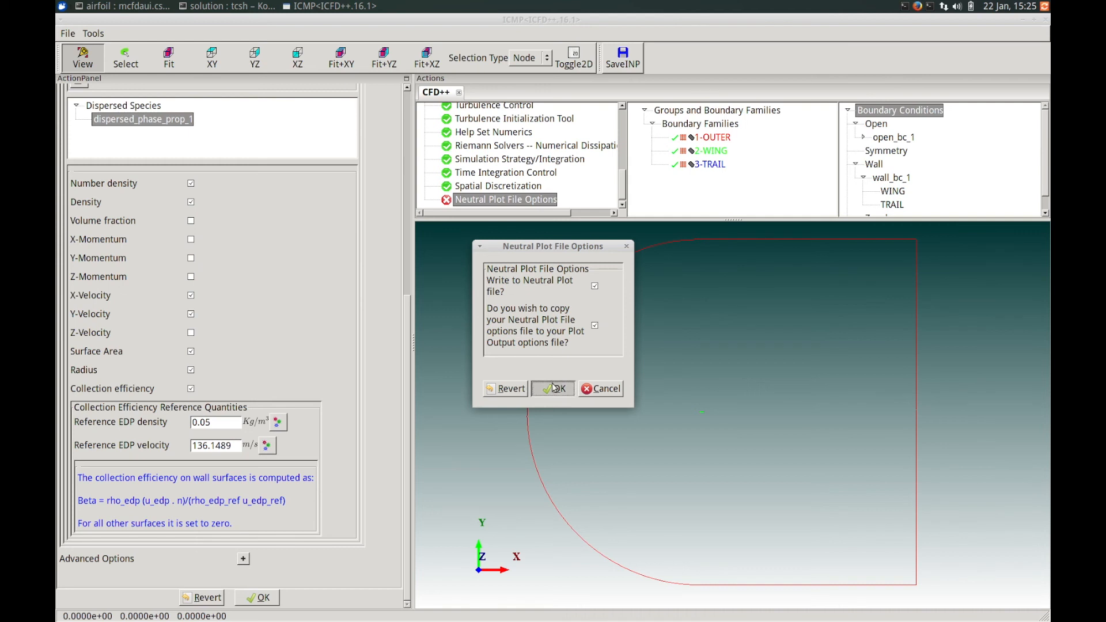
left_click(554, 388)
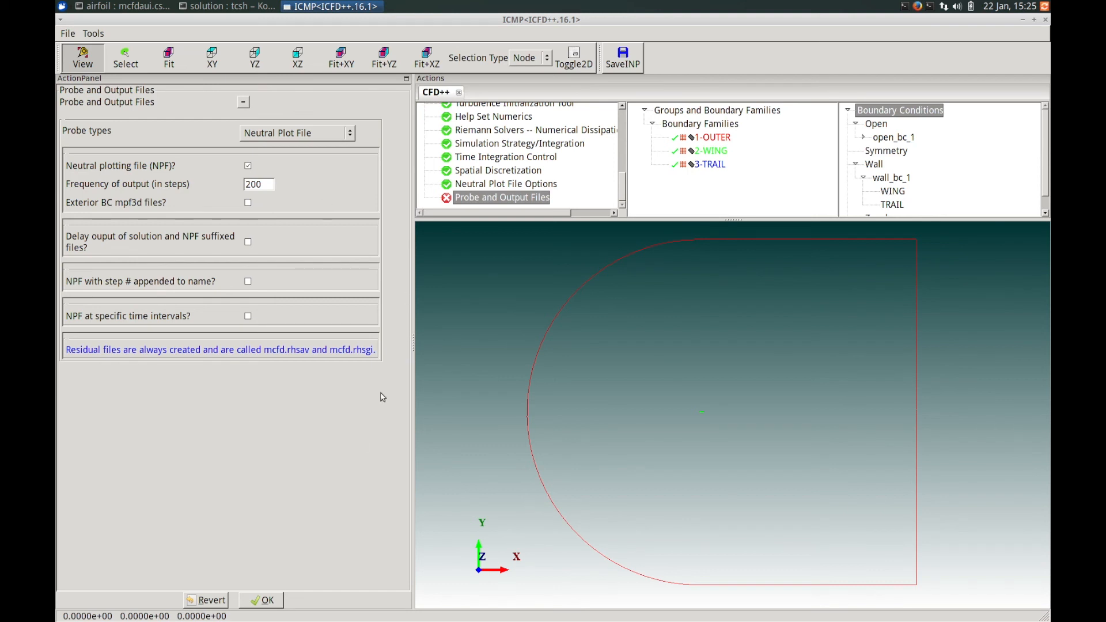
Step: Accept the probe and output file settings, save the input file and run CFD++ in single precision on a single CPU
left_click(281, 602)
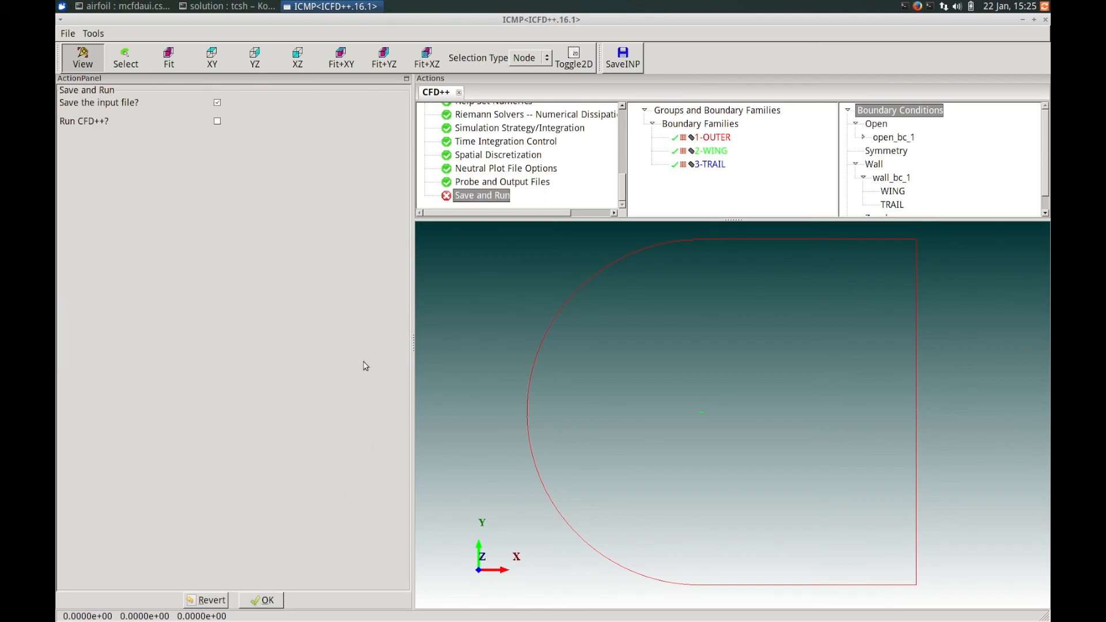
left_click(219, 121)
left_click(257, 142)
left_click(260, 142)
left_click(260, 141)
left_click(265, 129)
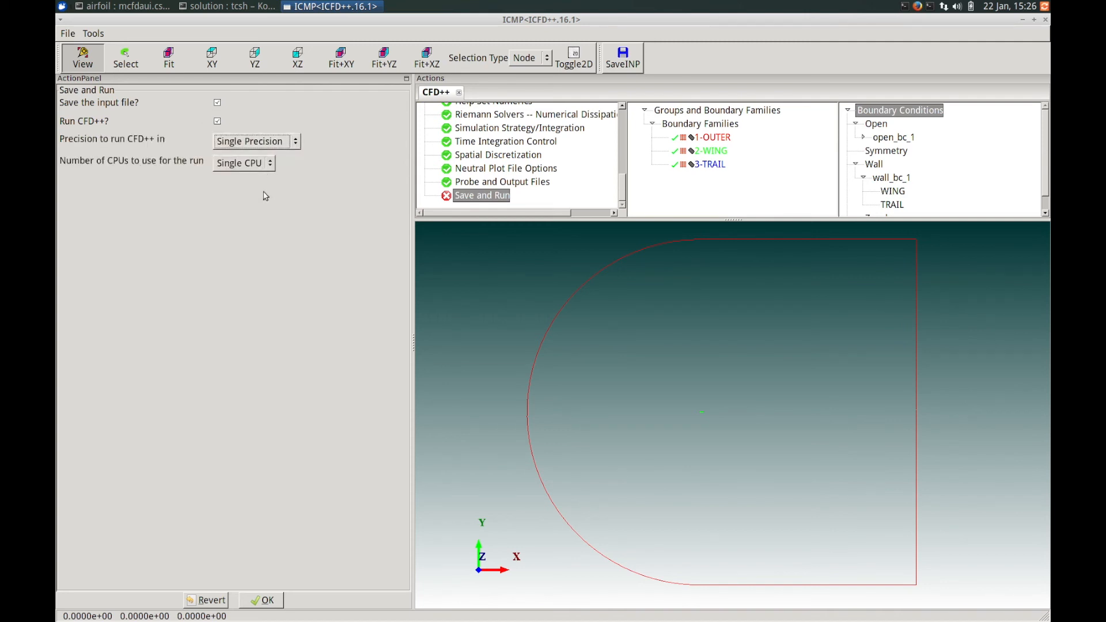
left_click(273, 601)
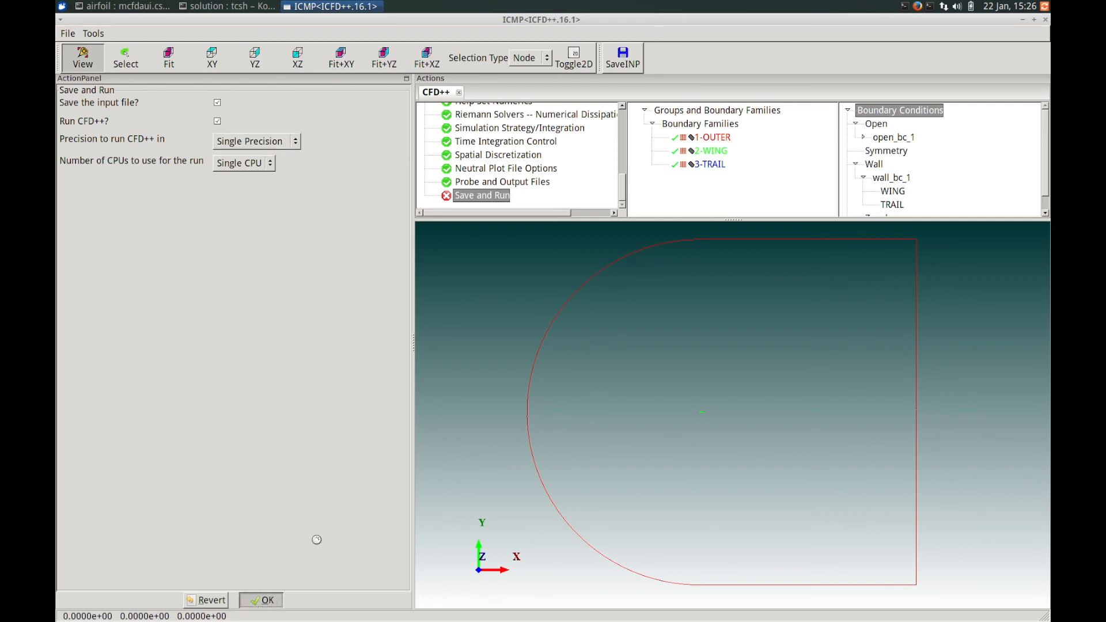